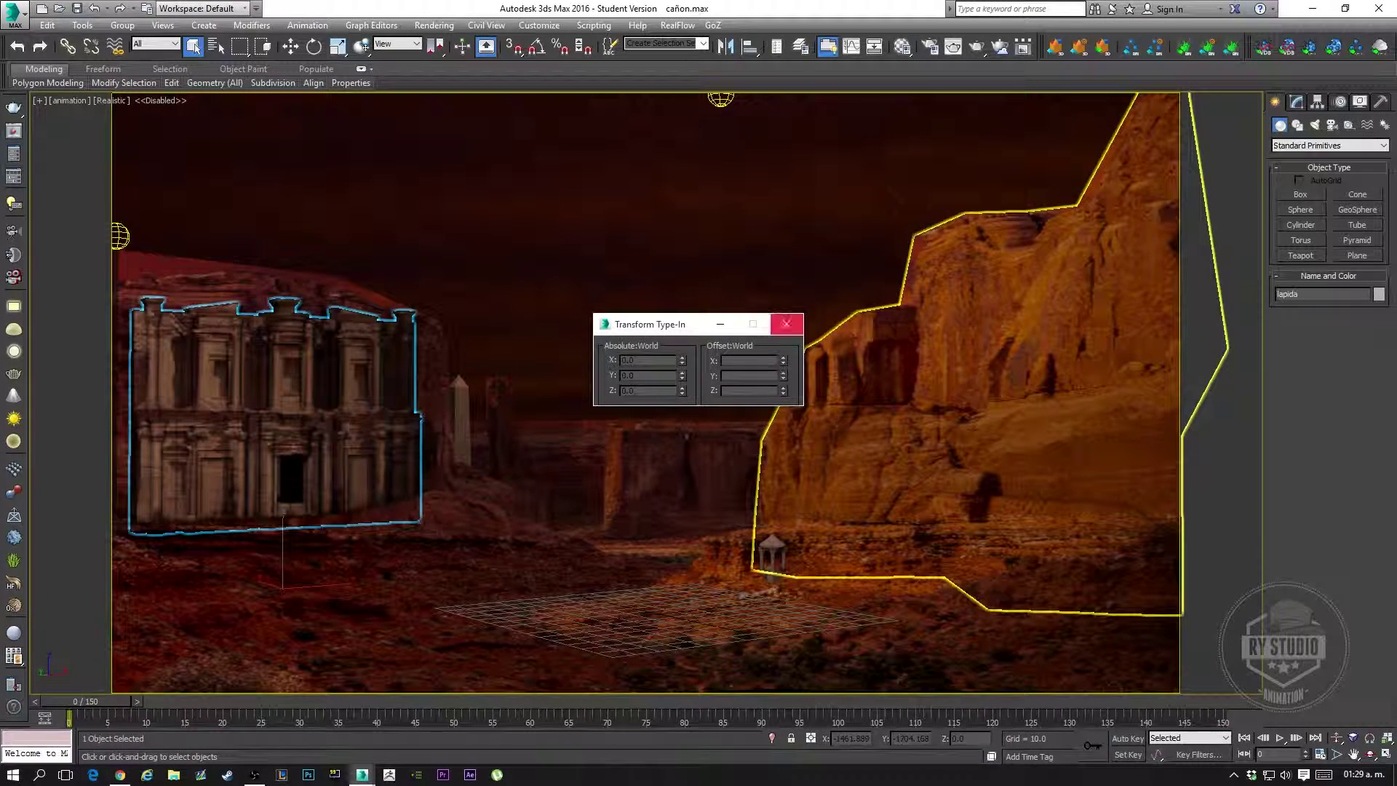
# Close the Transform Type-In and inspect Box001 around the temple and Plane001 on the right cliff
pyautogui.click(785, 324)
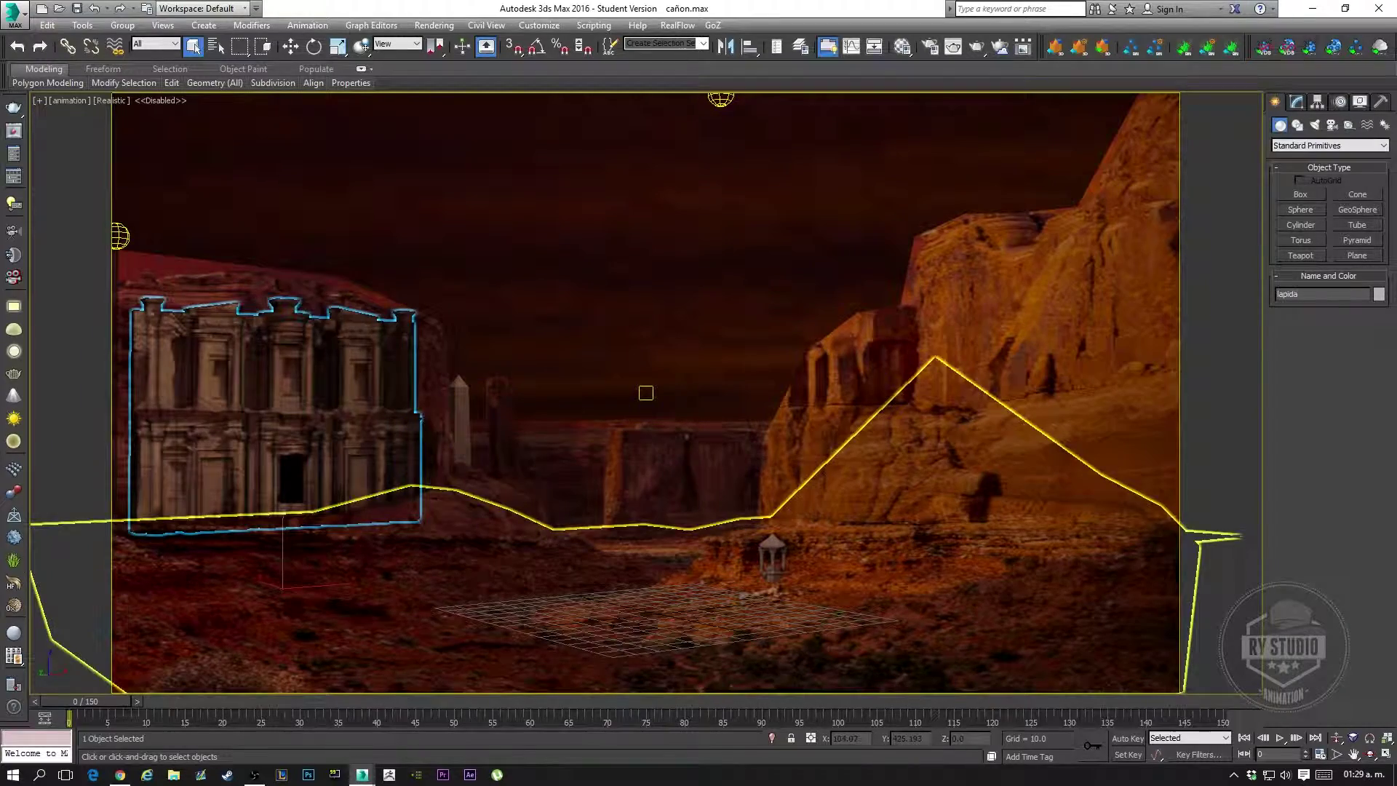
pyautogui.click(480, 480)
pyautogui.click(982, 436)
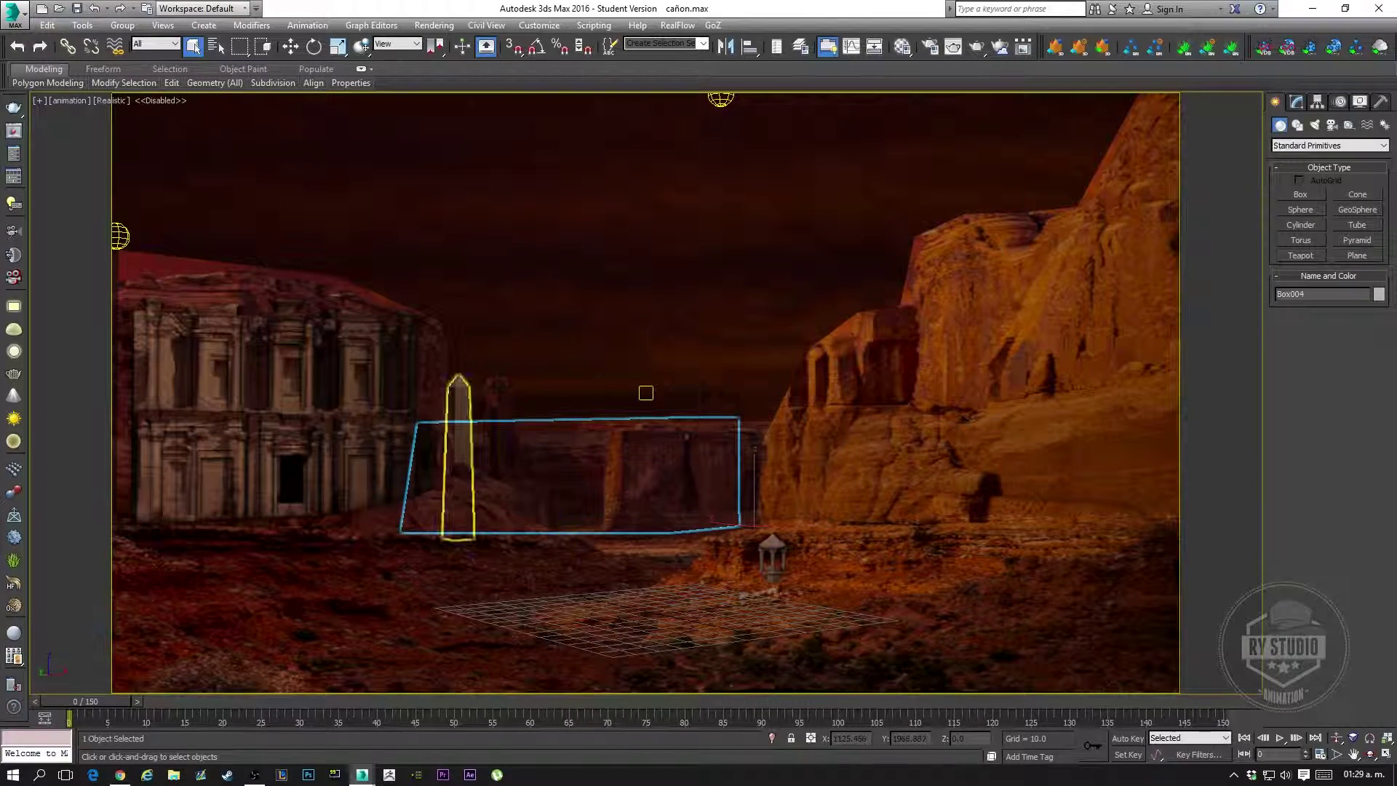
pyautogui.click(480, 495)
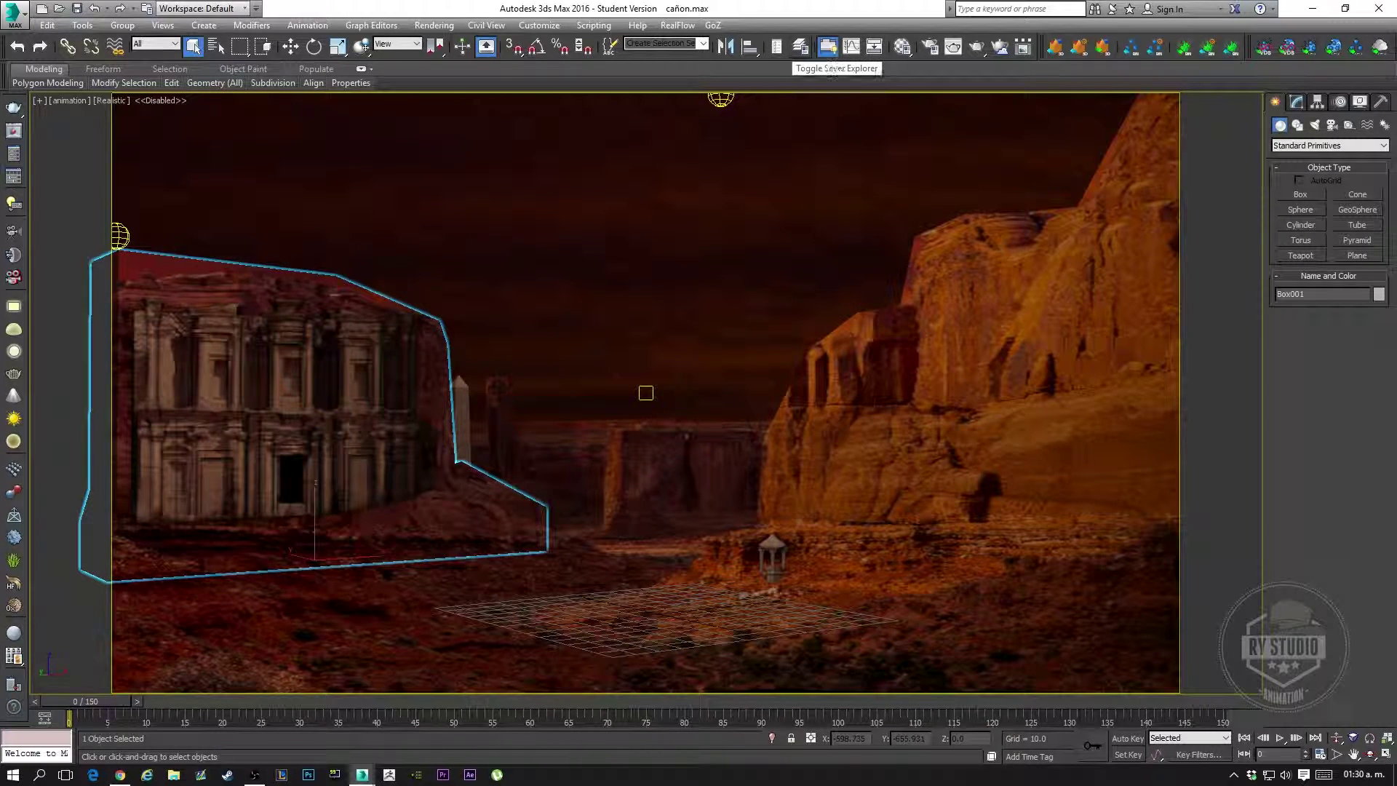
# Unfreeze PhysCamera001.Target in Scene Explorer
pyautogui.click(801, 46)
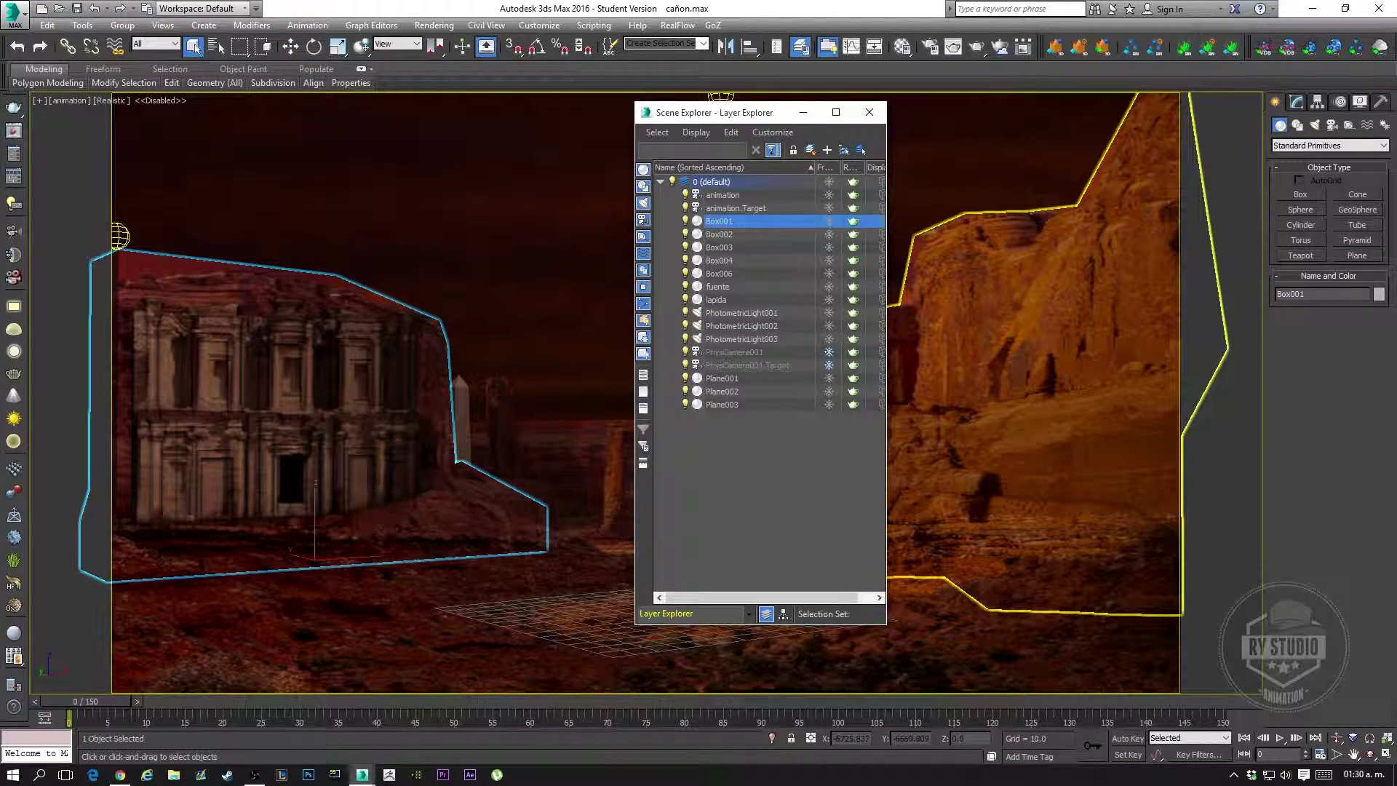
pyautogui.click(722, 195)
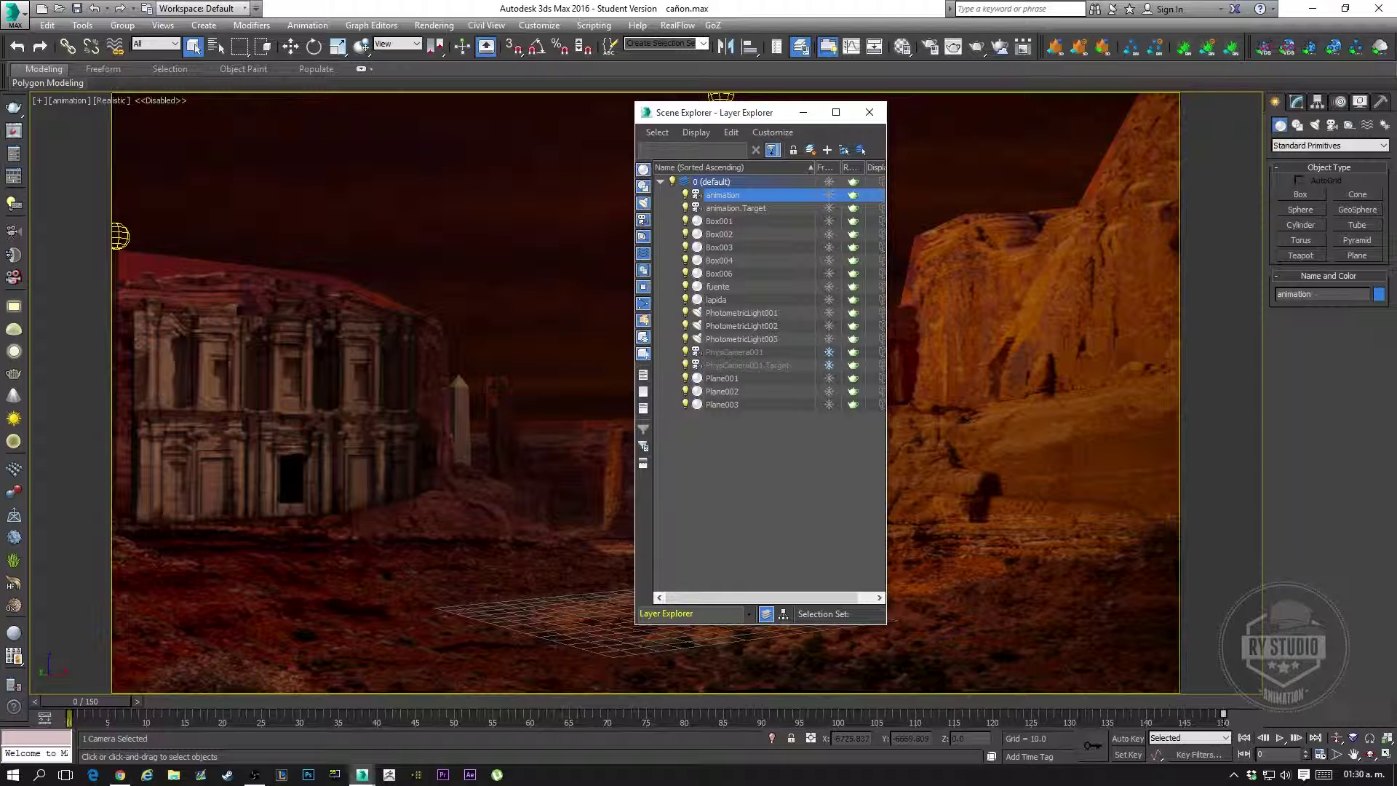
pyautogui.click(734, 353)
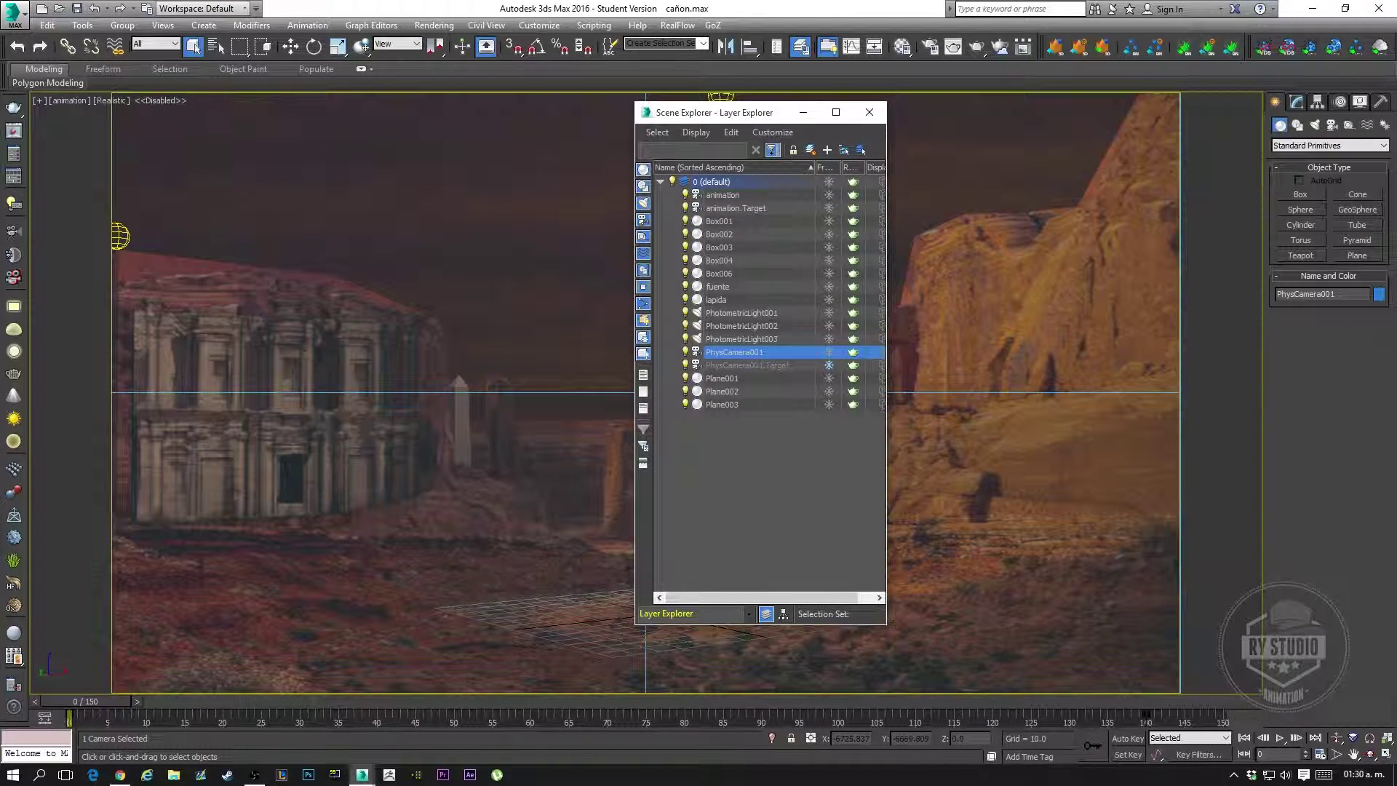
pyautogui.click(829, 365)
# Rename PhysCamera001 to 'projection' and reselect it in a reopened Scene Explorer
pyautogui.press('F2')
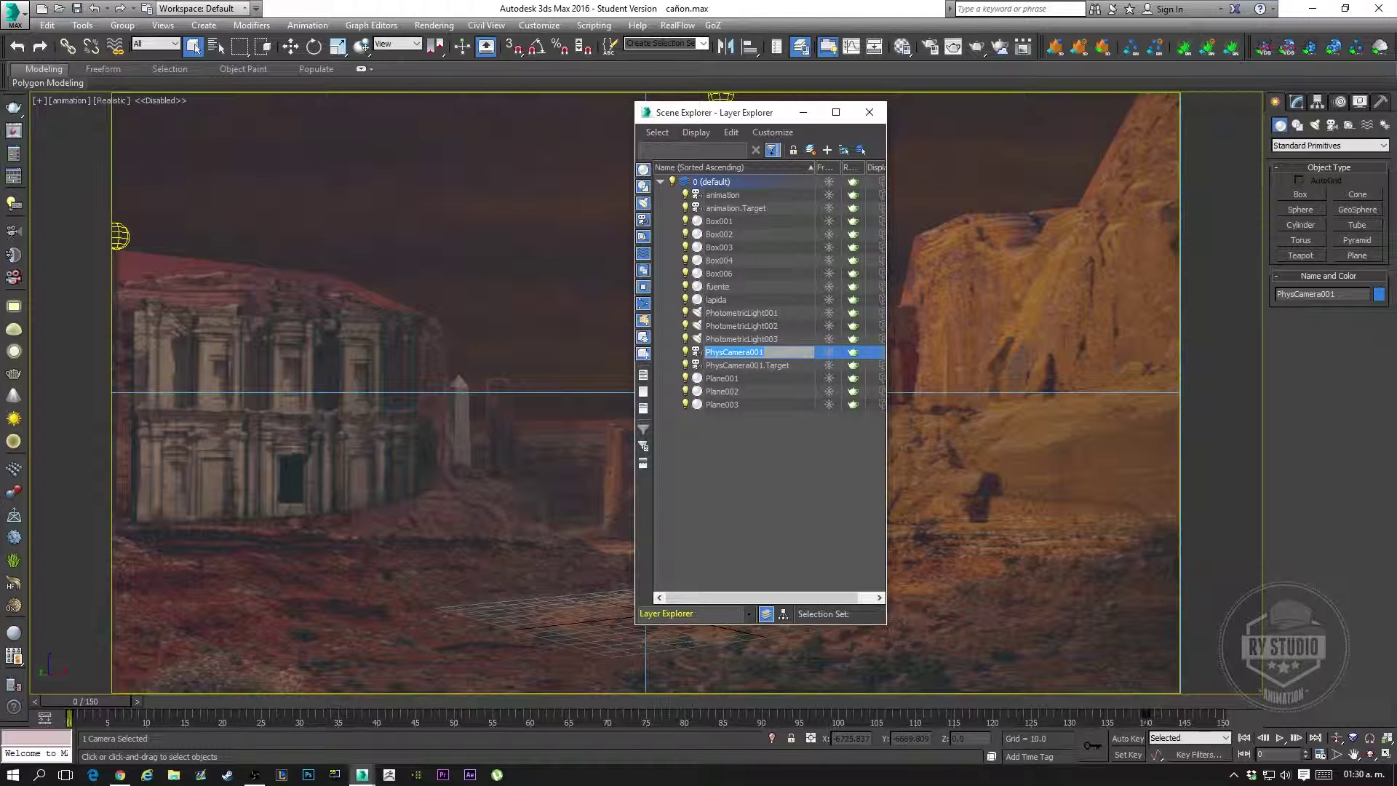
pyautogui.write('projec')
pyautogui.write('tion')
pyautogui.press('Return')
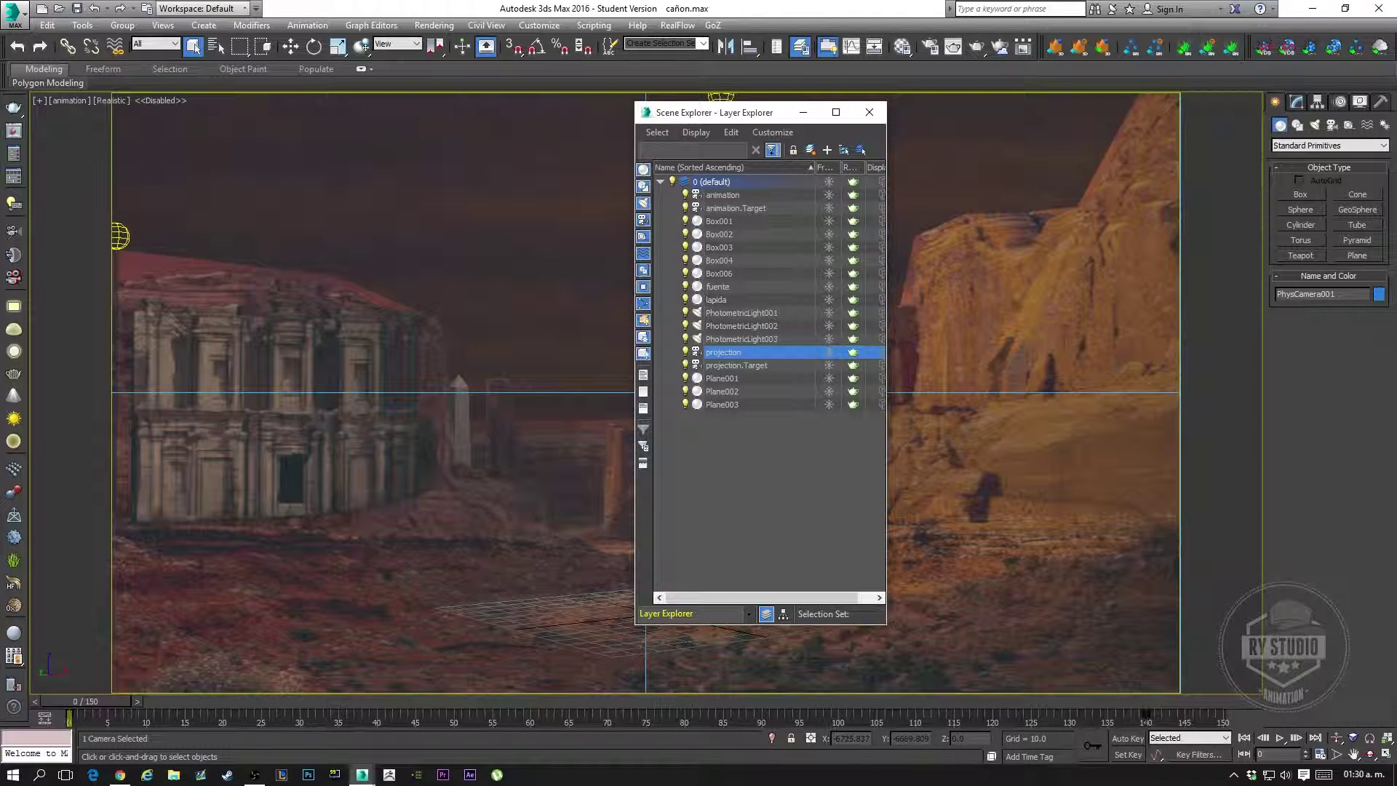
pyautogui.click(869, 111)
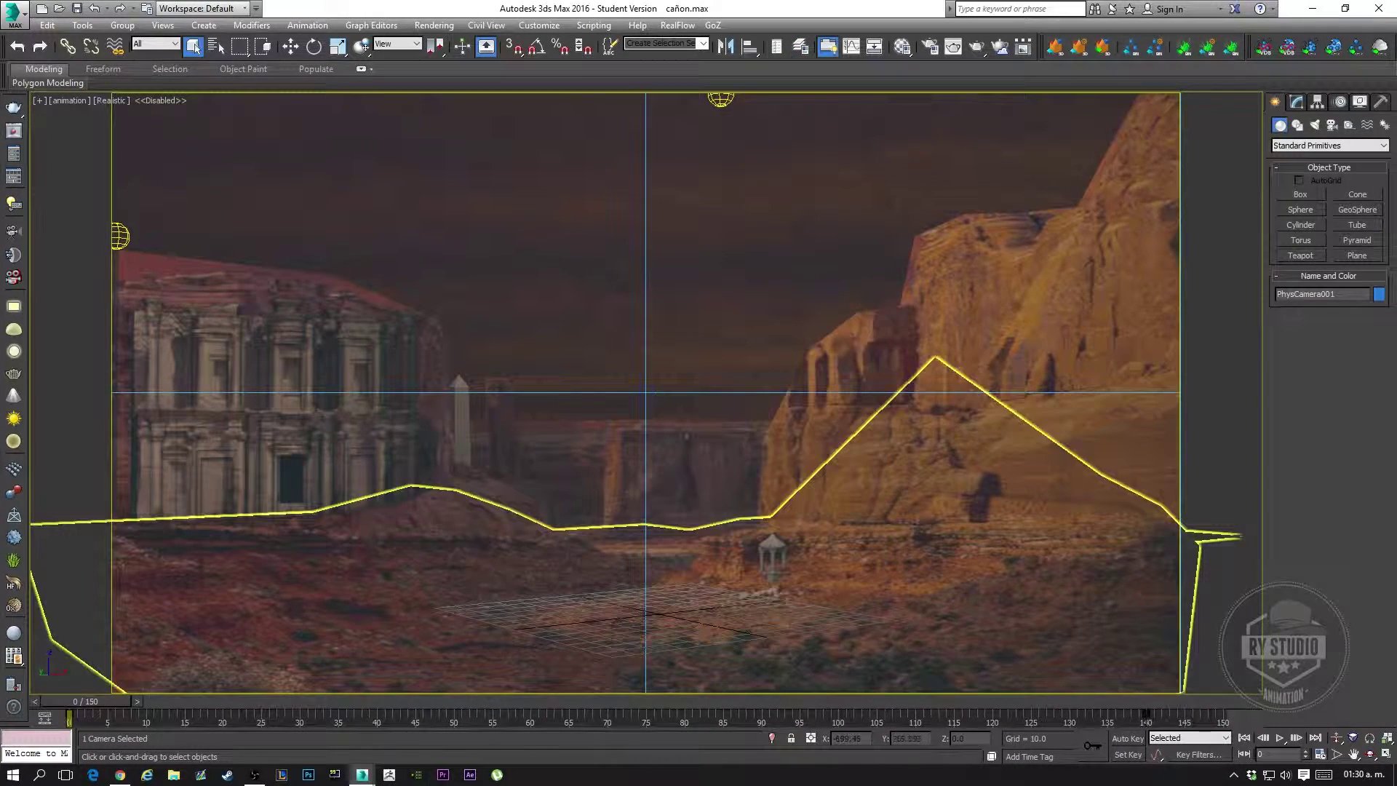
pyautogui.click(800, 46)
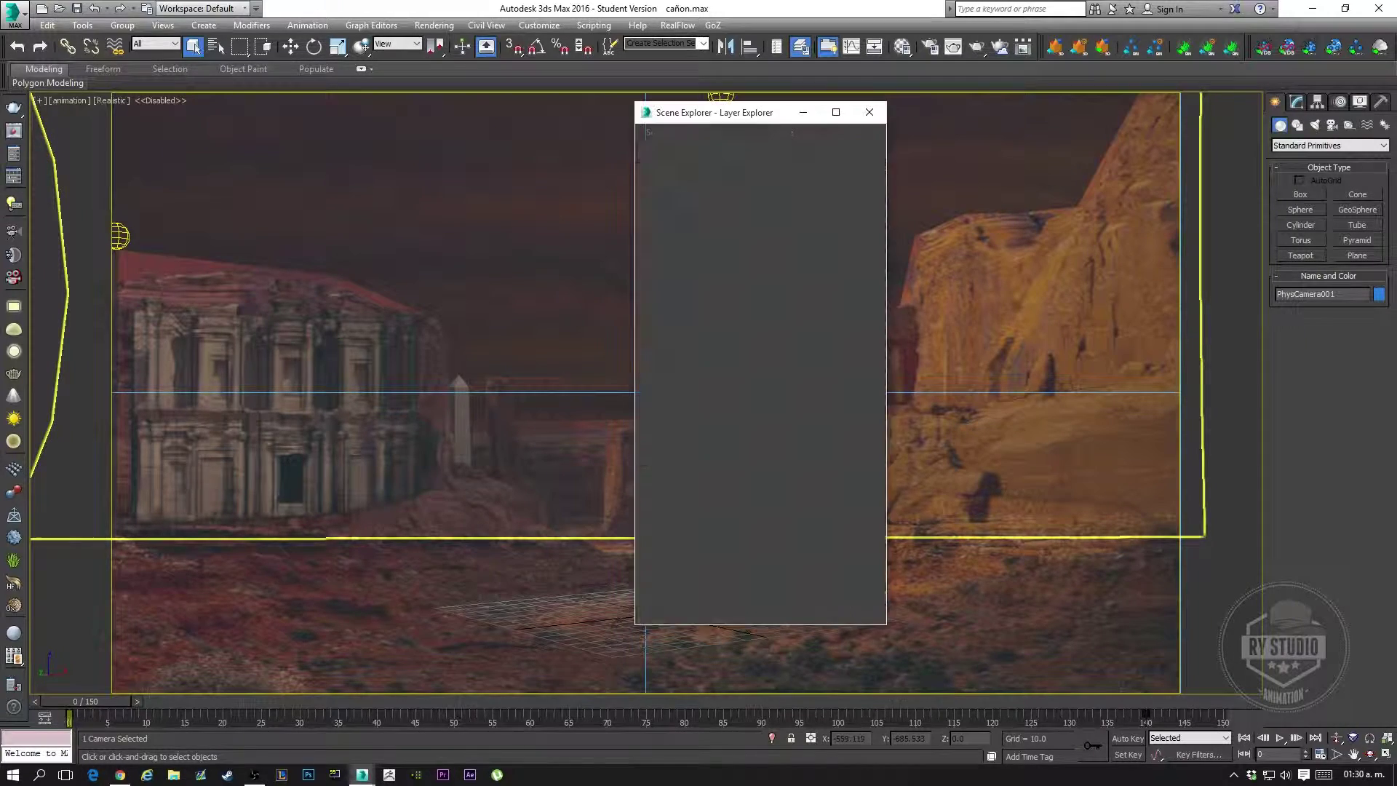
pyautogui.click(724, 391)
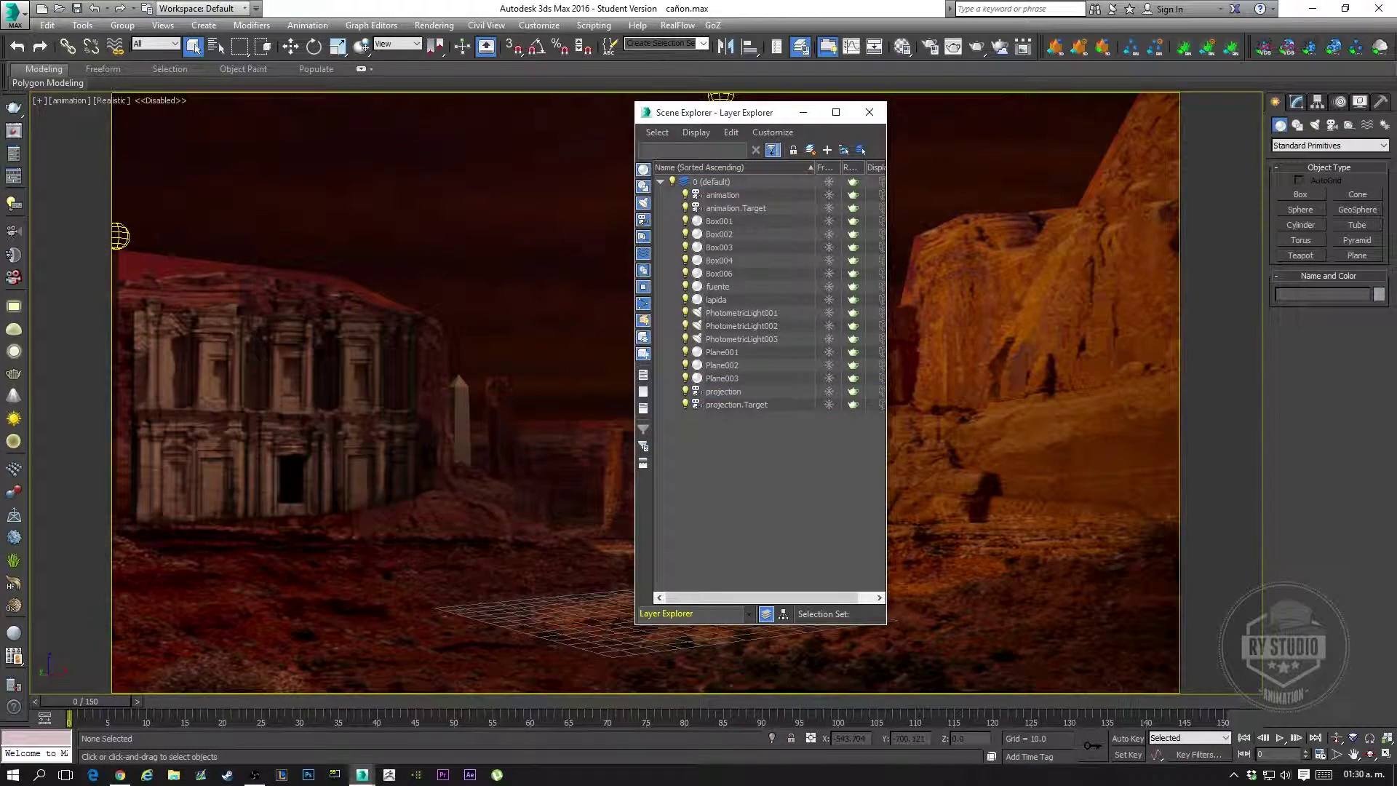
# Paste a copy of the projection camera named animation_2
pyautogui.hotkey('ctrl', 'v')
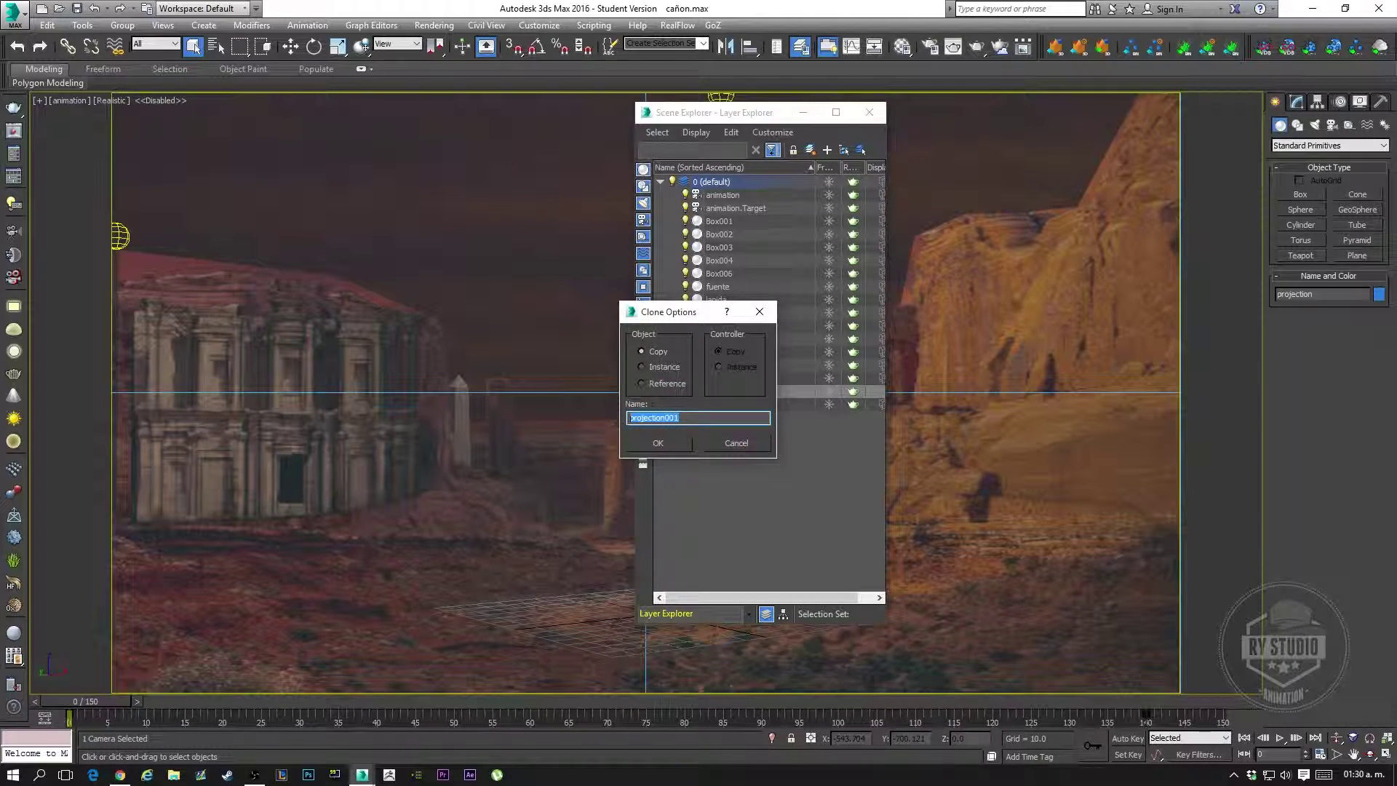
pyautogui.write('animation_2')
pyautogui.press('Return')
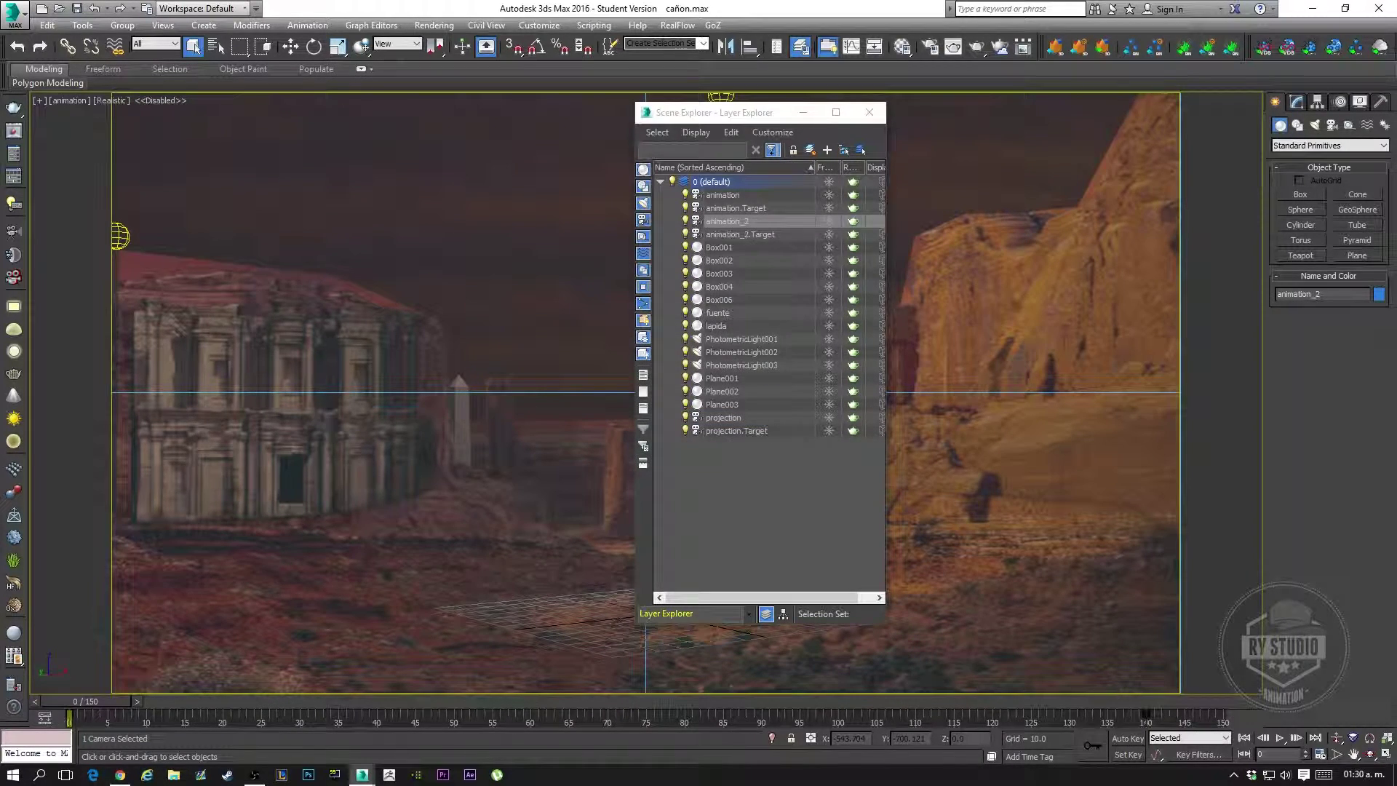
# Freeze the projection and animation cameras along with their targets
pyautogui.click(723, 418)
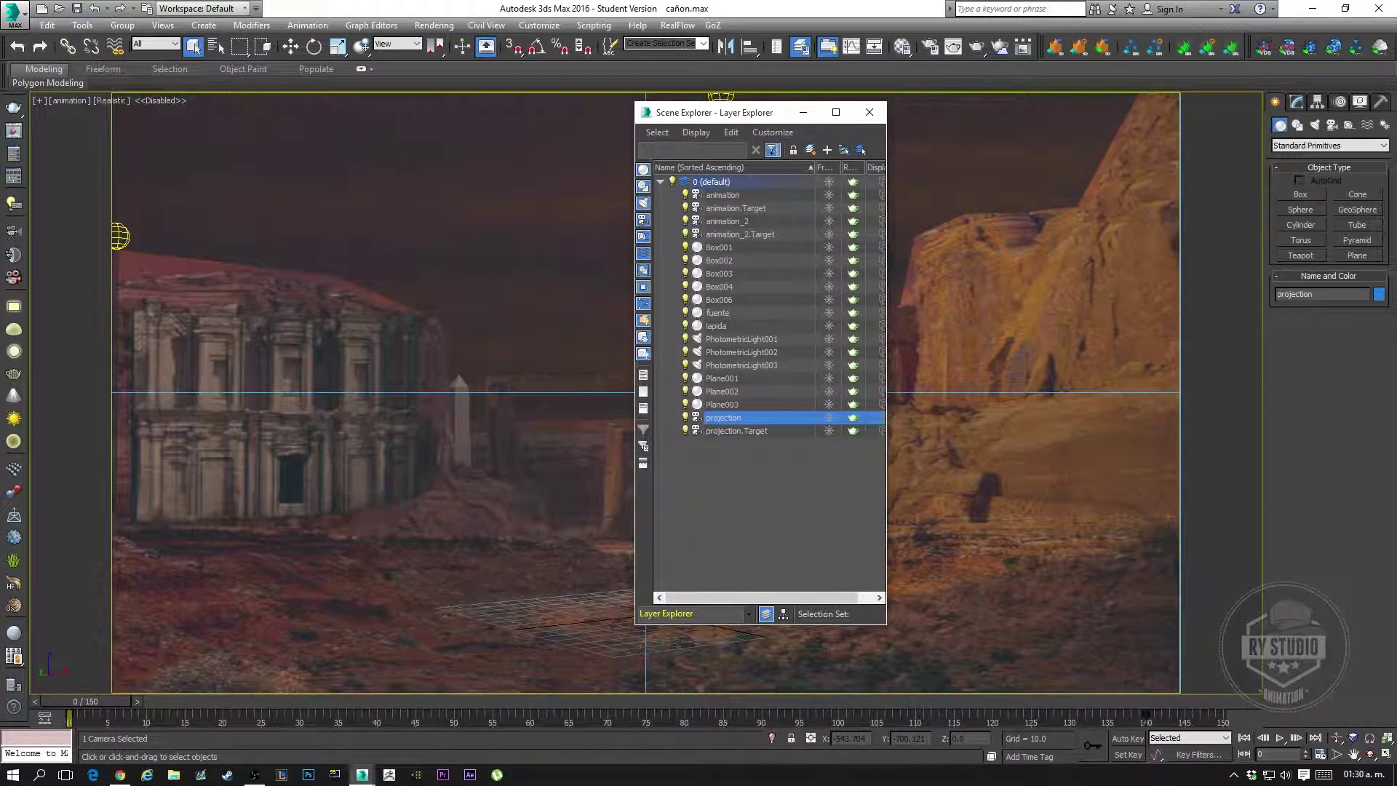
pyautogui.click(829, 430)
pyautogui.click(828, 417)
pyautogui.click(727, 221)
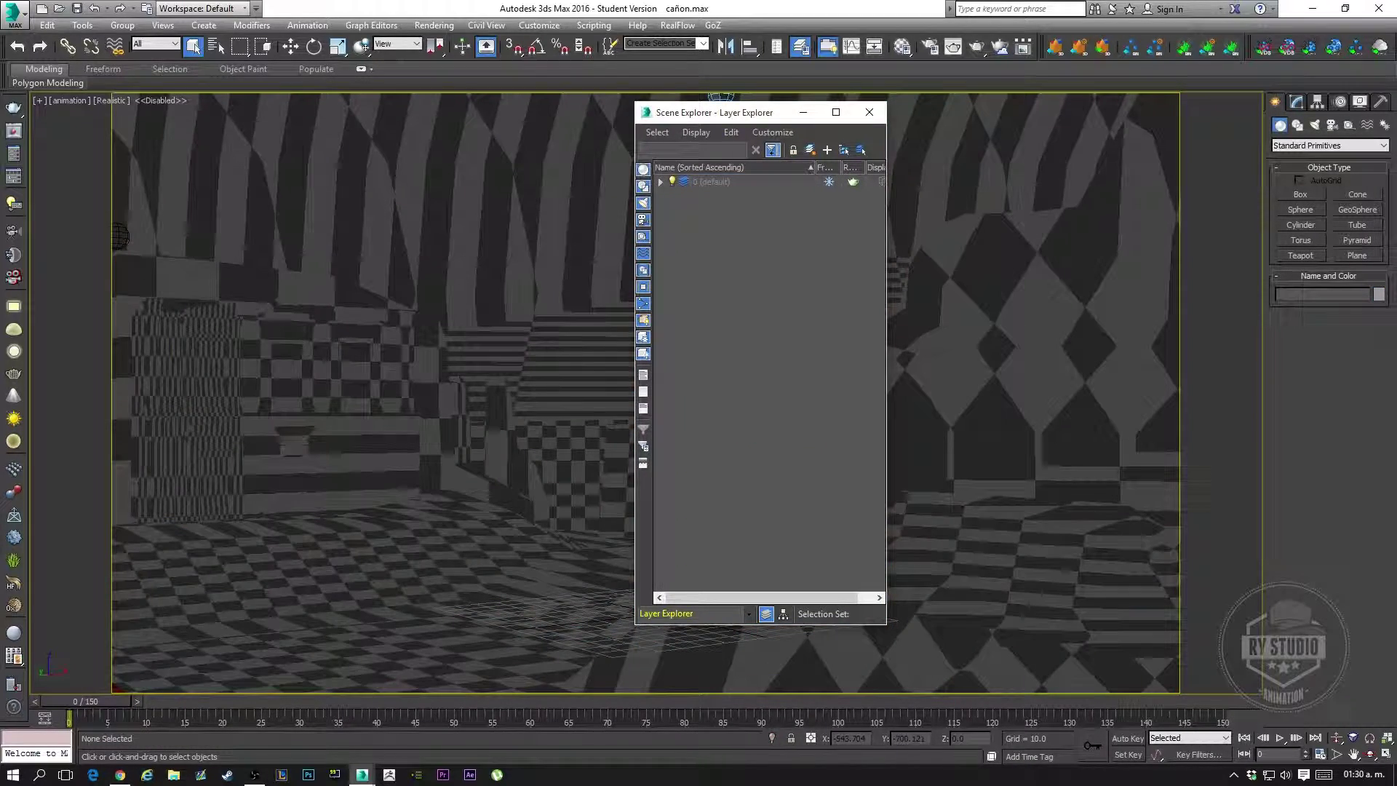
pyautogui.hotkey('ctrl', 'd')
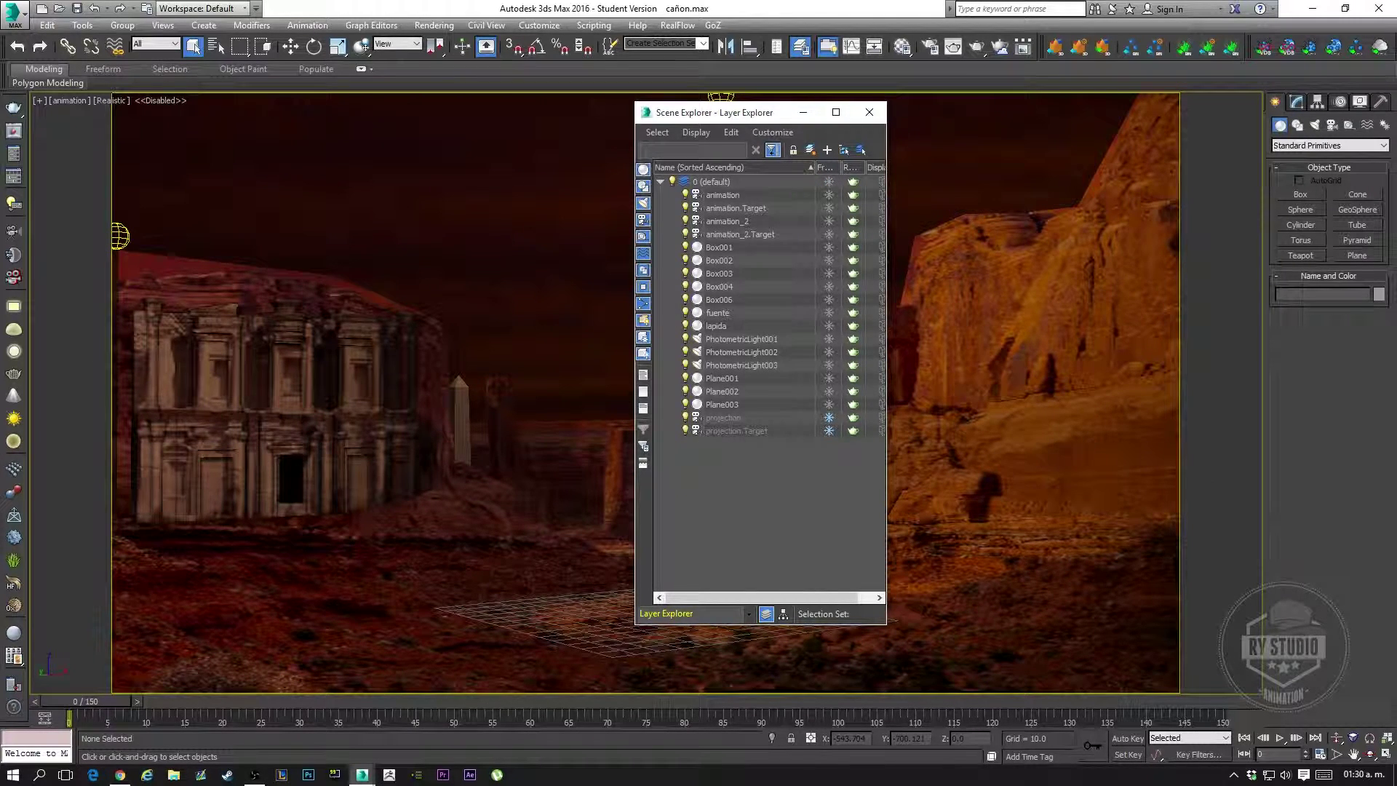
pyautogui.click(828, 195)
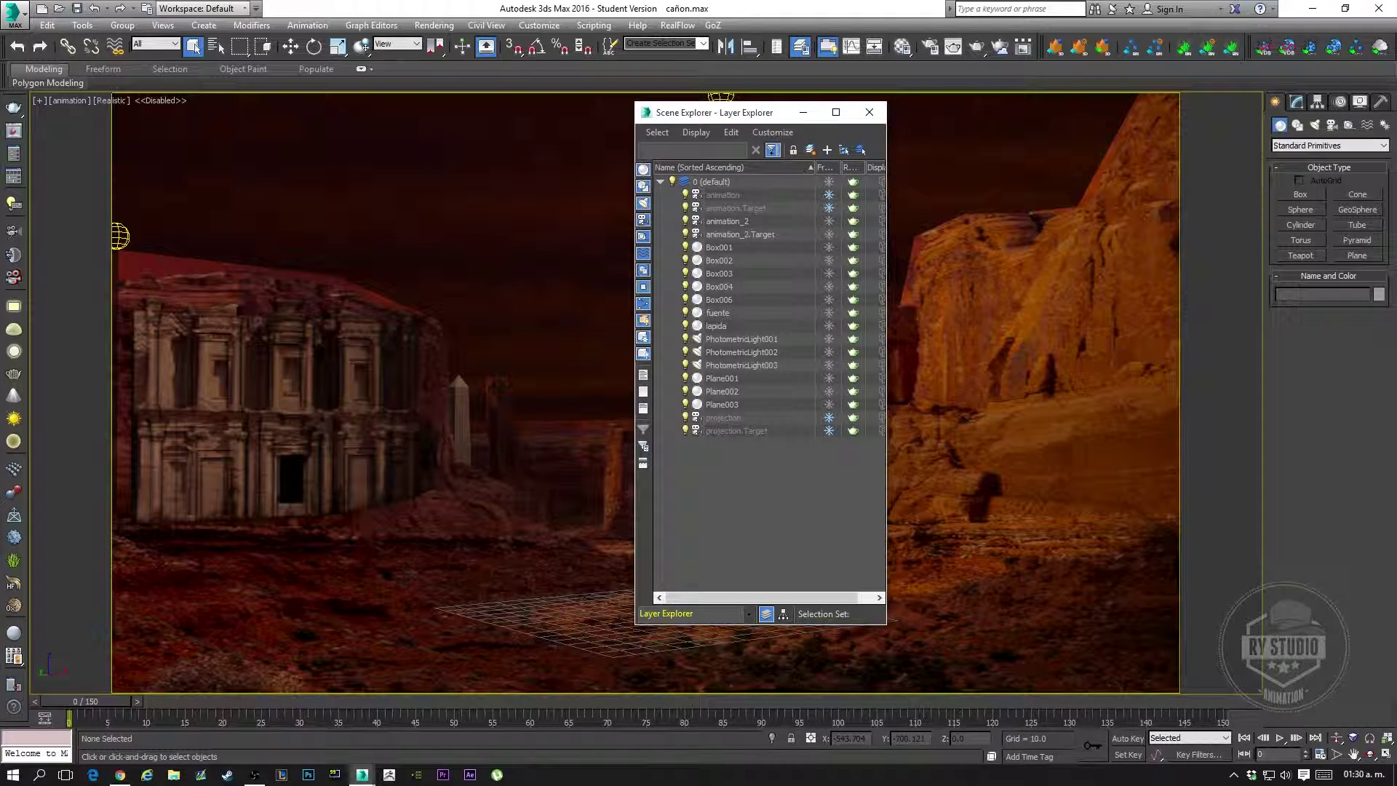
# Look through the animation_2 camera, close Scene Explorer and restore the four-viewport layout
pyautogui.click(70, 100)
pyautogui.moveTo(112, 117)
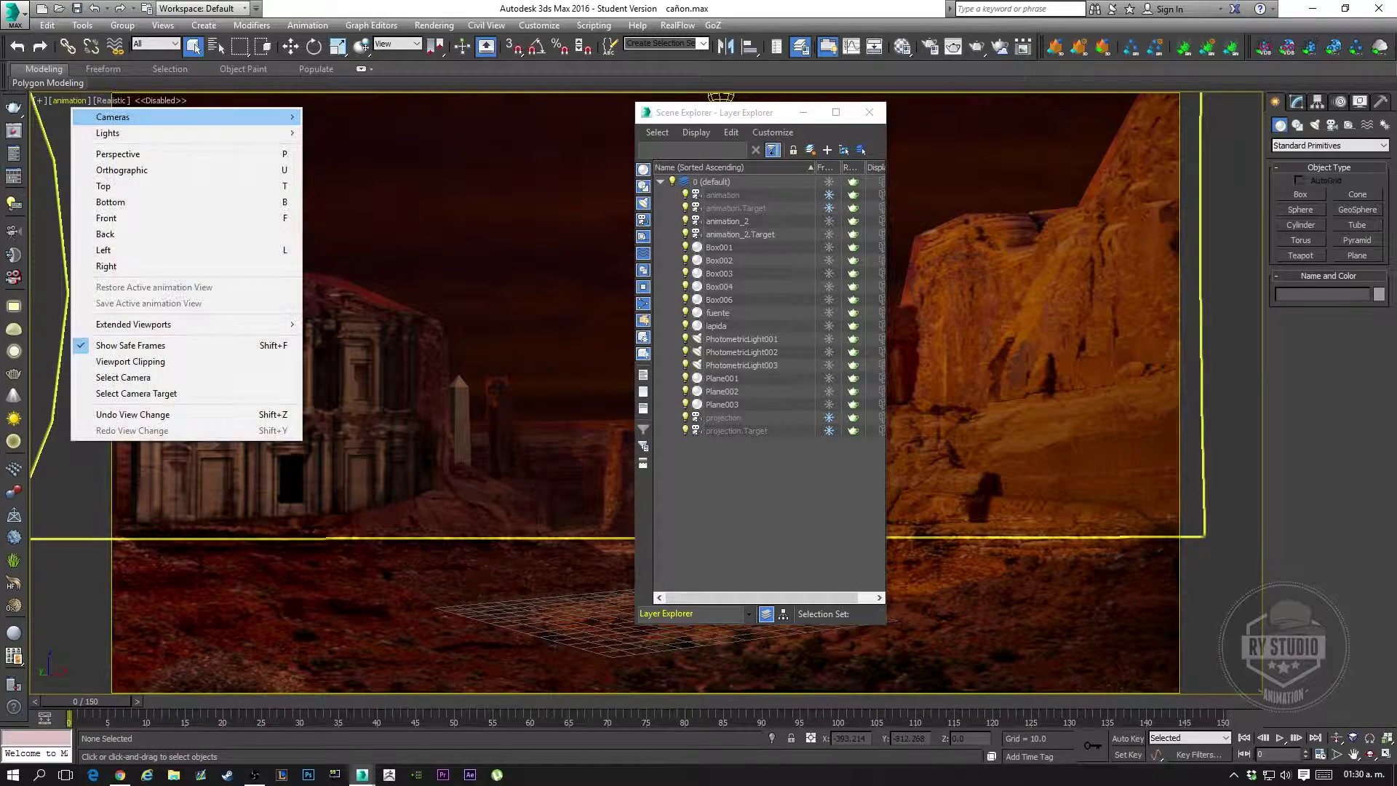
pyautogui.click(348, 133)
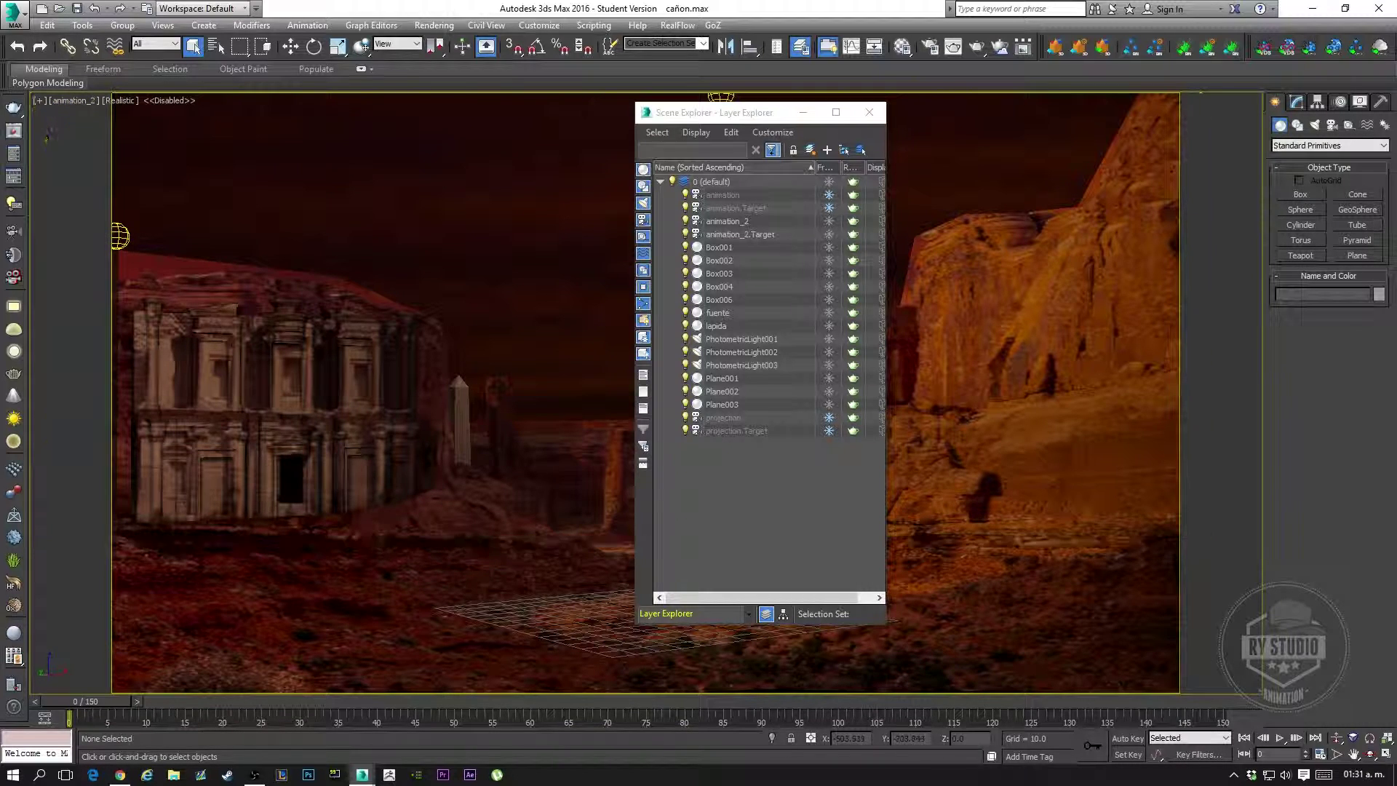
pyautogui.click(869, 113)
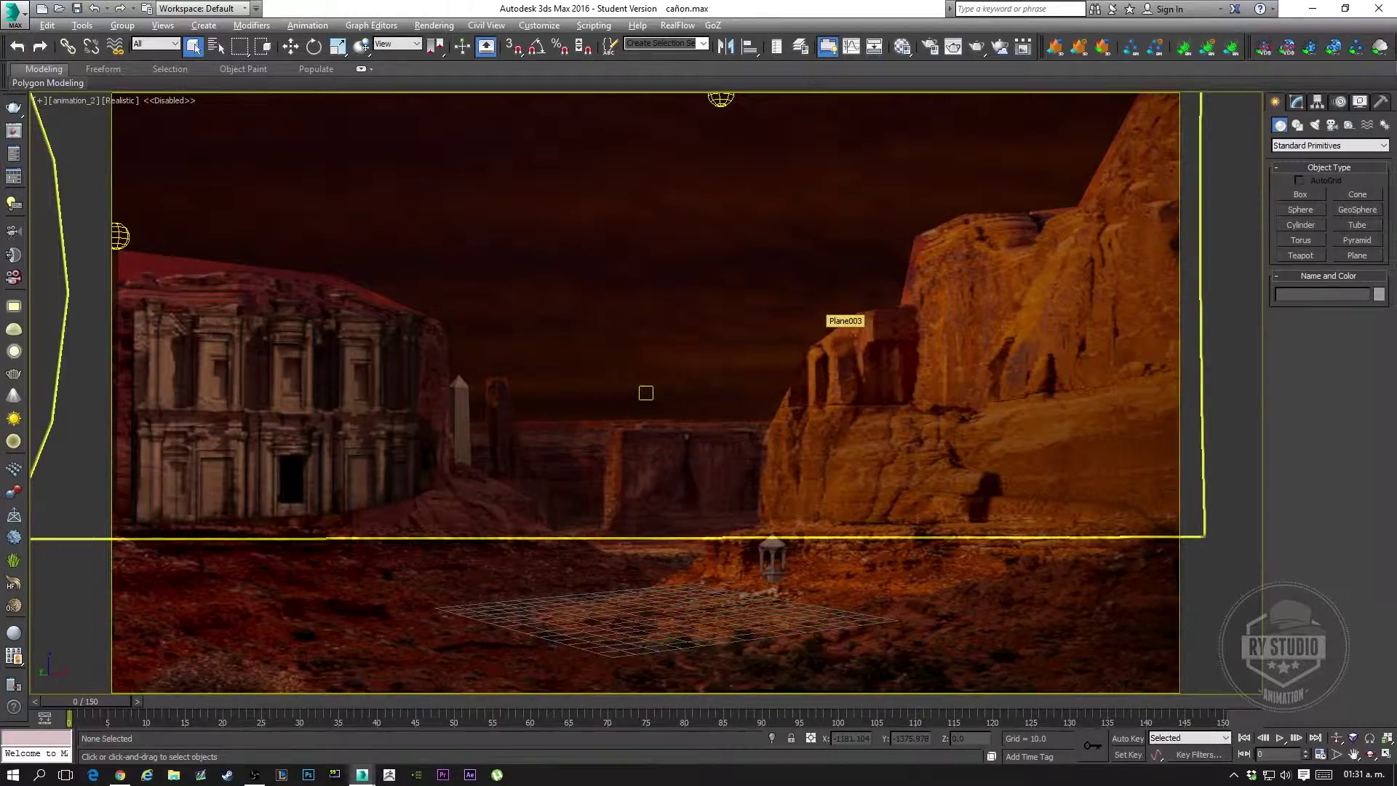
pyautogui.hotkey('alt', 'w')
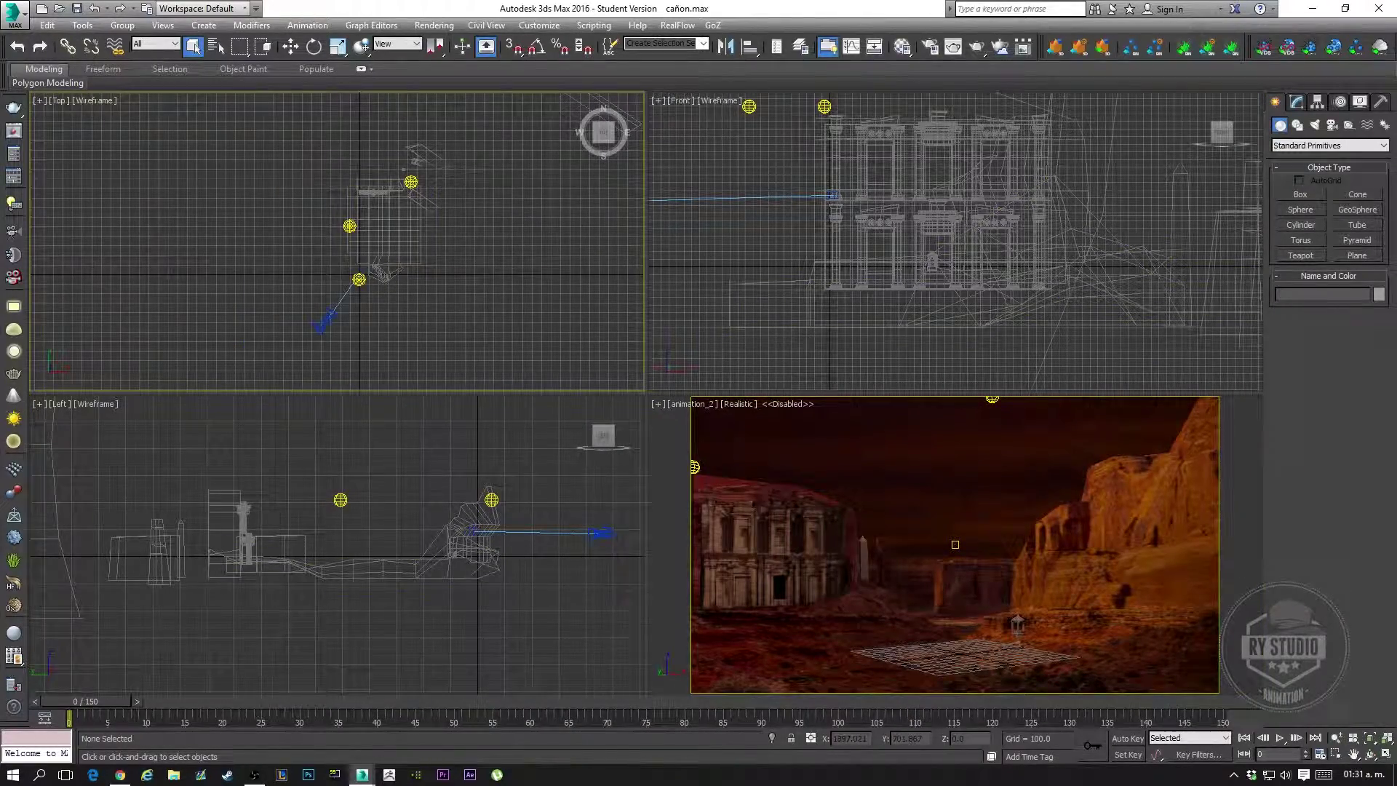
# Show the Hierarchy Link Info settings for the animation_2 camera and its target
pyautogui.scroll(3, 406, 375)
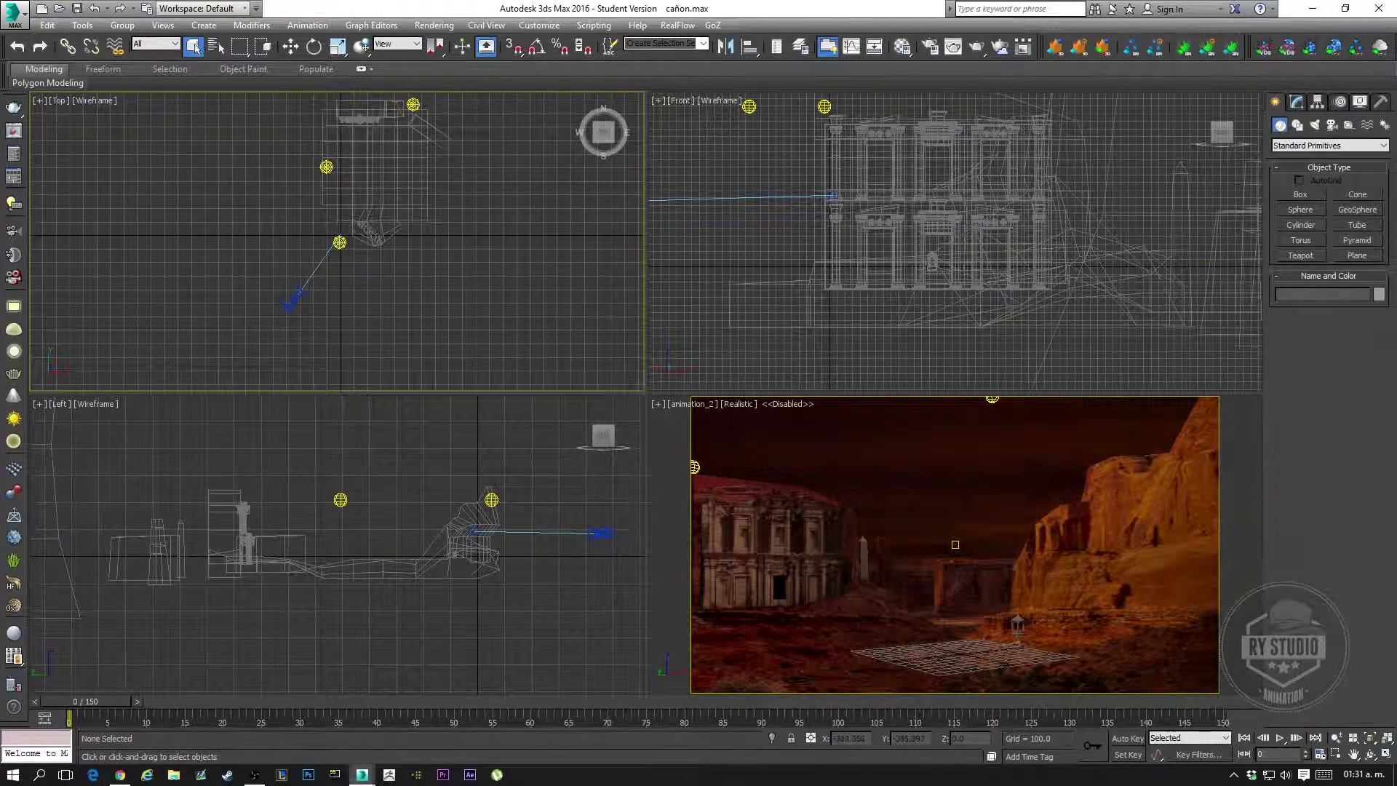
pyautogui.click(296, 295)
pyautogui.click(1316, 102)
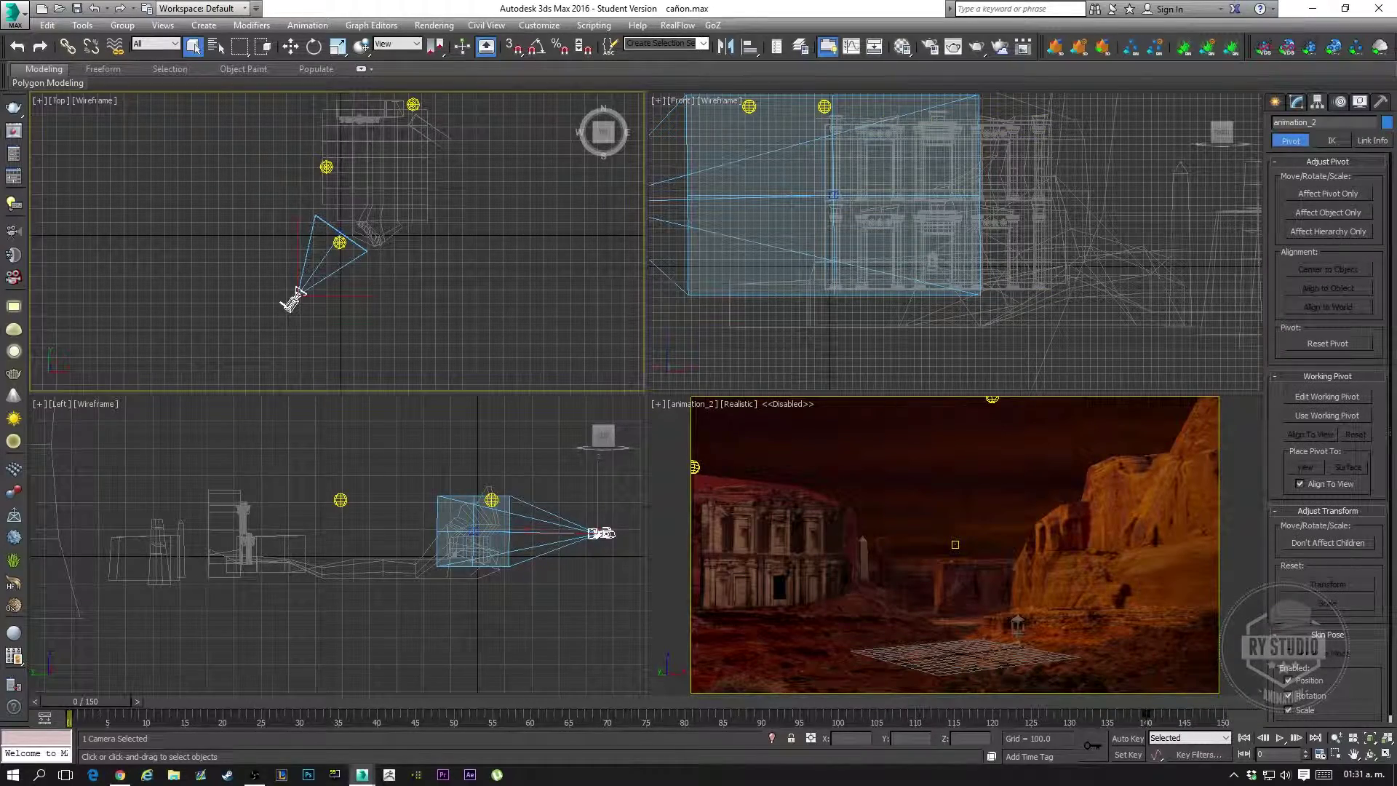
pyautogui.click(1372, 140)
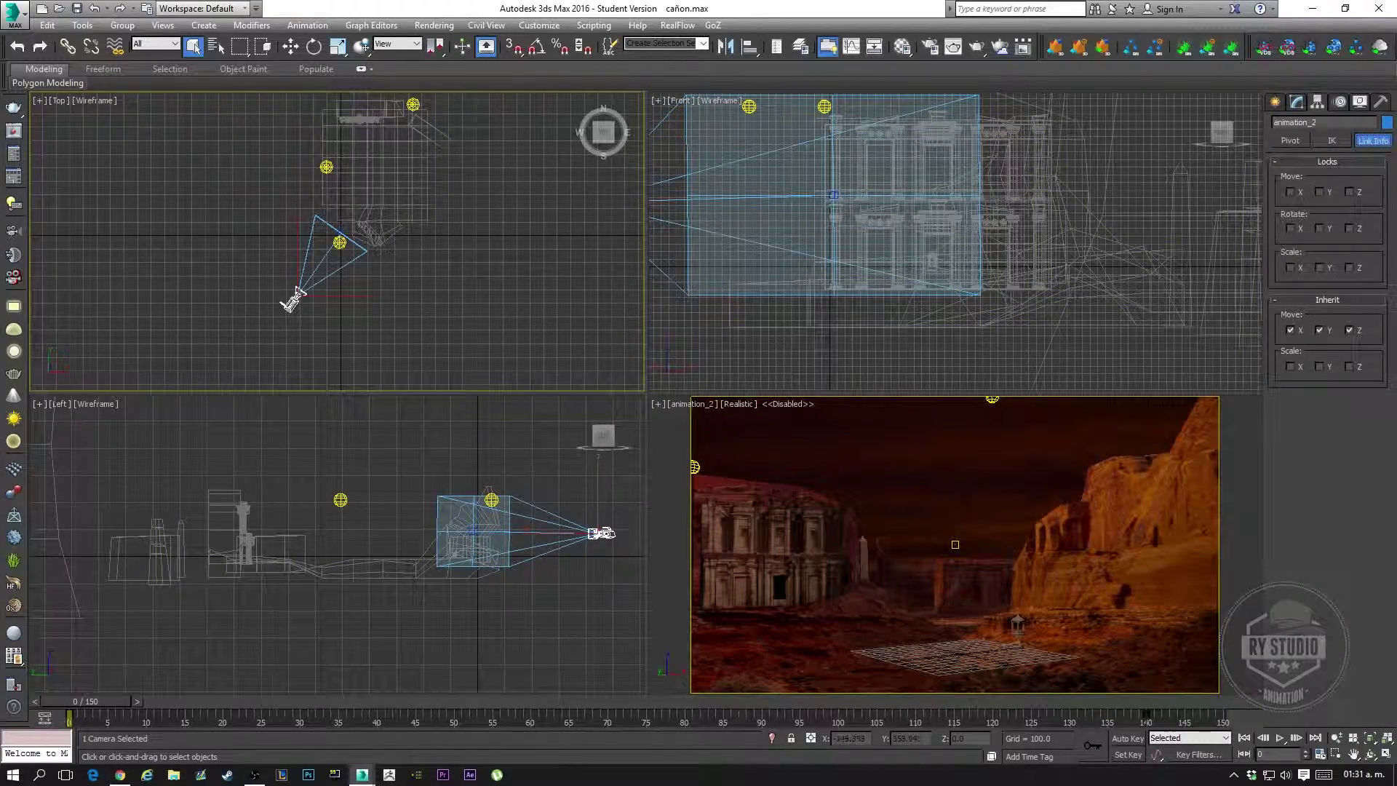
pyautogui.scroll(3, 311, 251)
pyautogui.click(366, 218)
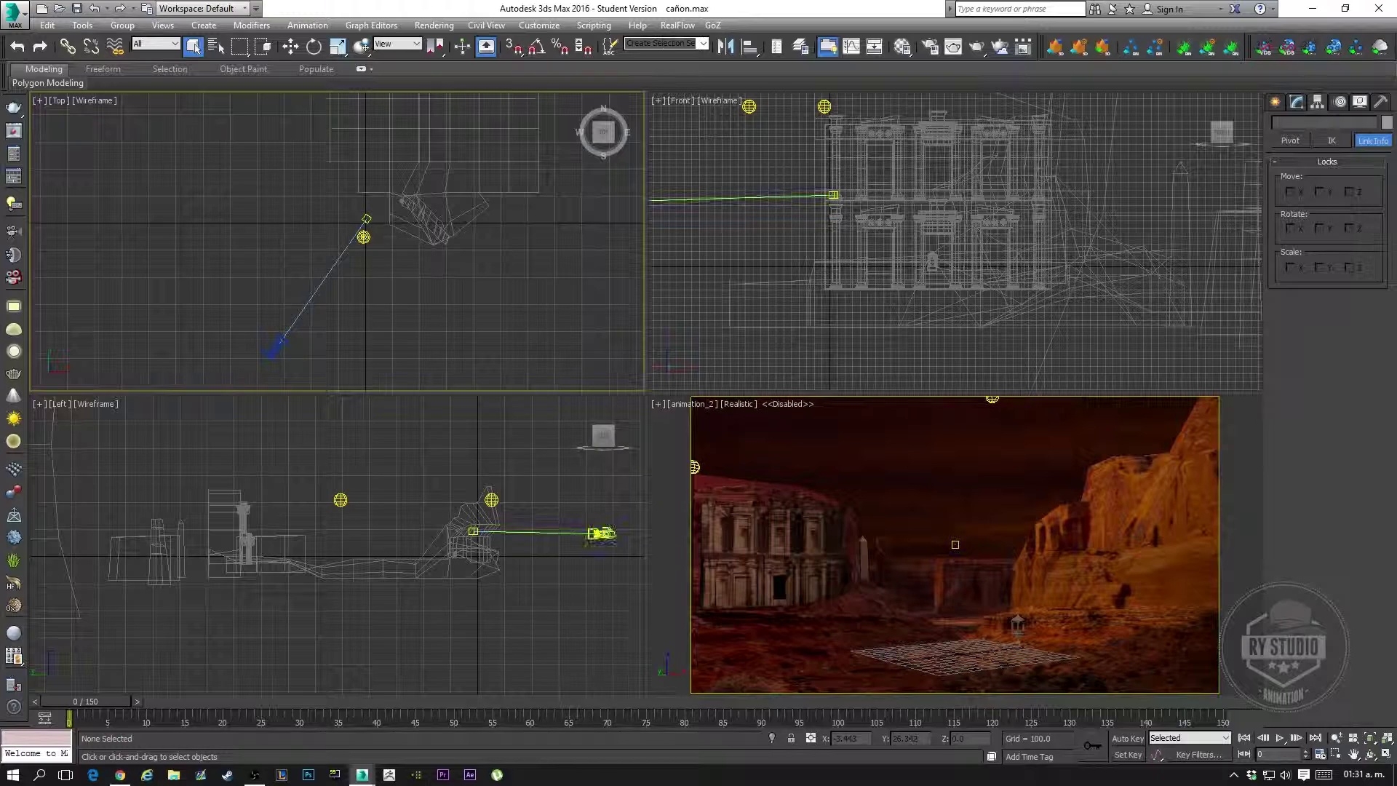
pyautogui.click(275, 346)
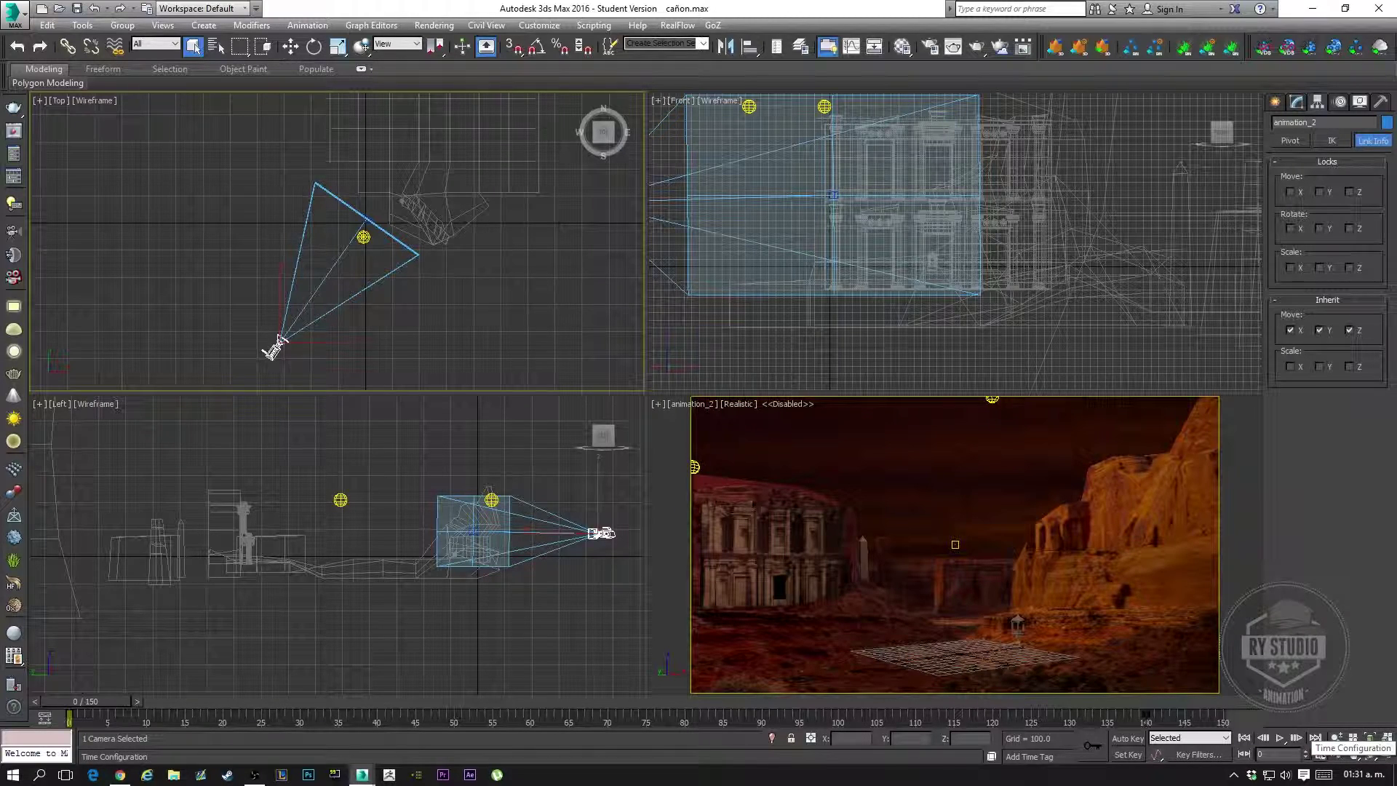
# Keep the NTSC frame rate and End Time 150 in Time Configuration
pyautogui.click(1336, 738)
pyautogui.moveTo(654, 191); pyautogui.dragTo(631, 157)
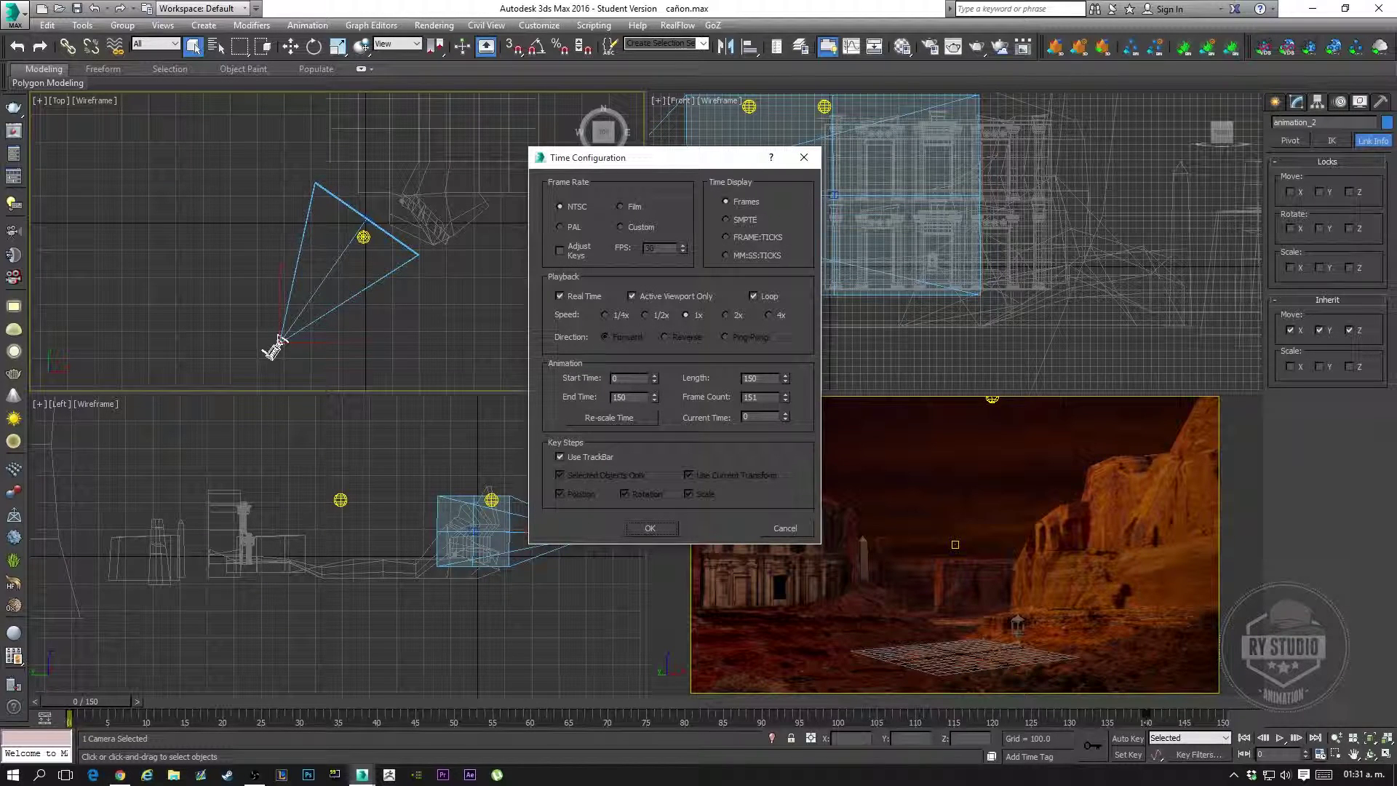
pyautogui.doubleClick(620, 397)
pyautogui.click(619, 226)
pyautogui.click(560, 206)
pyautogui.click(649, 528)
pyautogui.moveTo(369, 291); pyautogui.dragTo(407, 251, button='middle')
pyautogui.scroll(2, 408, 251)
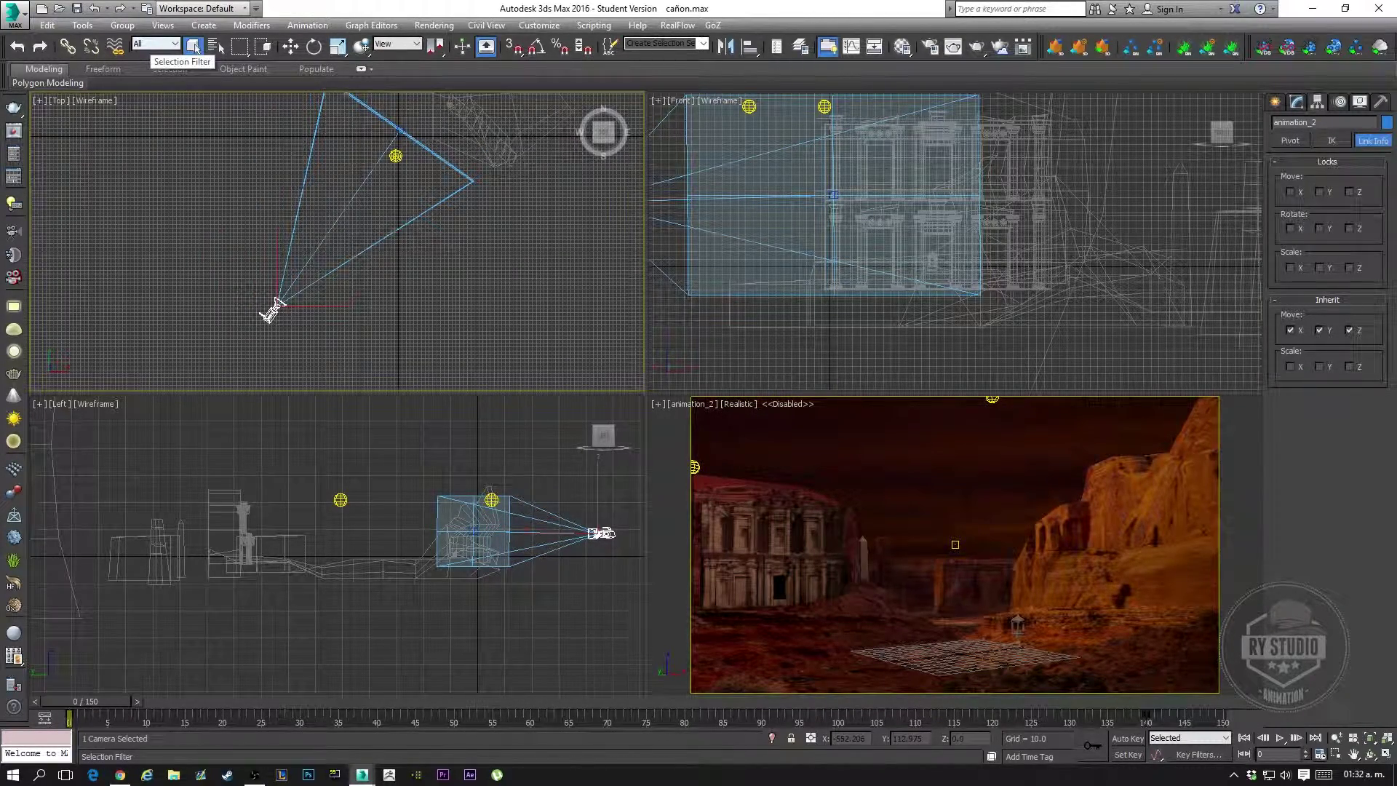
# Limit the selection filter to Cameras and pick the animation camera and its target in Top view
pyautogui.click(173, 43)
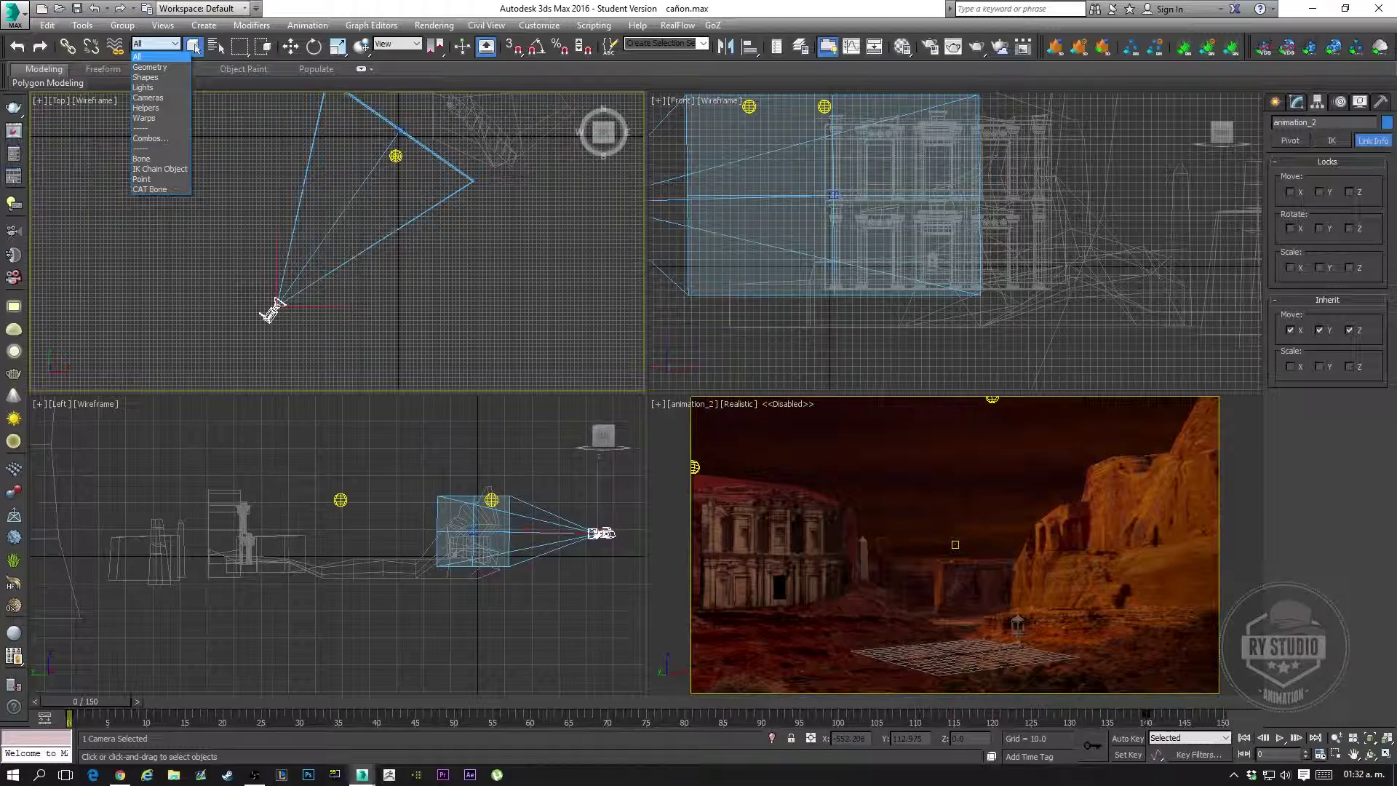
pyautogui.click(148, 98)
pyautogui.scroll(-2, 298, 361)
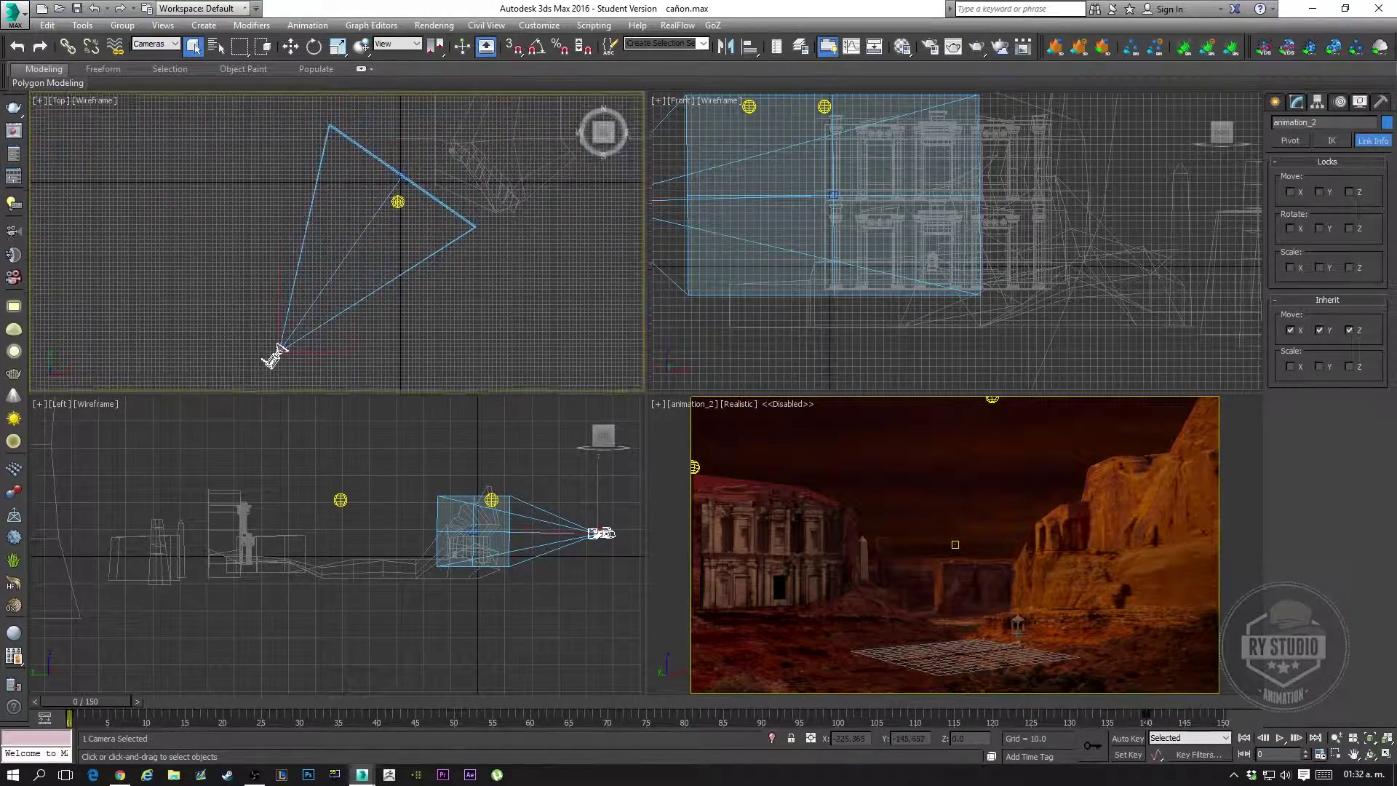
pyautogui.scroll(-1, 298, 361)
pyautogui.scroll(-2, 298, 361)
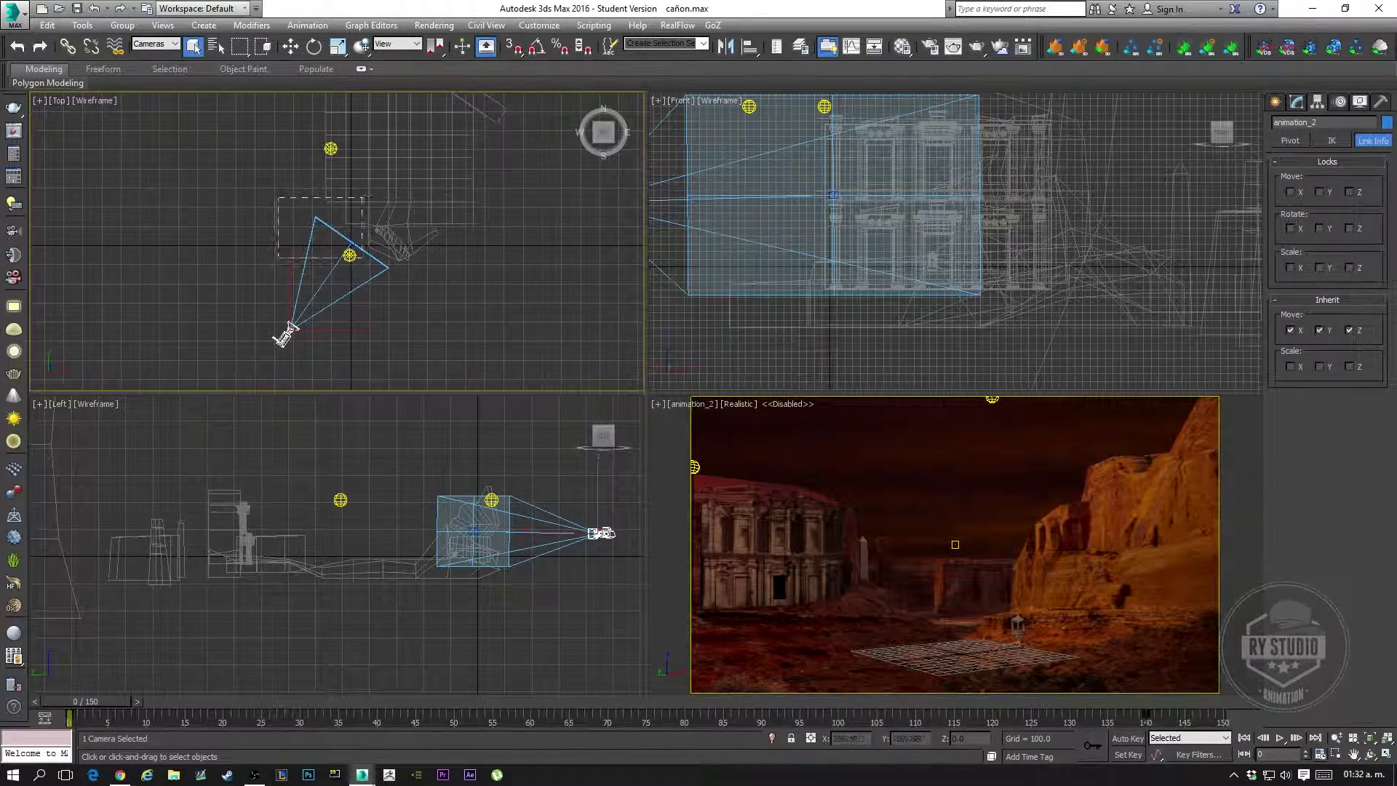
pyautogui.click(363, 219)
pyautogui.click(955, 545)
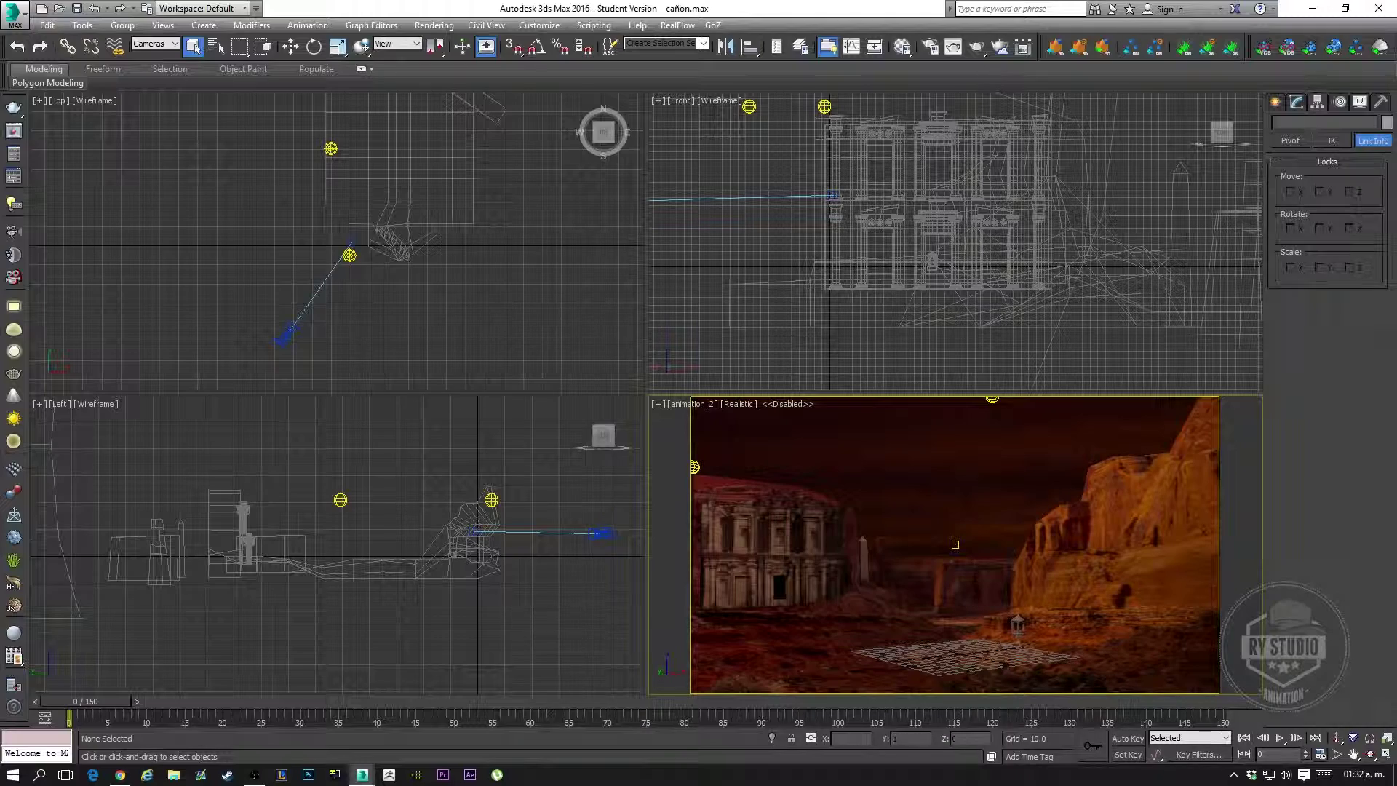
pyautogui.moveTo(320, 291); pyautogui.dragTo(336, 279, button='middle')
pyautogui.scroll(3, 279, 334)
pyautogui.click(307, 318)
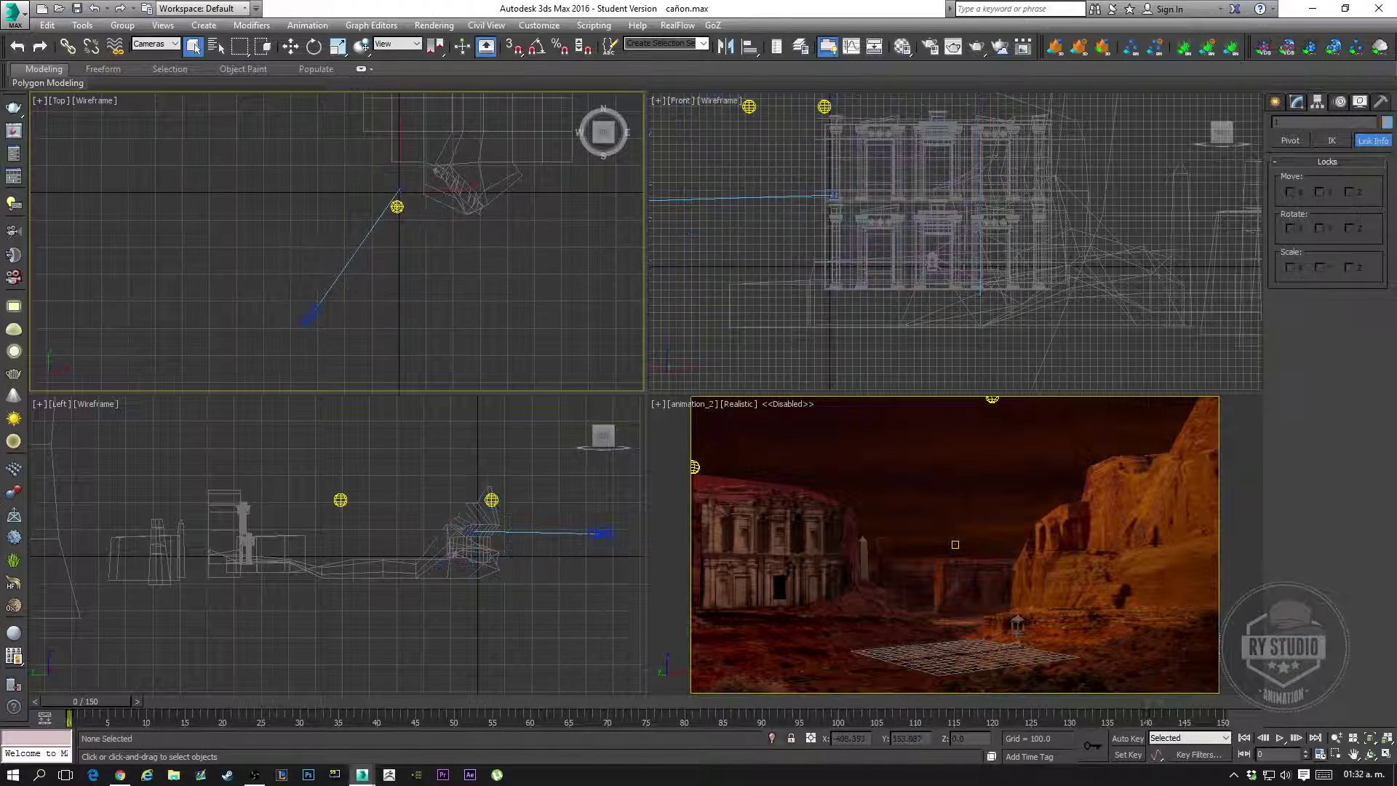
pyautogui.click(399, 187)
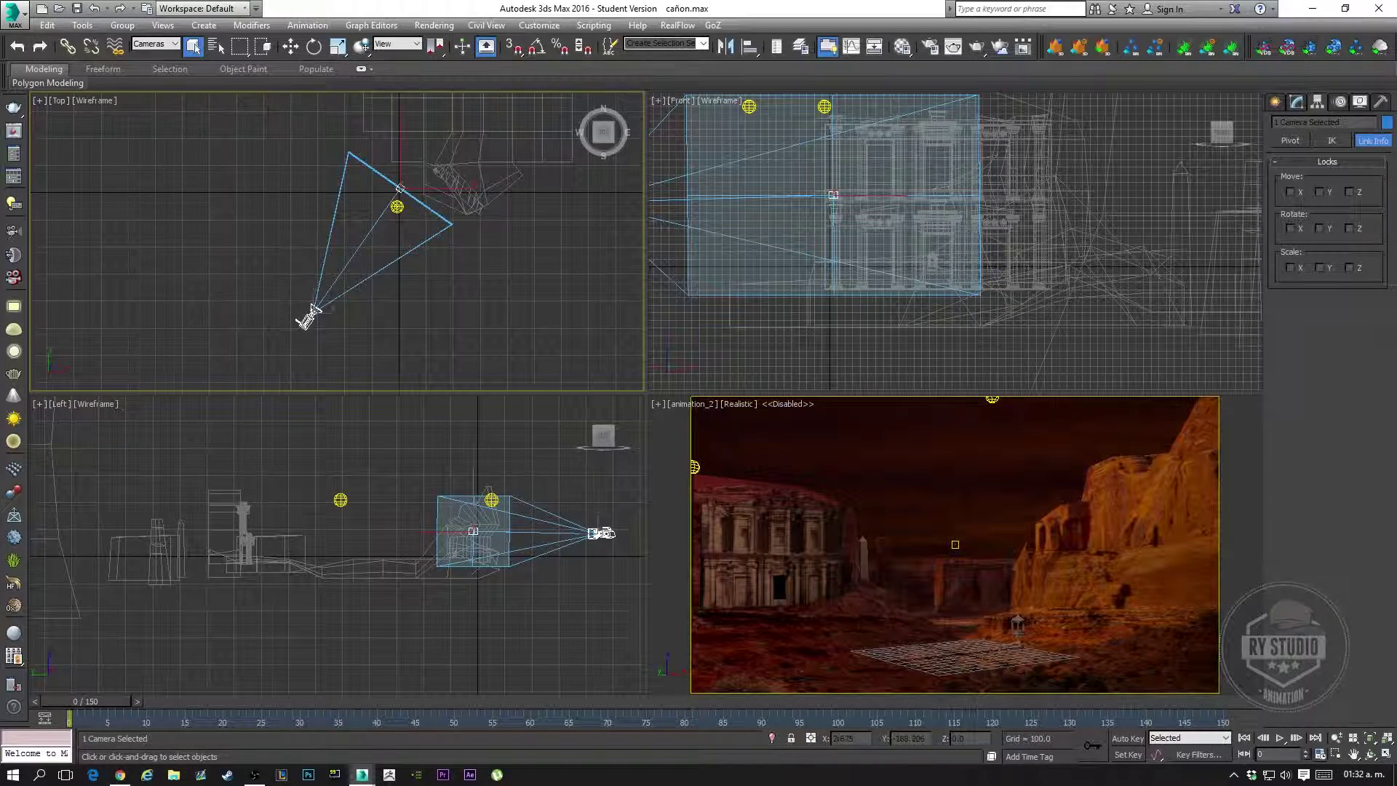
pyautogui.moveTo(335, 240); pyautogui.dragTo(371, 277, button='middle')
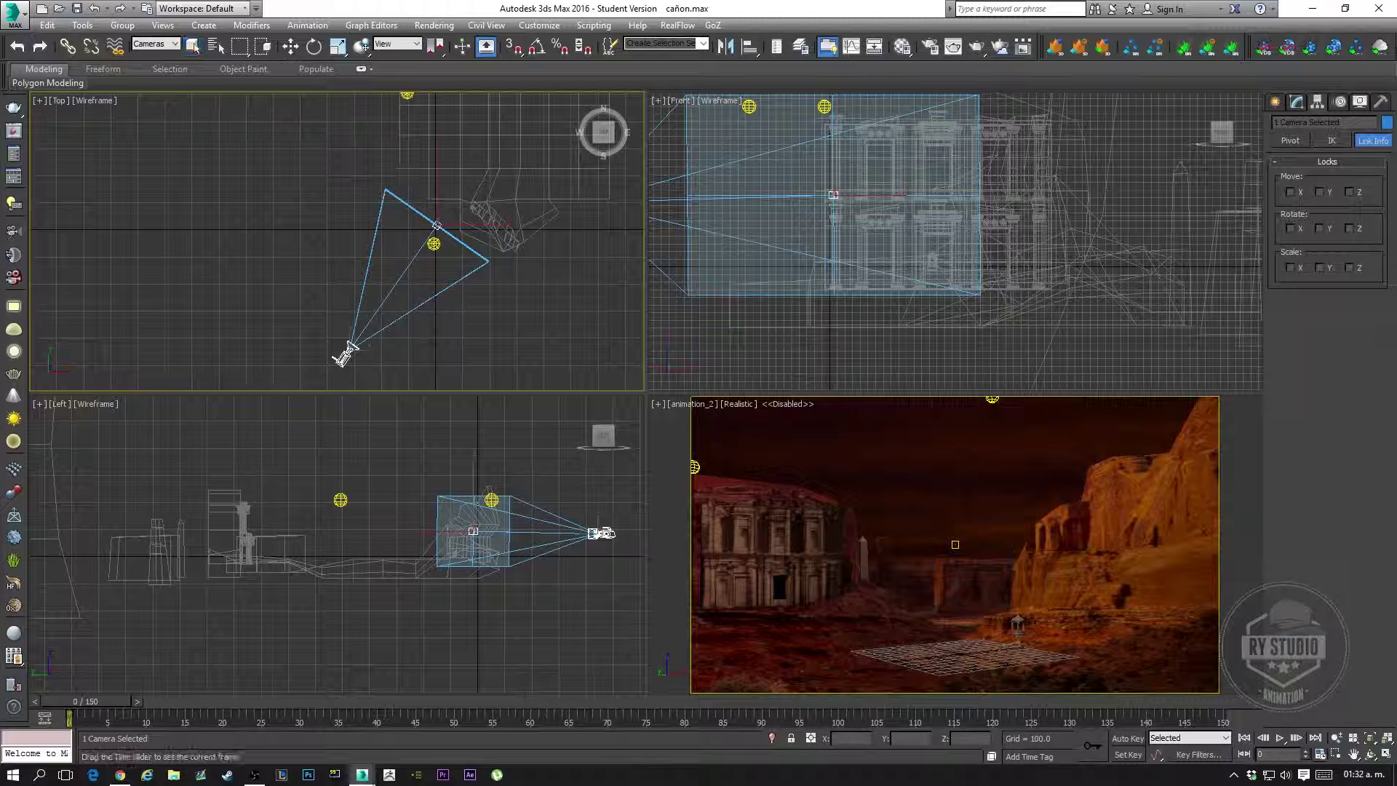
# Select the animation_2 camera and scrub the time slider to frame 120
pyautogui.click(192, 719)
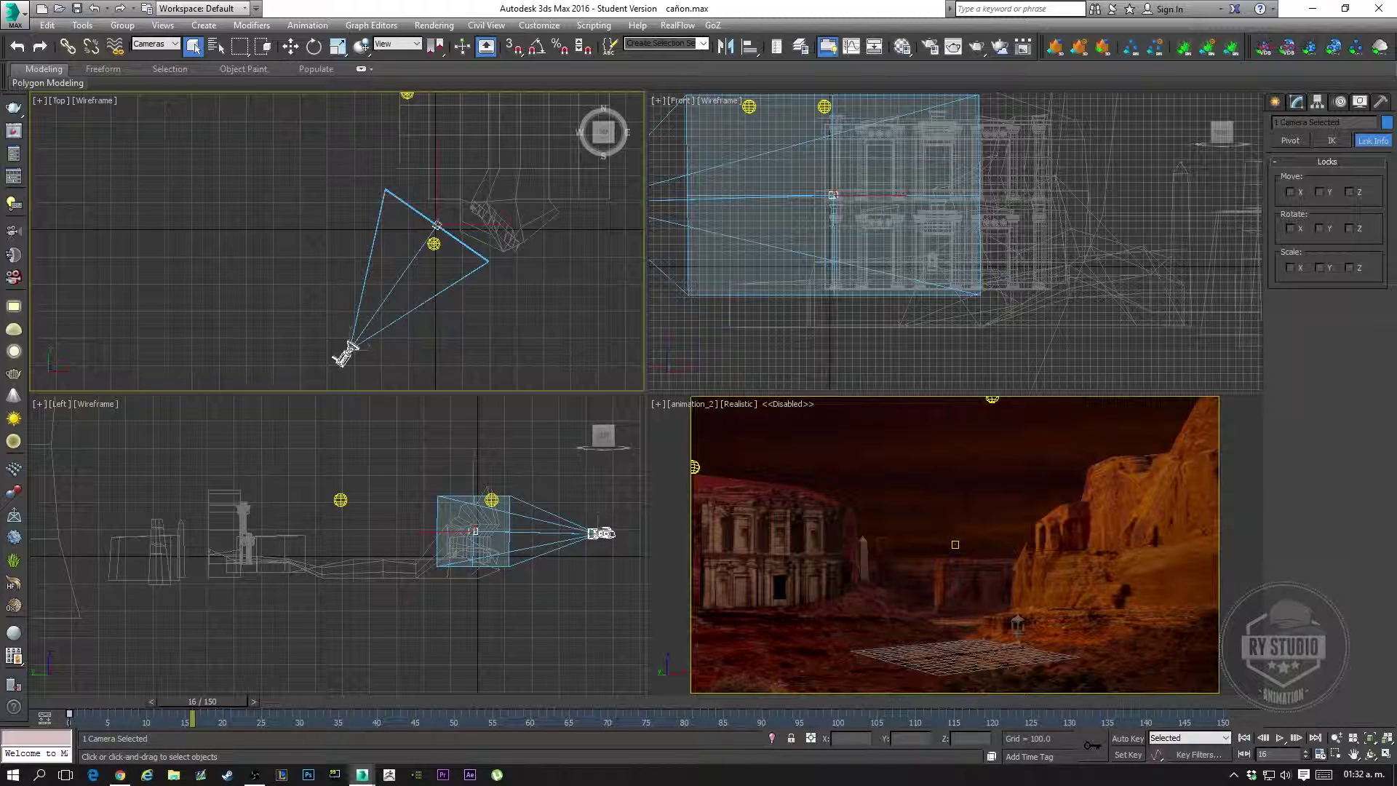
pyautogui.click(69, 713)
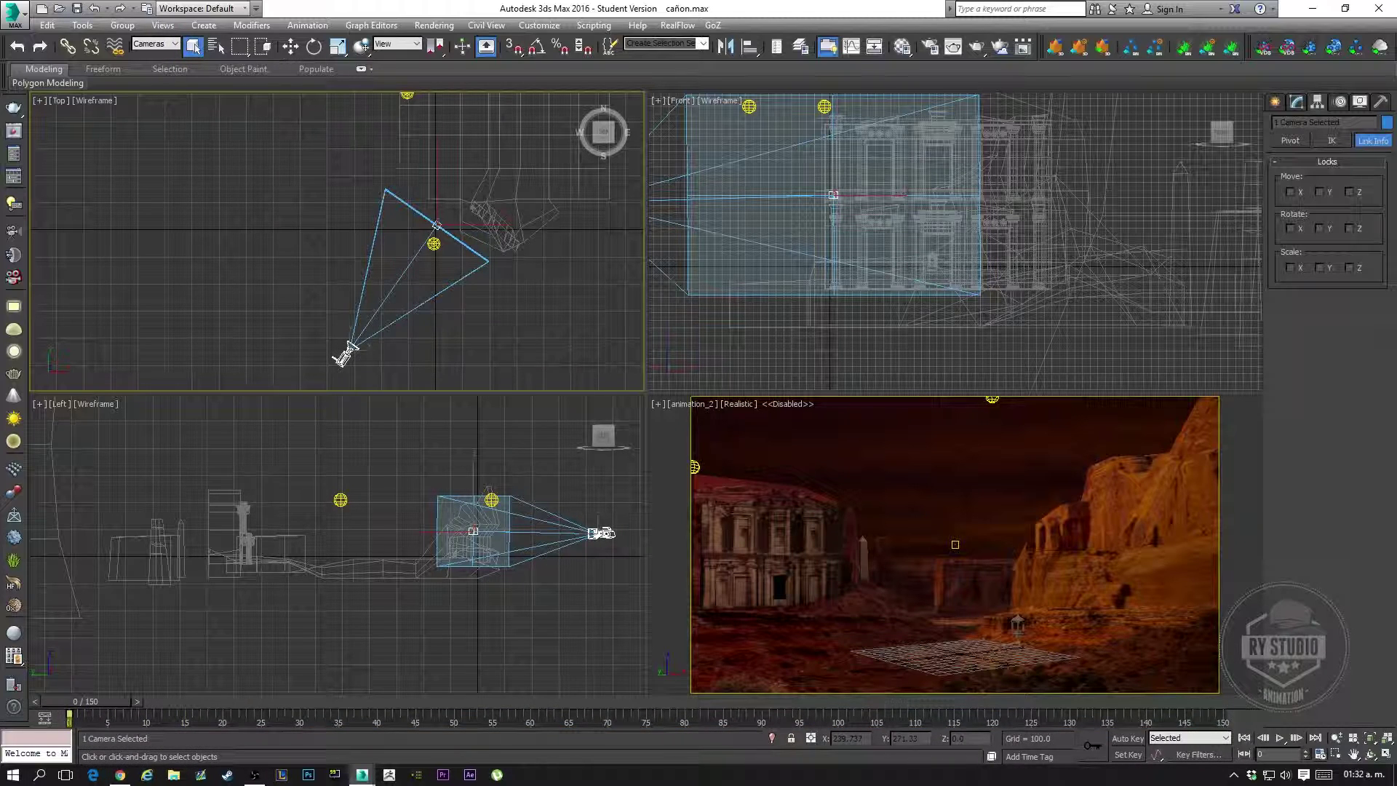
pyautogui.moveTo(364, 218)
pyautogui.mouseDown(button='middle')
pyautogui.moveTo(356, 315)
pyautogui.moveTo(408, 190)
pyautogui.mouseUp(button='middle')
pyautogui.scroll(-2, 336, 241)
pyautogui.moveTo(340, 275); pyautogui.dragTo(394, 334)
pyautogui.scroll(3, 393, 335)
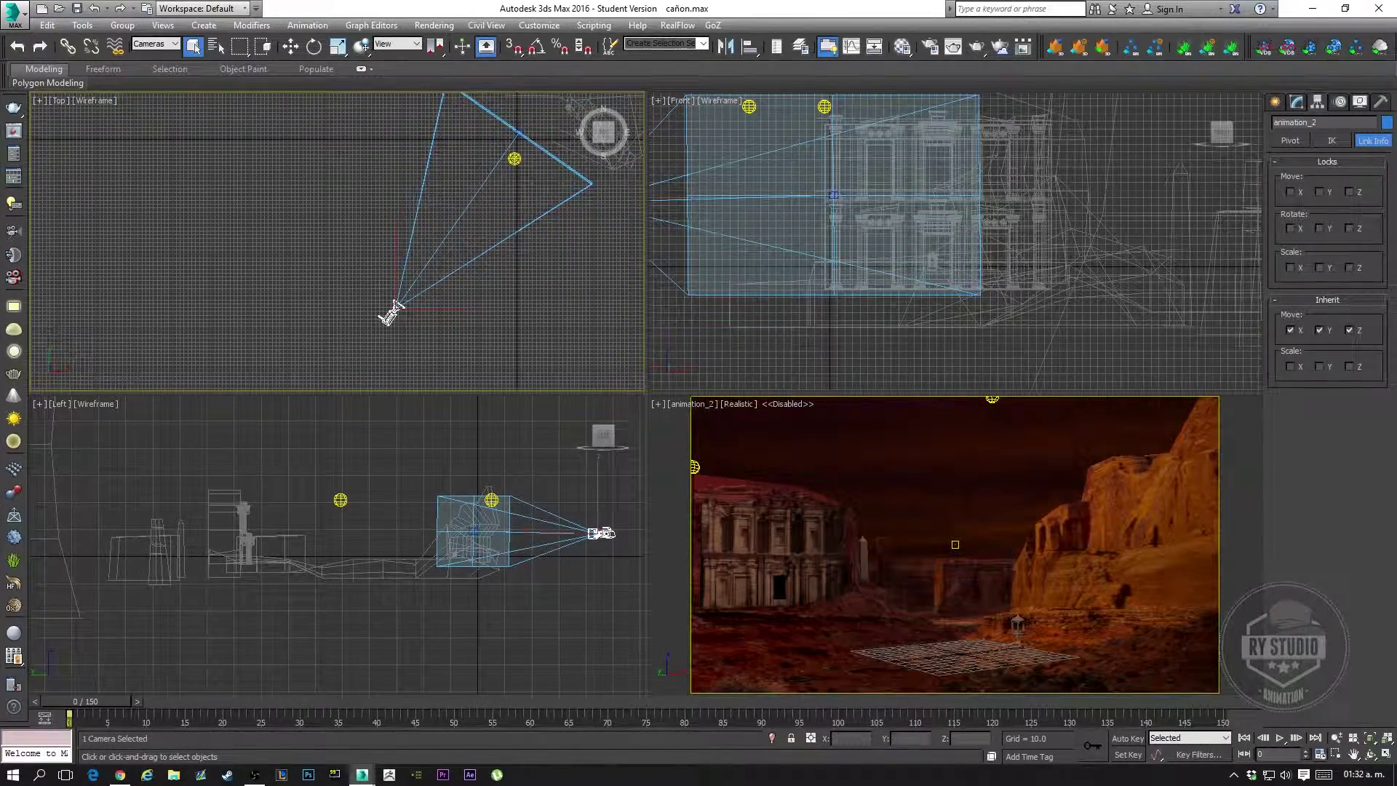
pyautogui.moveTo(86, 701); pyautogui.dragTo(992, 701)
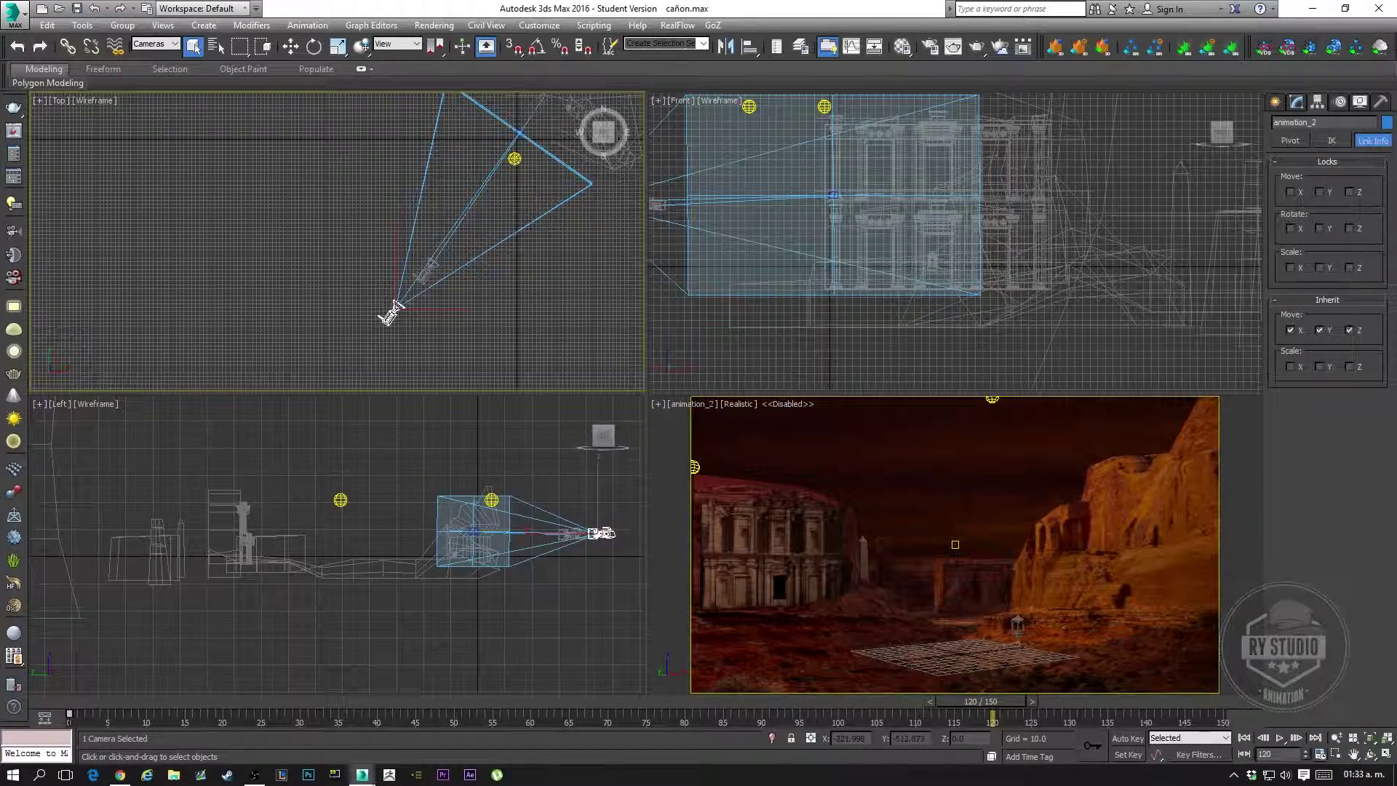
pyautogui.scroll(-2, 337, 241)
pyautogui.scroll(-1, 337, 241)
pyautogui.moveTo(335, 240); pyautogui.dragTo(321, 238, button='middle')
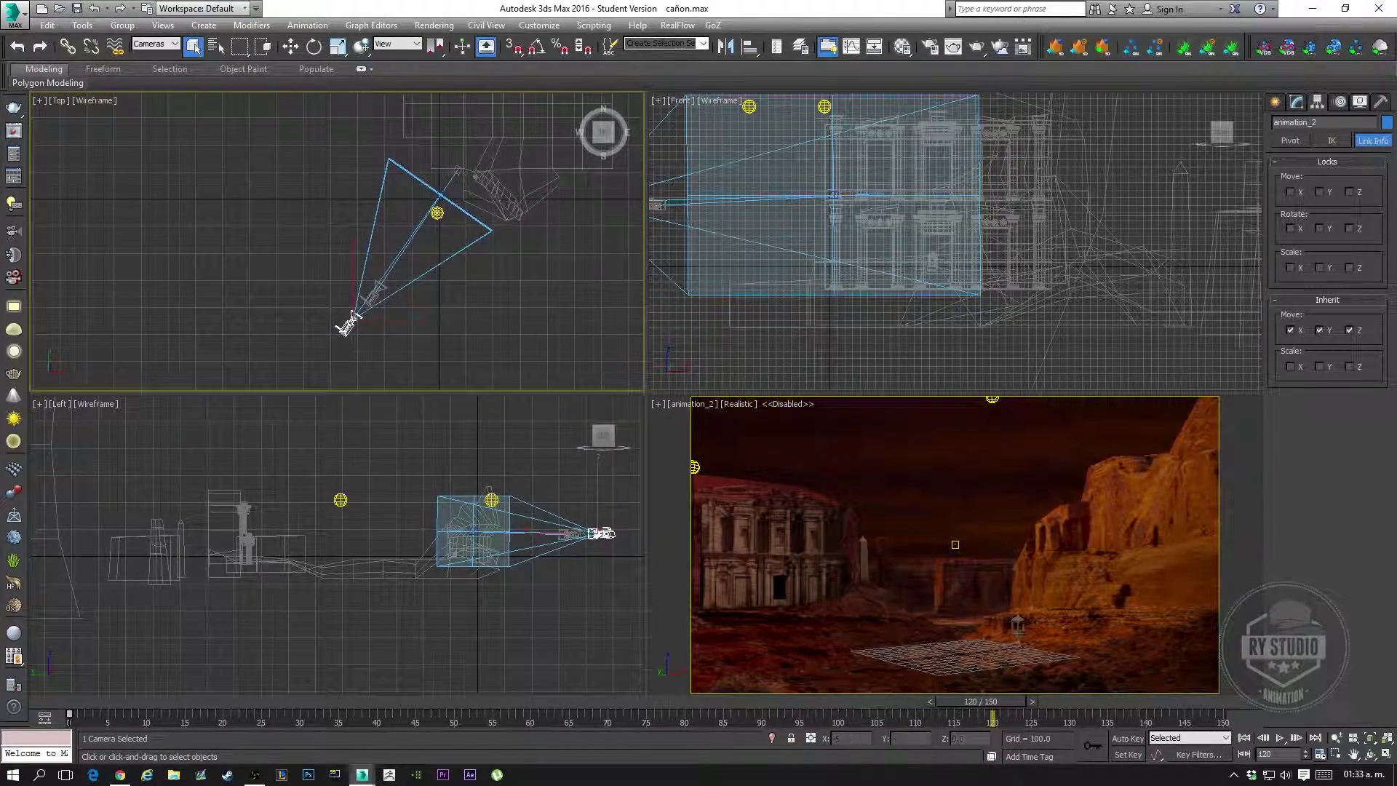
# Turn on Auto Key and set the animation_2 camera's move to Local coordinates
pyautogui.click(1128, 738)
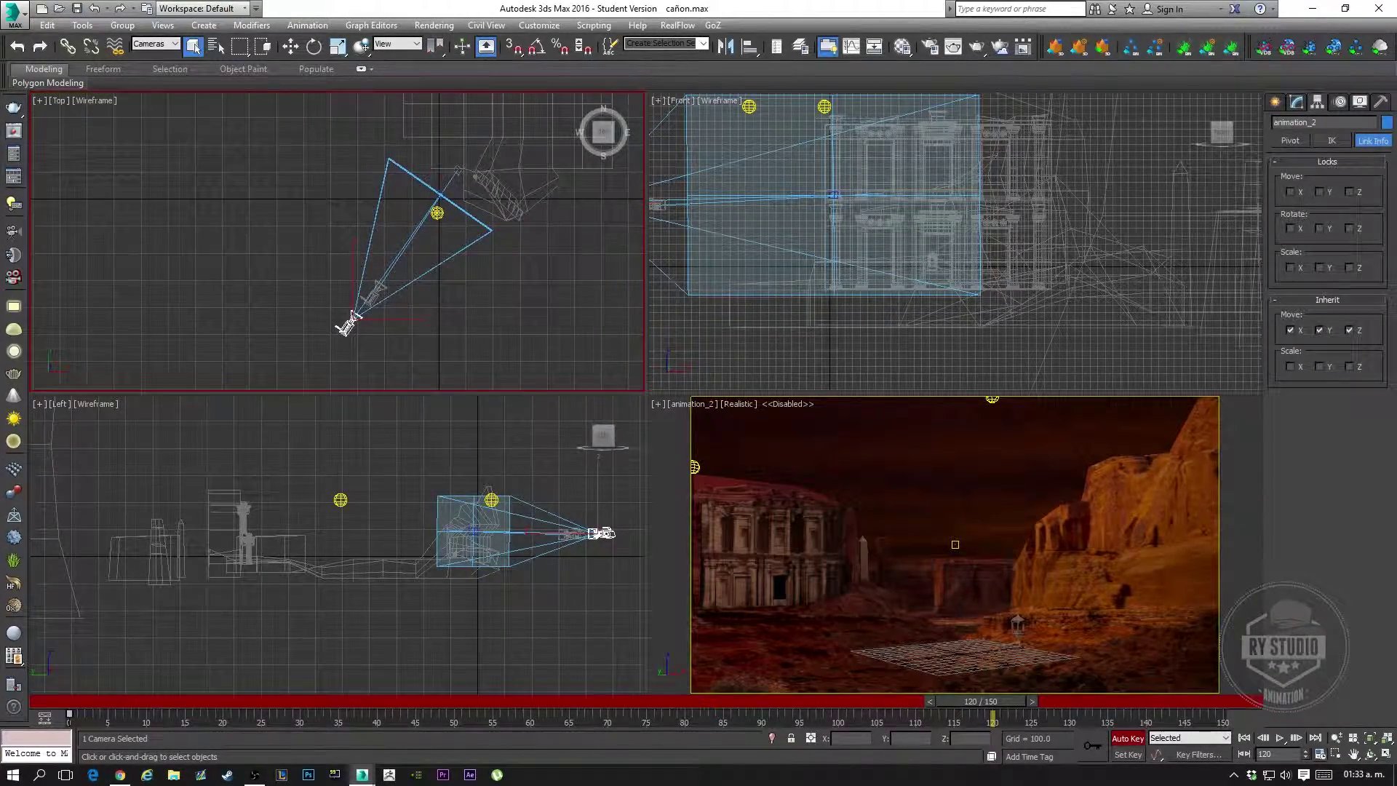
pyautogui.moveTo(347, 324); pyautogui.dragTo(338, 368, button='middle')
pyautogui.hotkey('ctrl', 'd')
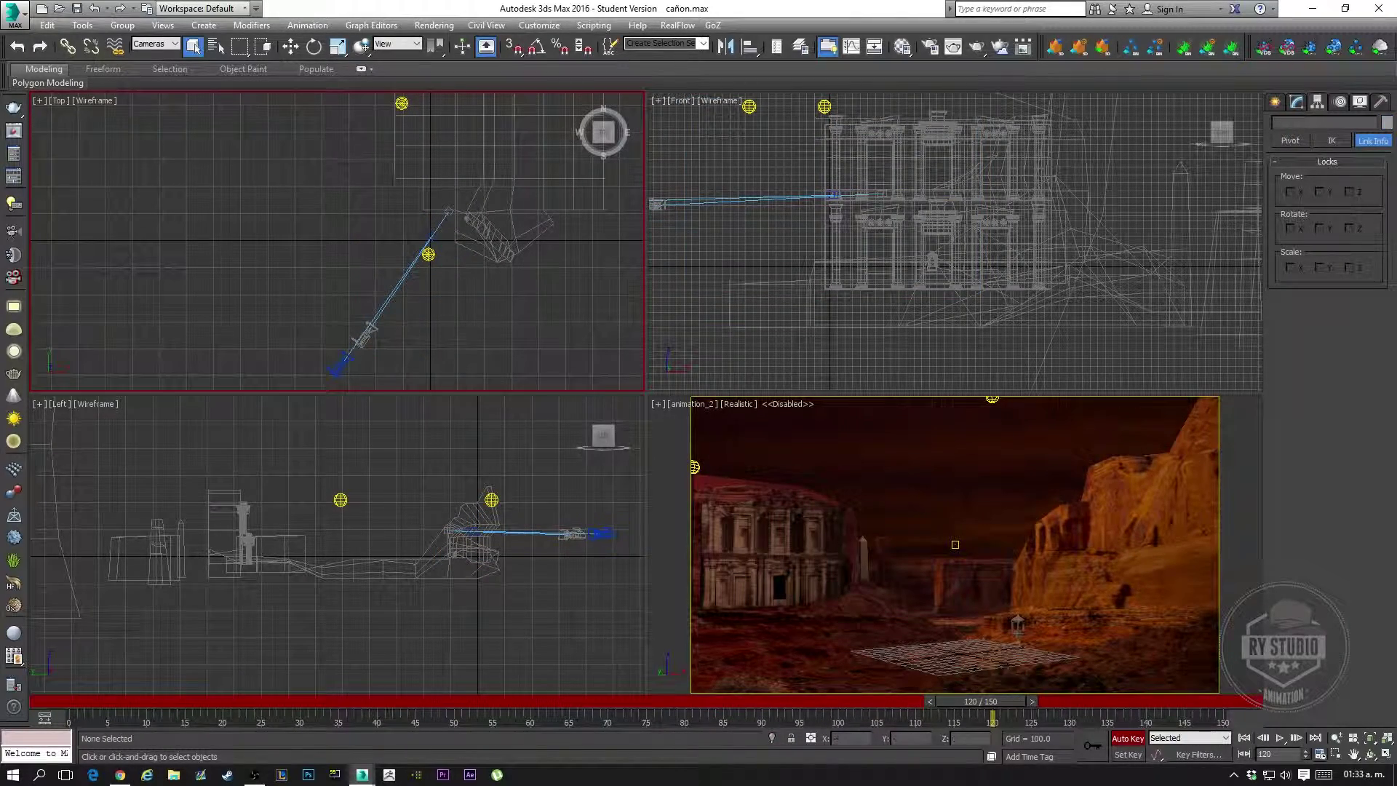
pyautogui.click(339, 364)
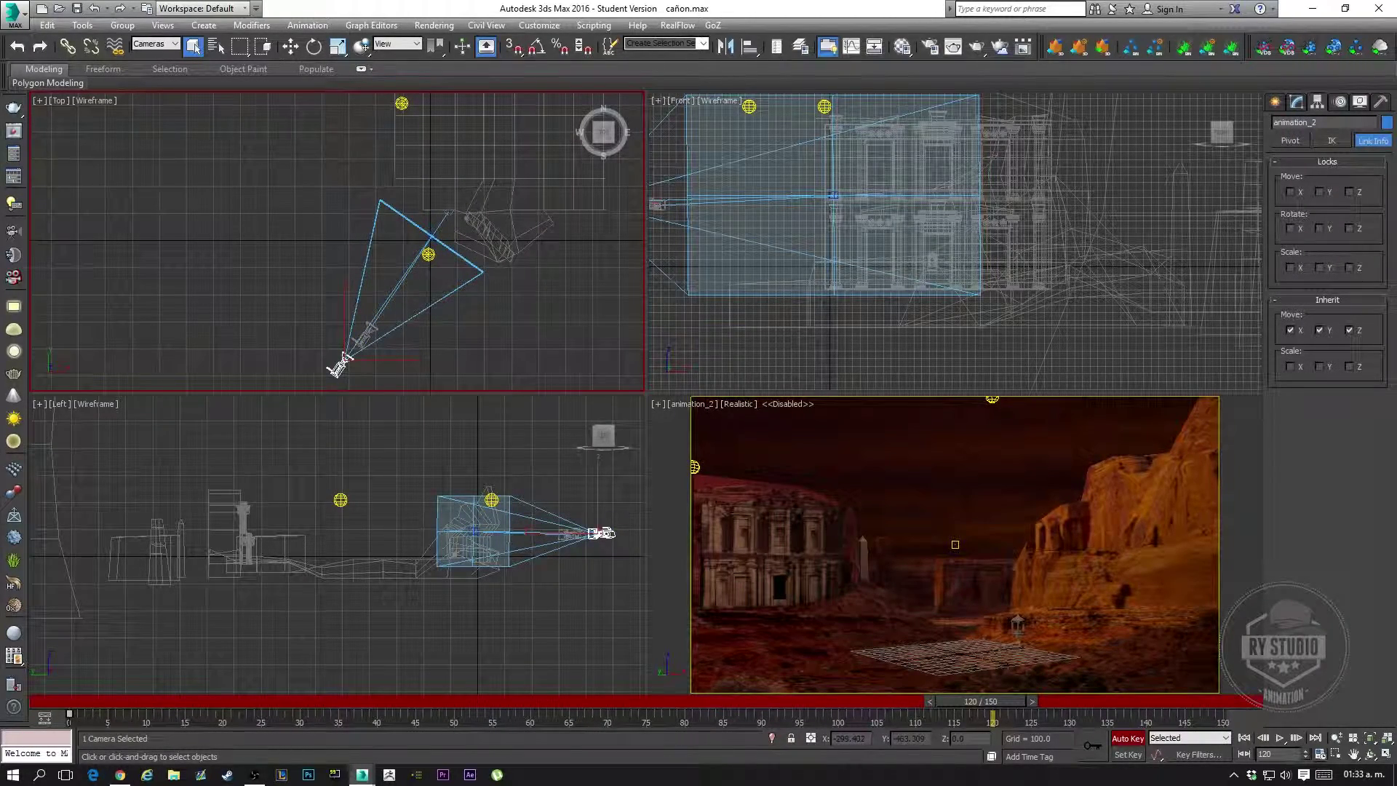
pyautogui.press('e')
pyautogui.press('w')
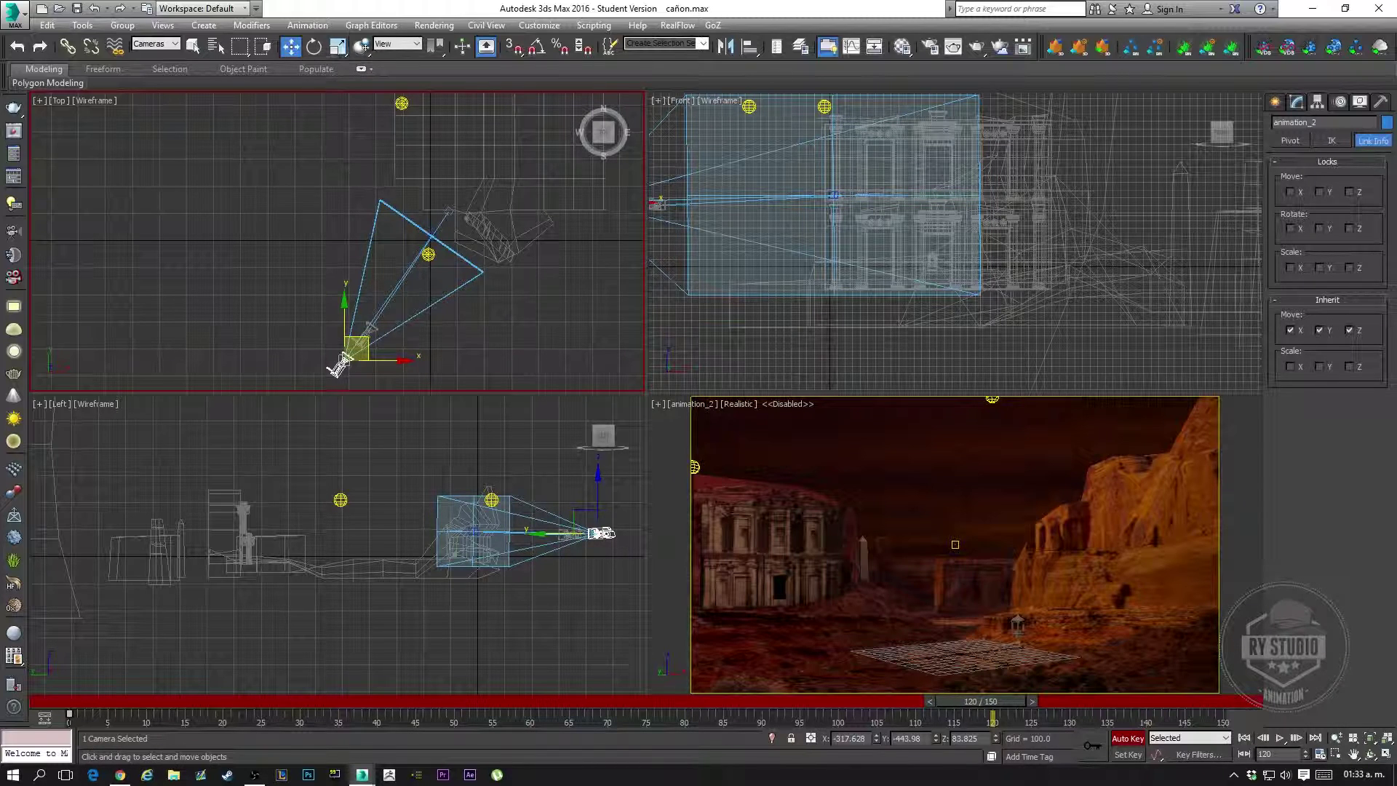
pyautogui.click(396, 44)
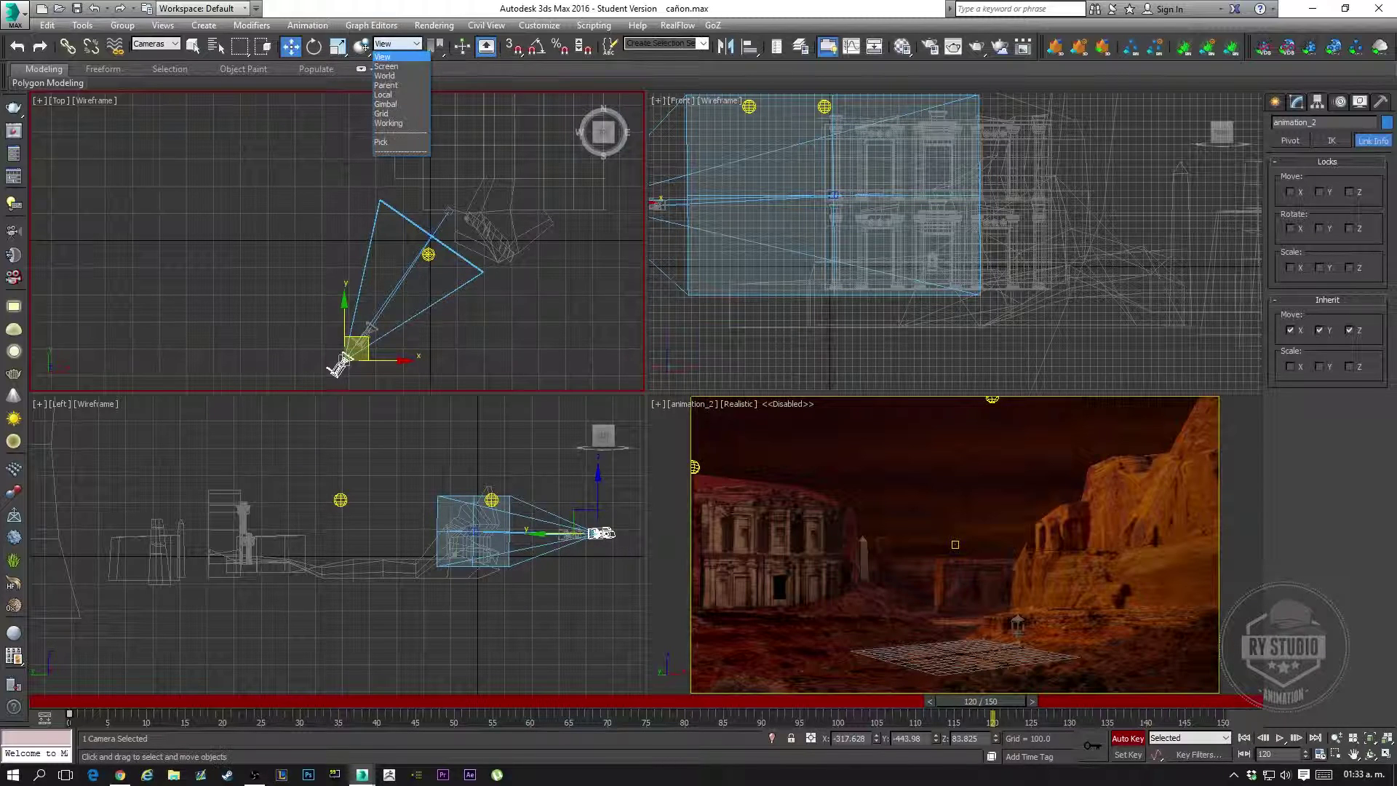
pyautogui.click(393, 103)
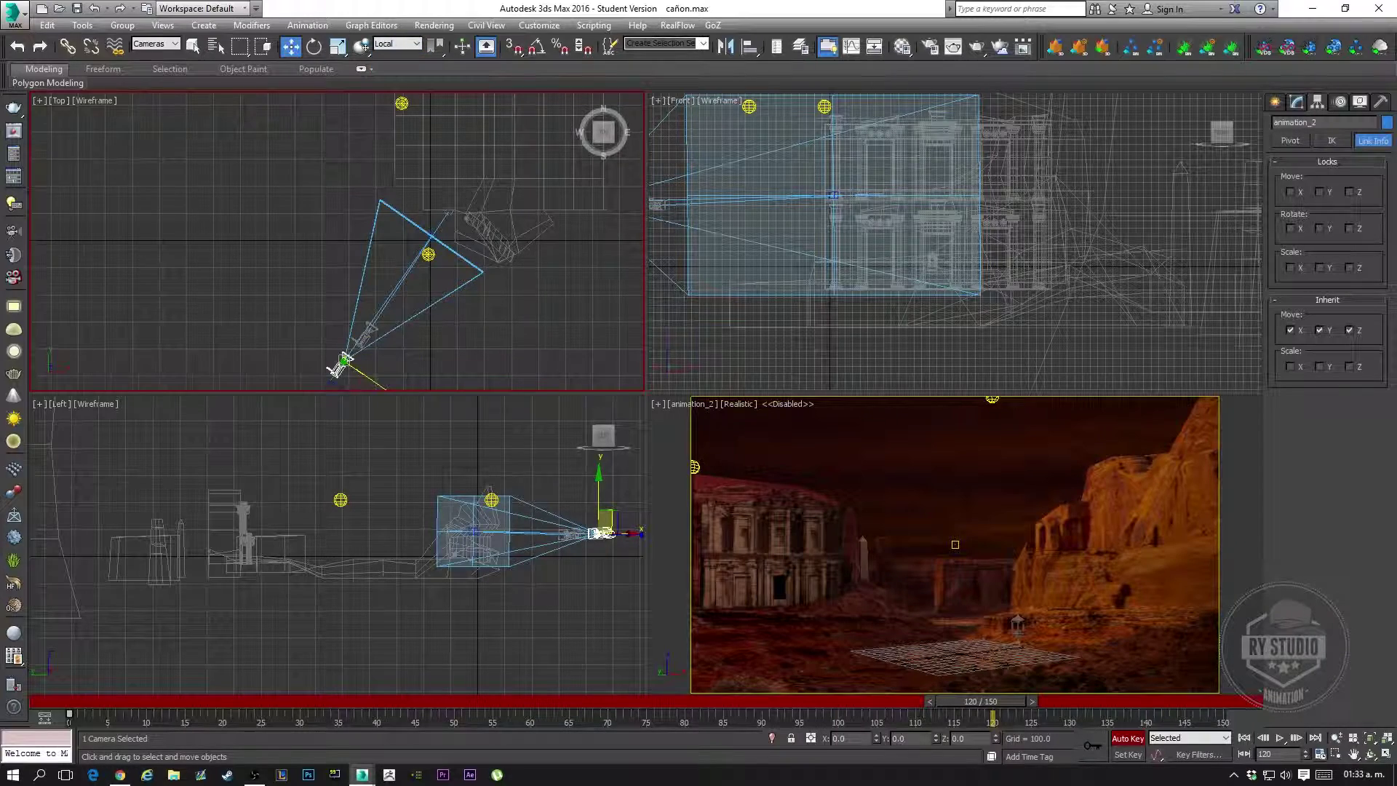
# Dolly the camera forward along its local axis, check framing, undo and reselect it
pyautogui.moveTo(342, 364); pyautogui.dragTo(362, 291, button='middle')
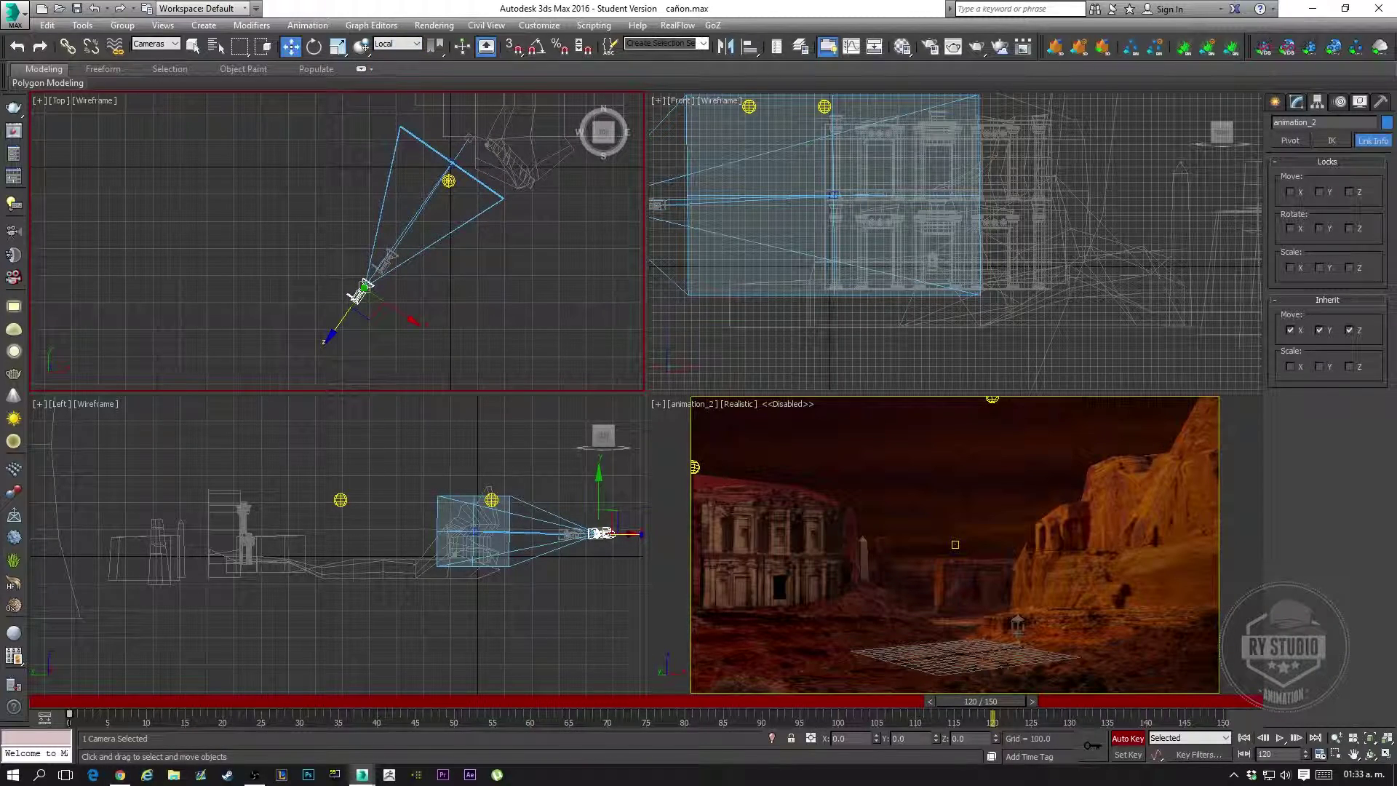
pyautogui.moveTo(357, 294); pyautogui.dragTo(369, 277)
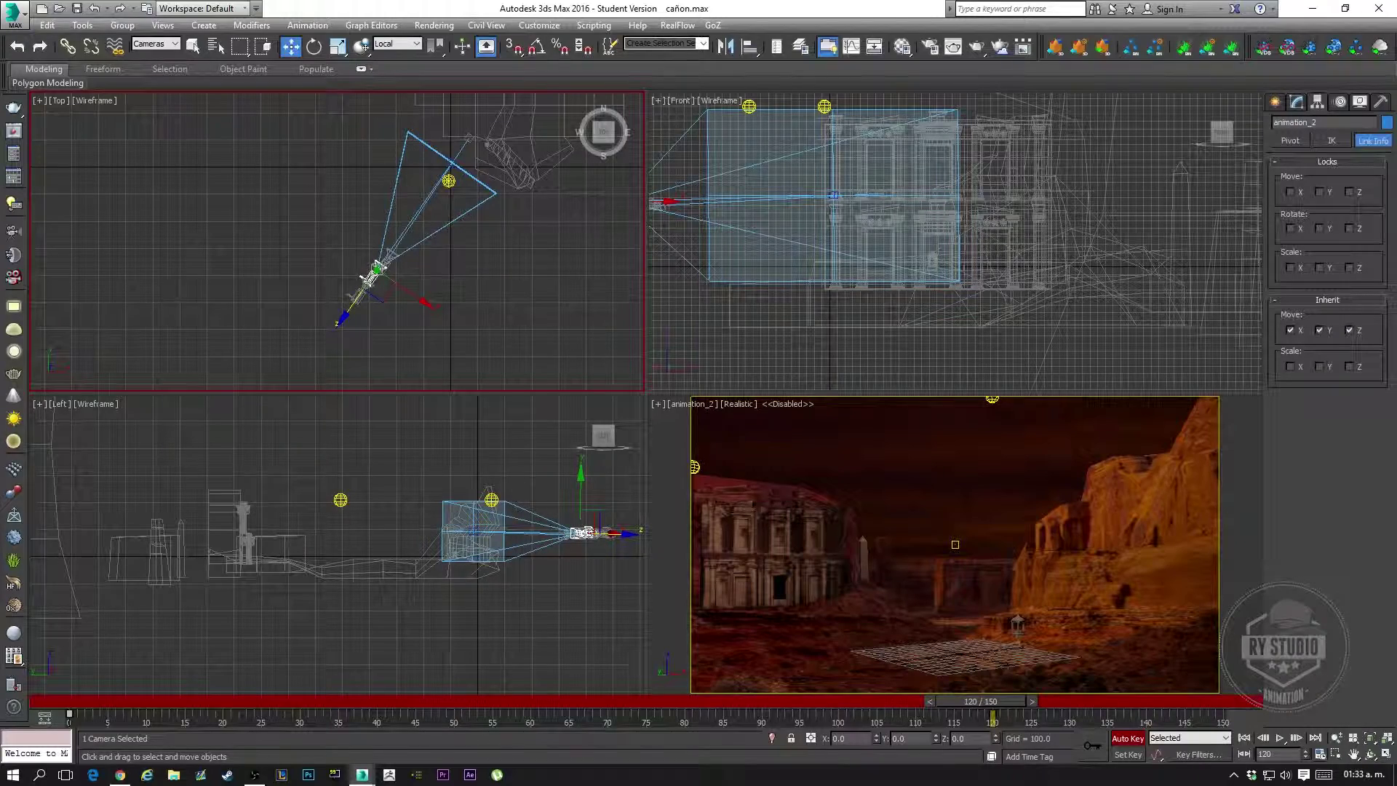
pyautogui.click(1072, 611)
pyautogui.click(379, 269)
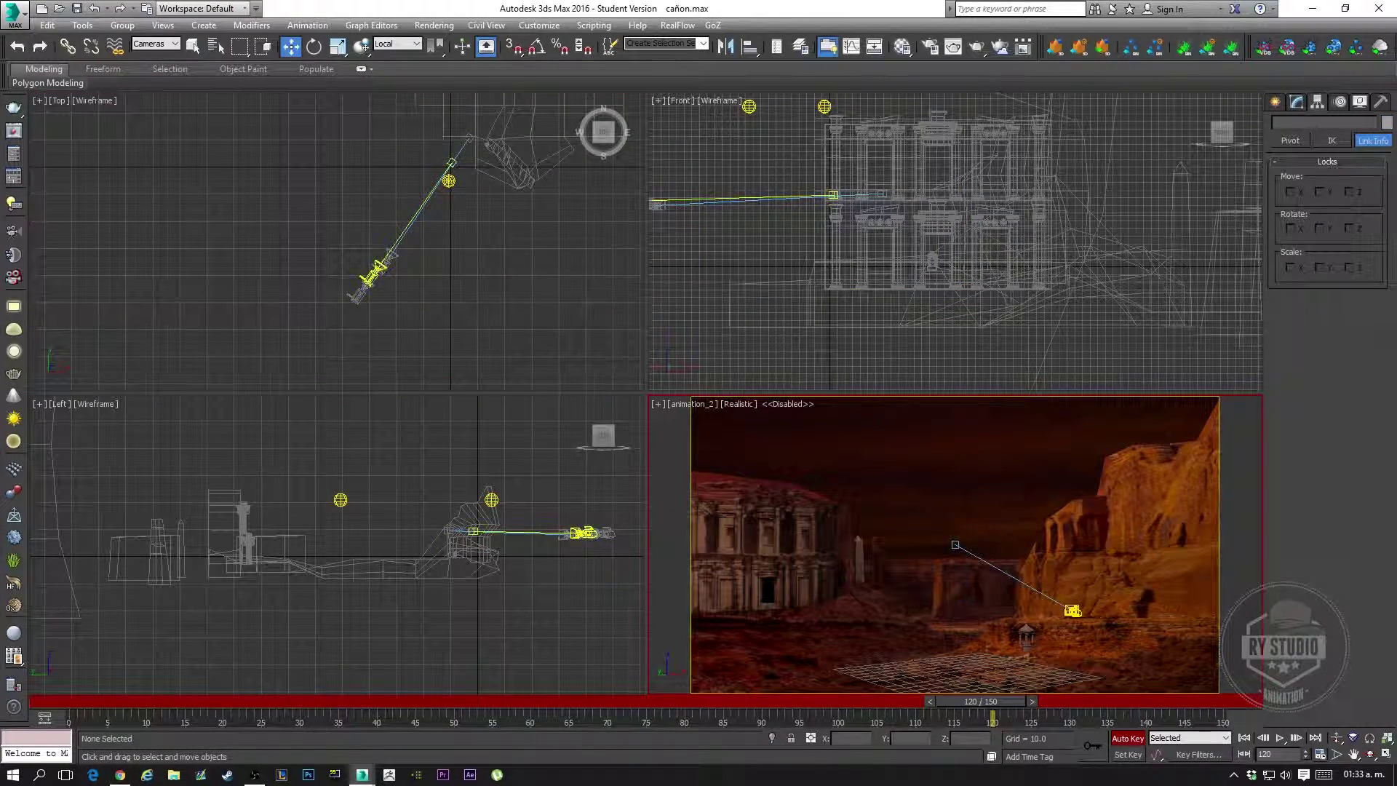
pyautogui.click(378, 270)
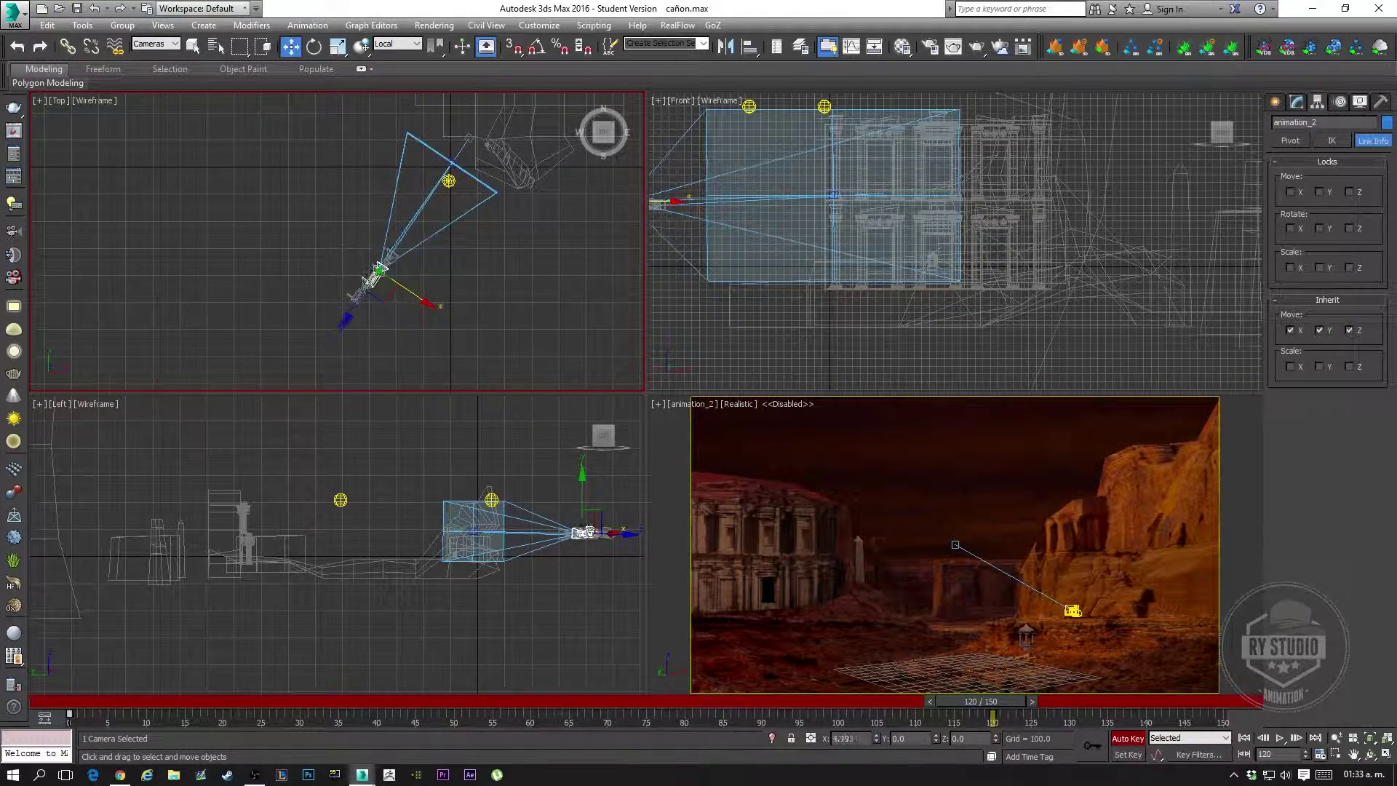
pyautogui.hotkey('ctrl', 'z')
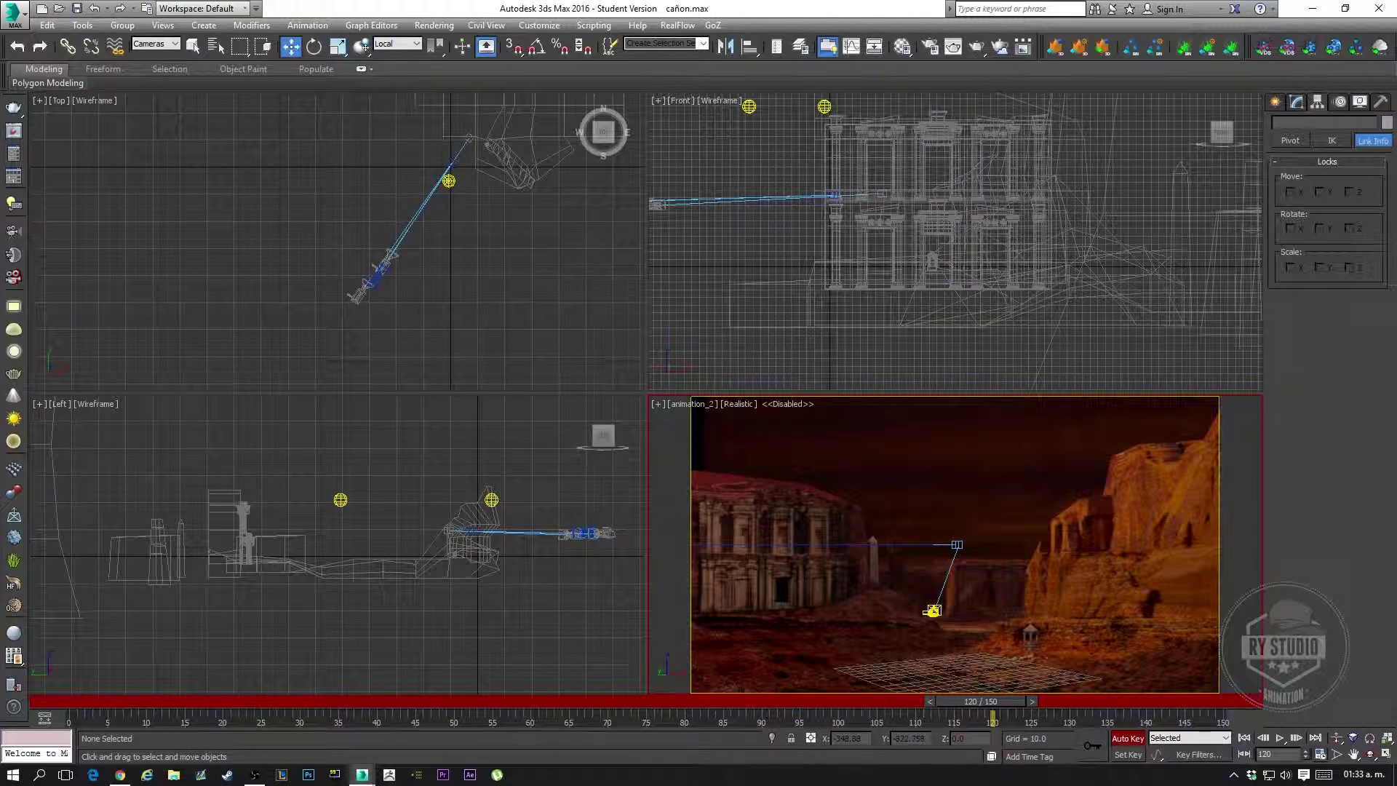
pyautogui.scroll(3, 335, 240)
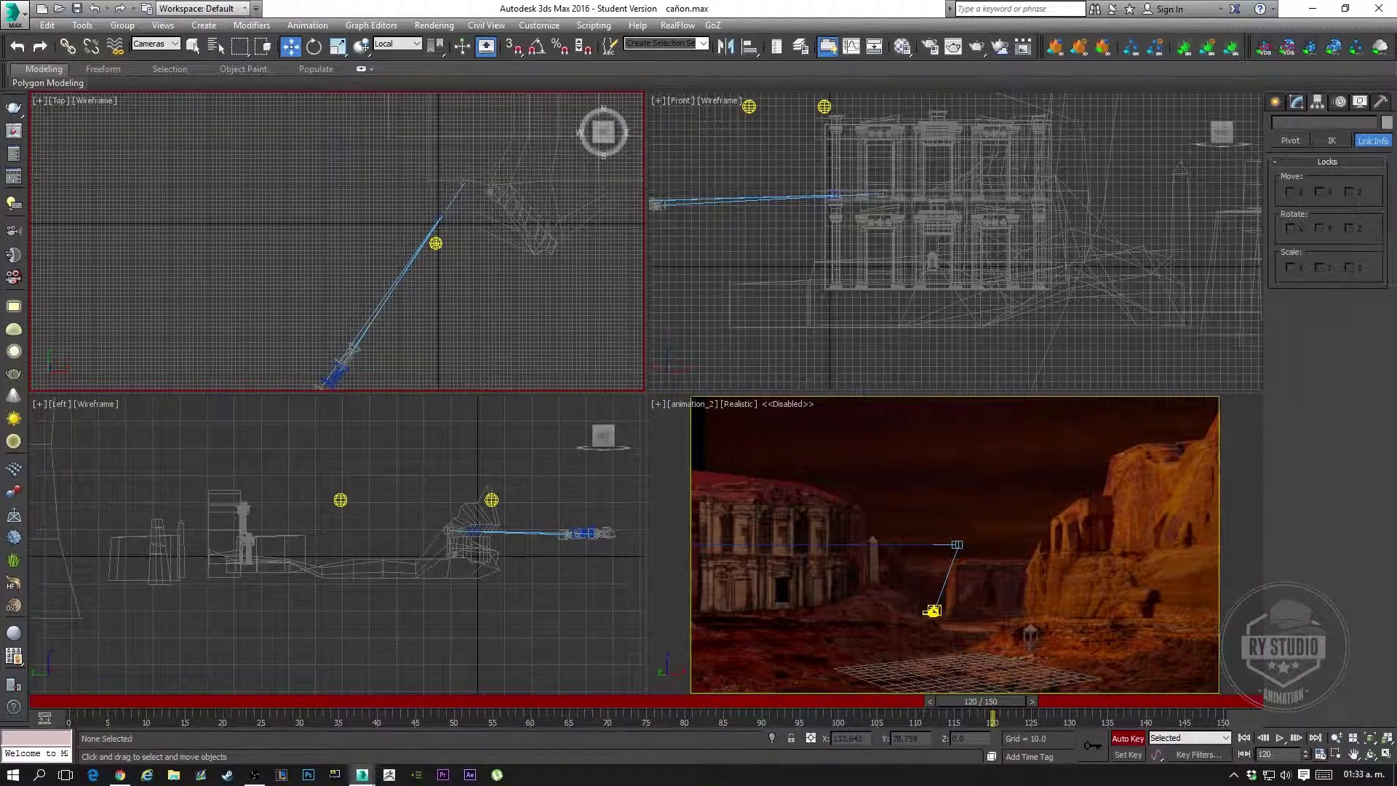
pyautogui.click(335, 373)
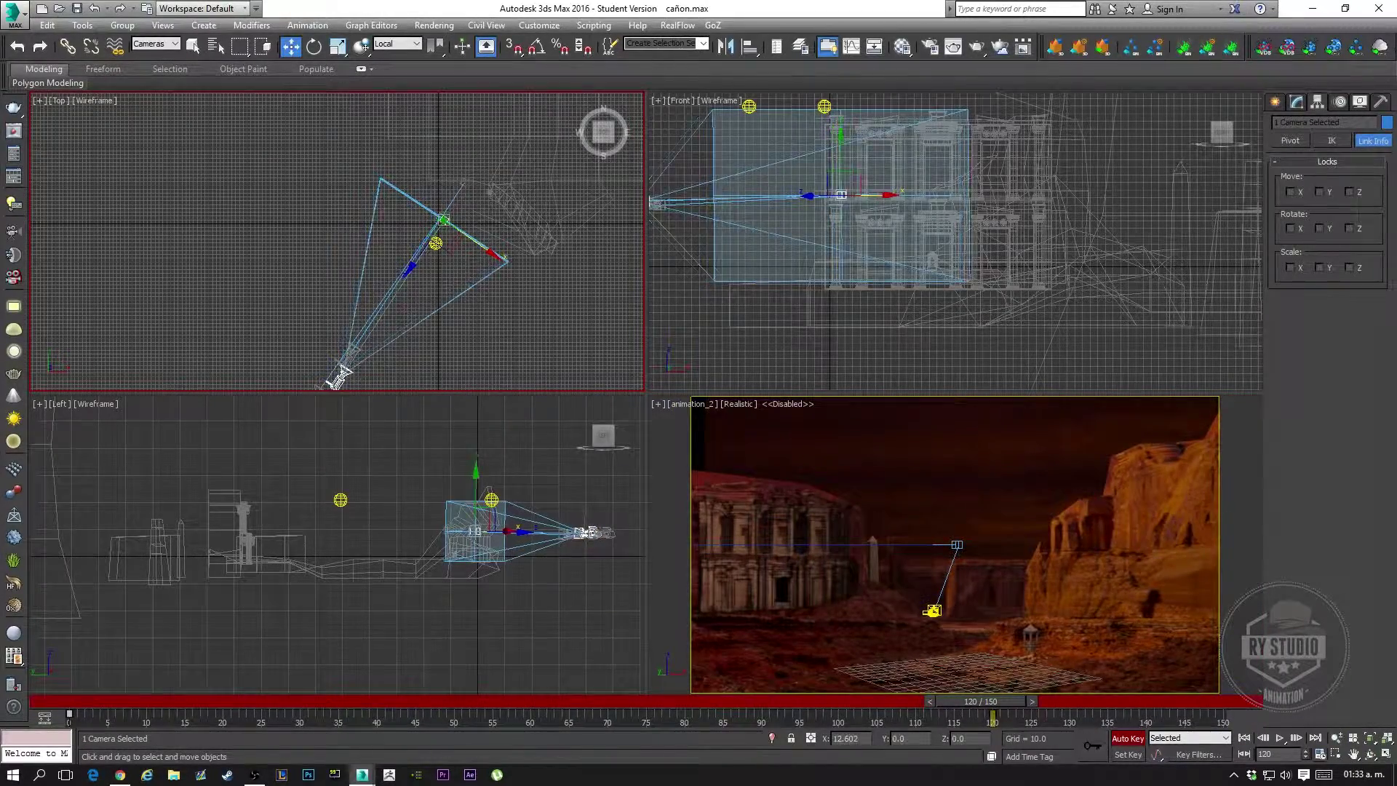
# Nudge the animation_2 camera at frame 120 to reframe the shot, then return to frame 0
pyautogui.moveTo(334, 373); pyautogui.dragTo(354, 380)
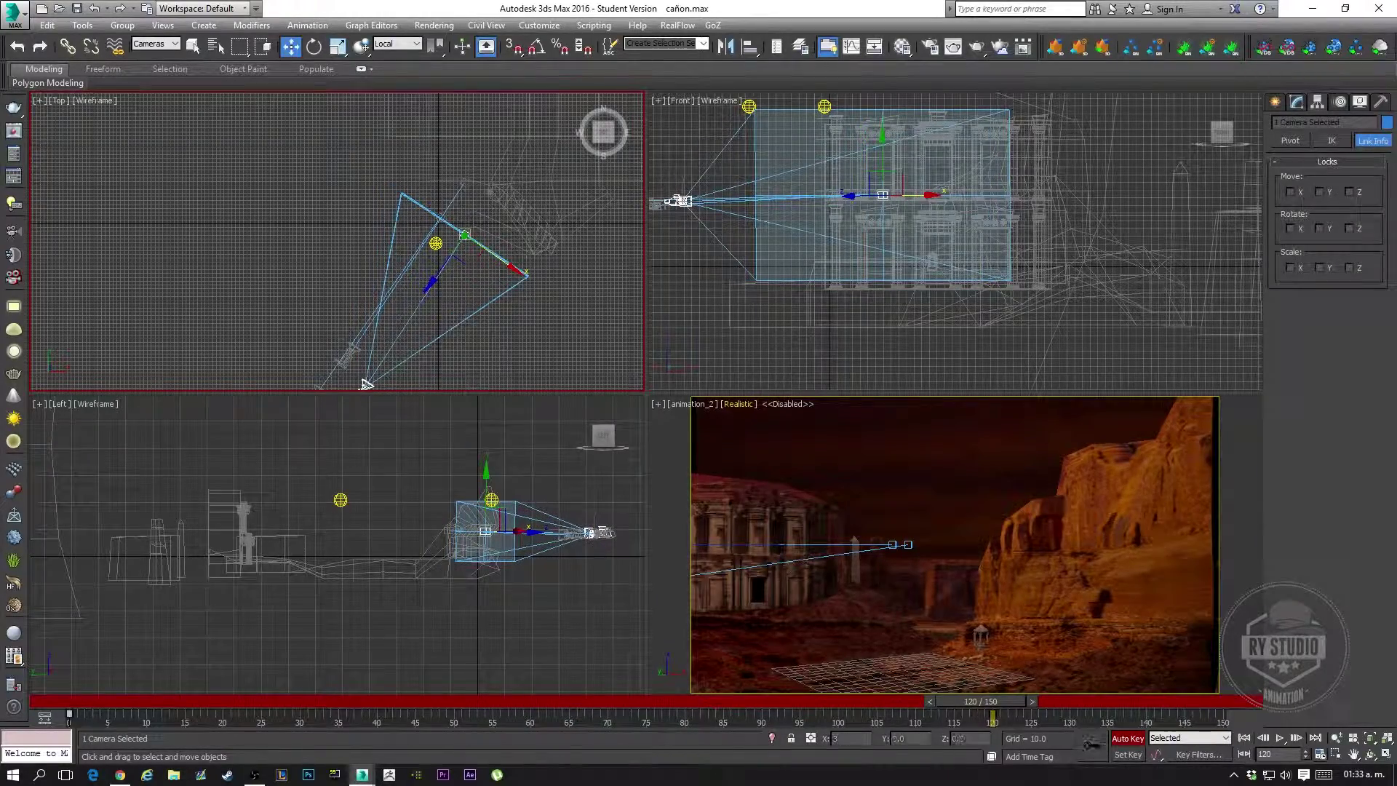
pyautogui.click(945, 473)
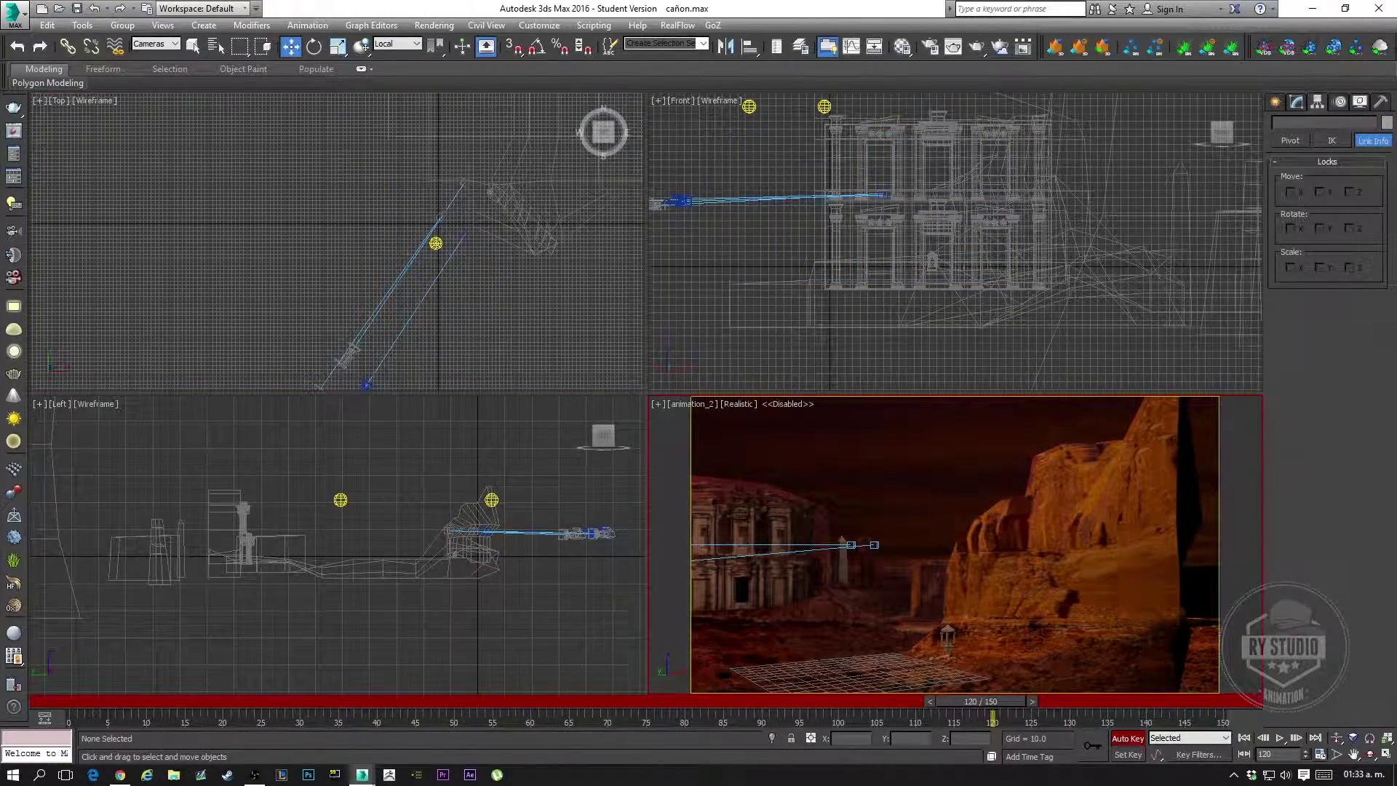
pyautogui.click(366, 383)
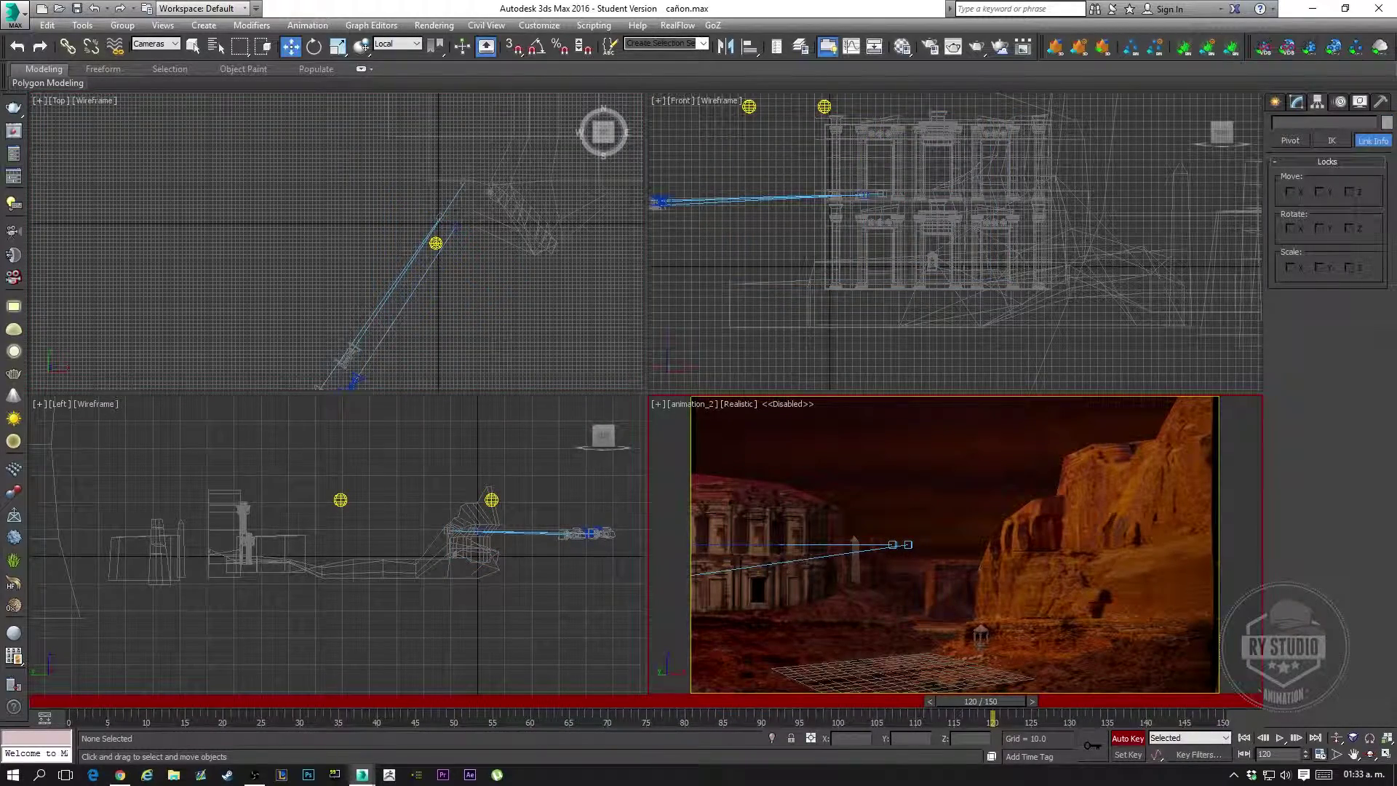
pyautogui.scroll(-3, 491, 168)
pyautogui.click(393, 318)
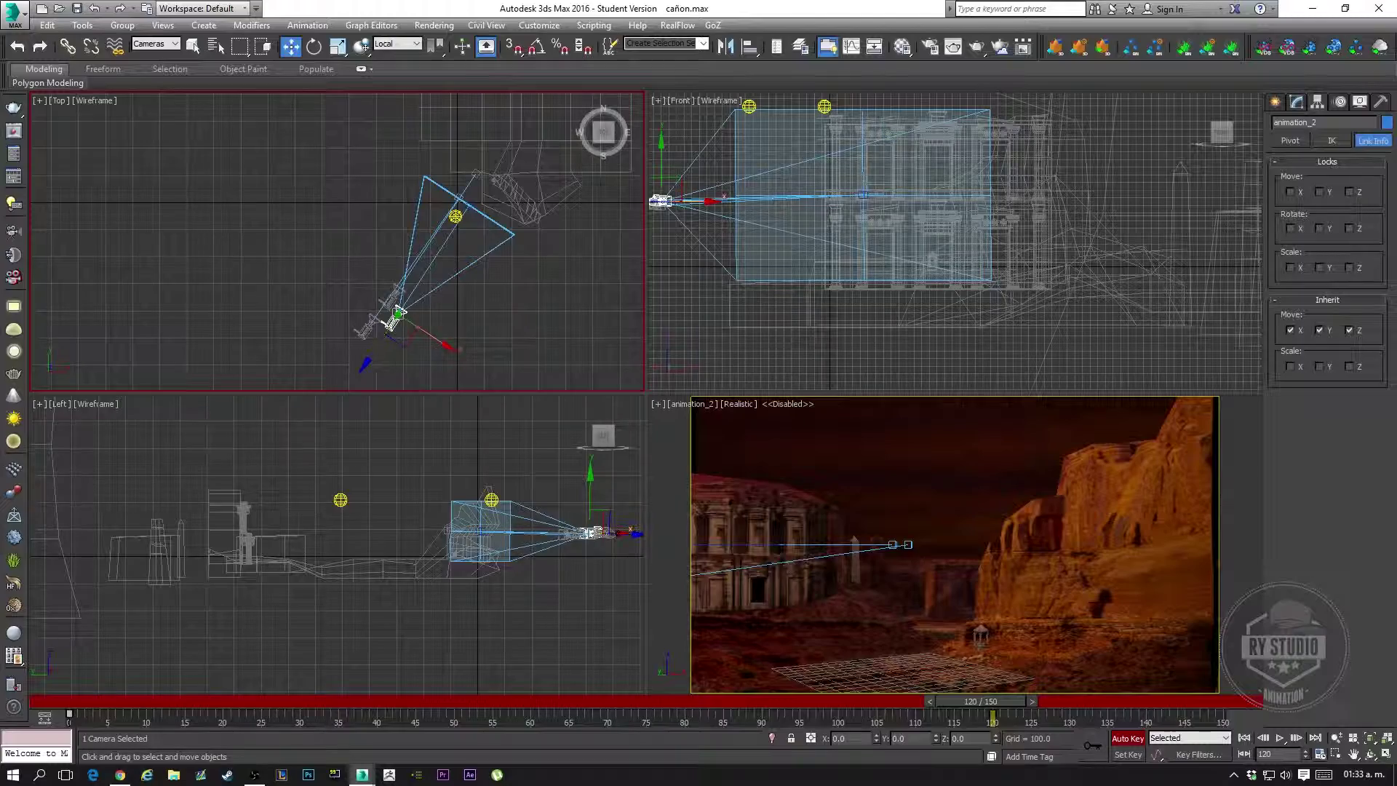
pyautogui.moveTo(399, 312); pyautogui.dragTo(403, 307)
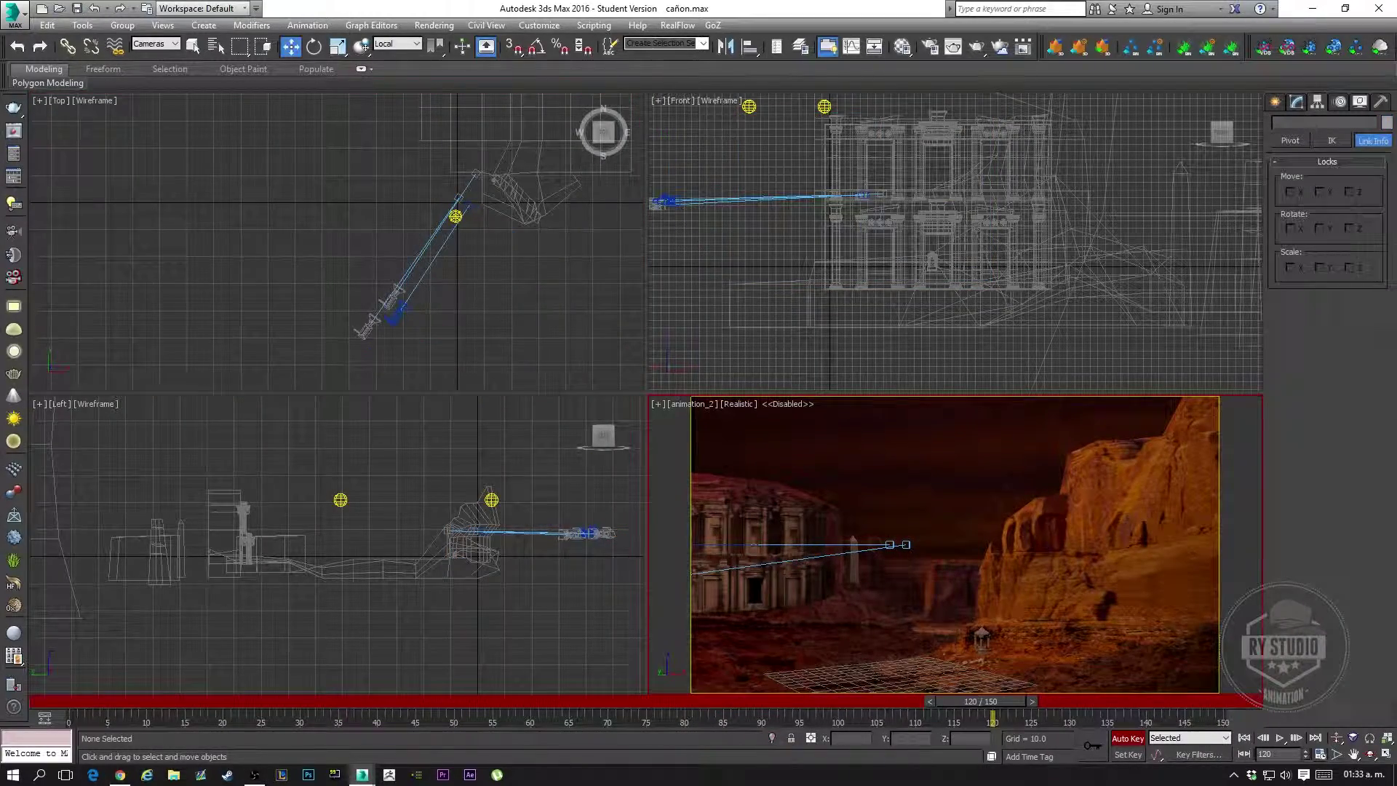
pyautogui.moveTo(981, 701)
pyautogui.mouseDown()
pyautogui.moveTo(86, 700)
pyautogui.moveTo(1133, 701)
pyautogui.moveTo(86, 700)
pyautogui.mouseUp()
# Turn off Auto Key, maximize the camera view and scrub the timeline to preview the move
pyautogui.press('w')
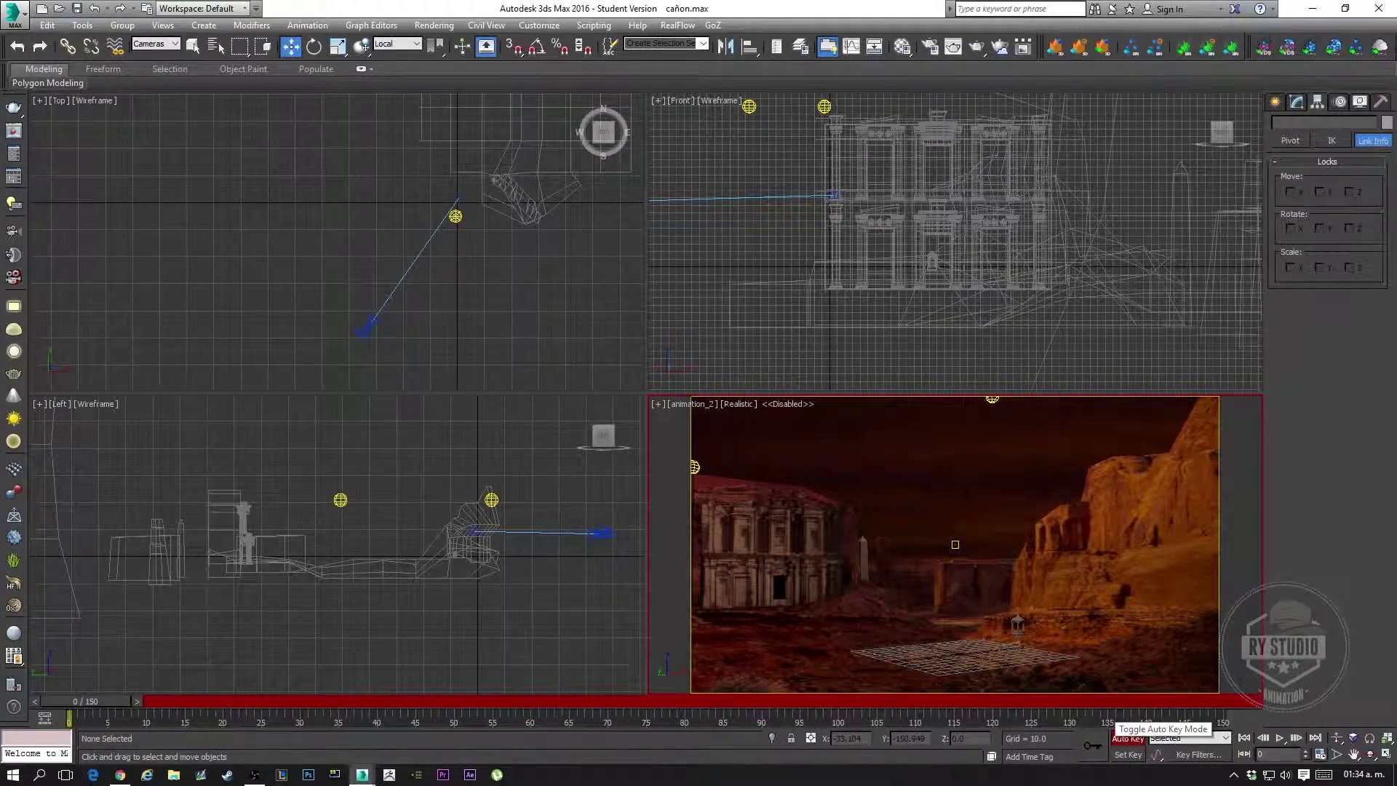
pyautogui.click(1128, 738)
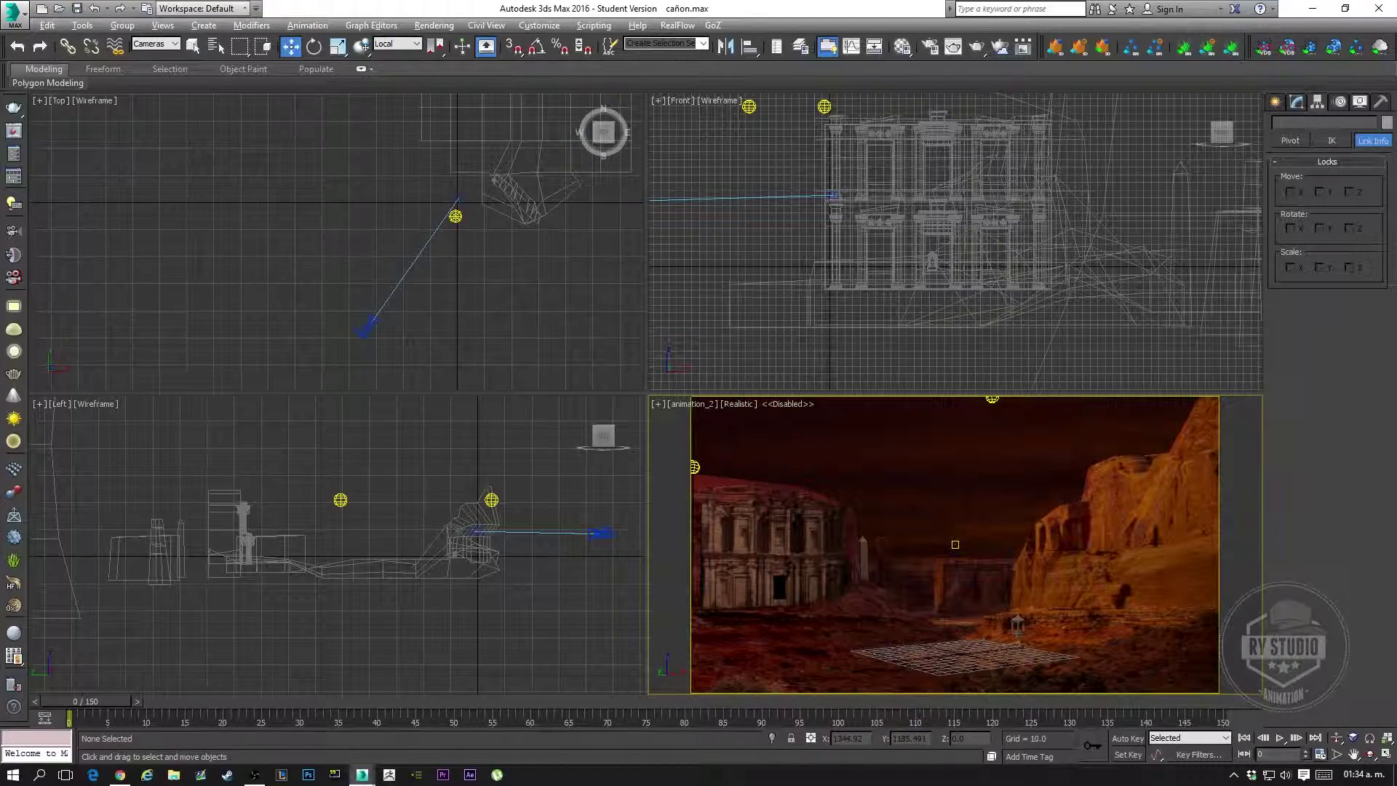
pyautogui.hotkey('alt', 'w')
pyautogui.moveTo(86, 700)
pyautogui.mouseDown()
pyautogui.moveTo(536, 700)
pyautogui.moveTo(238, 701)
pyautogui.mouseUp()
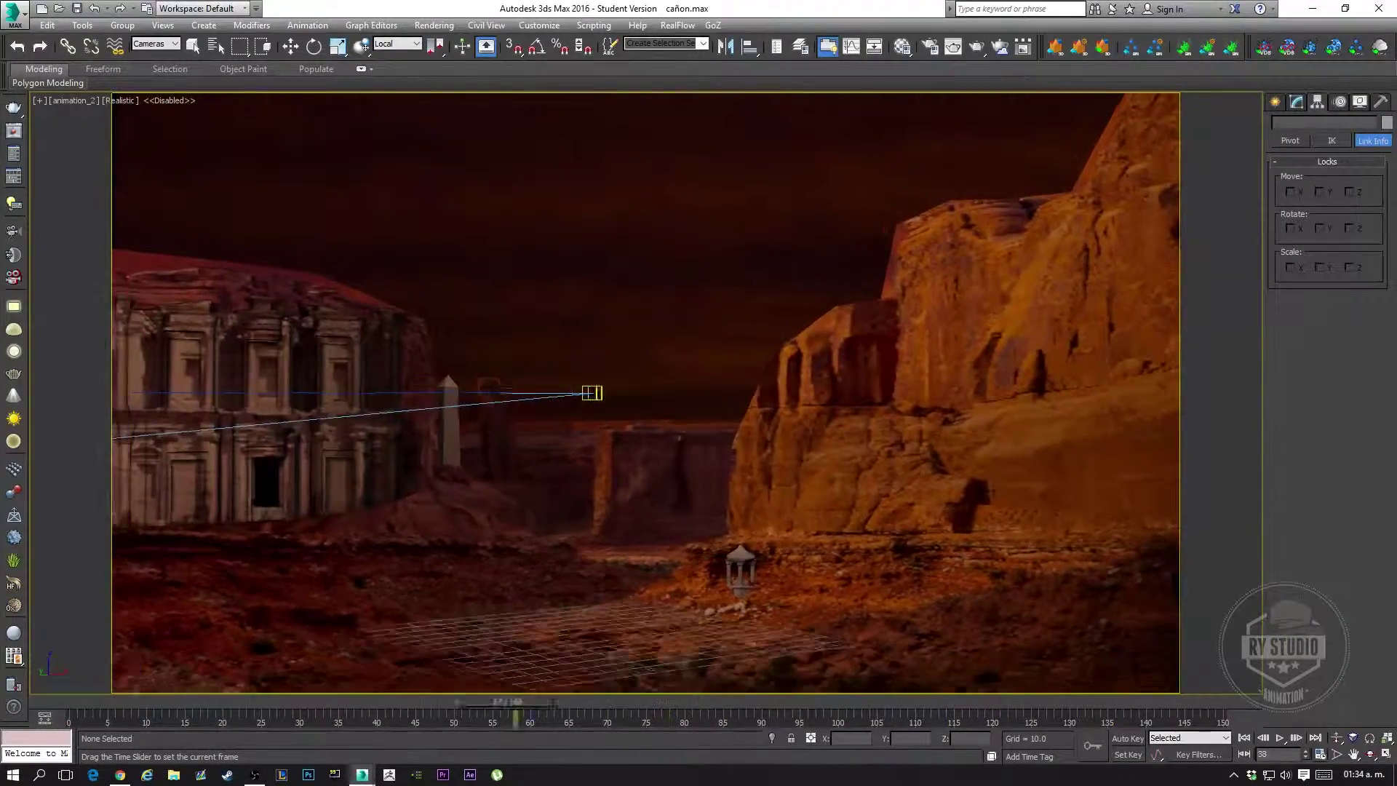
pyautogui.moveTo(239, 700); pyautogui.dragTo(86, 700)
pyautogui.press('w')
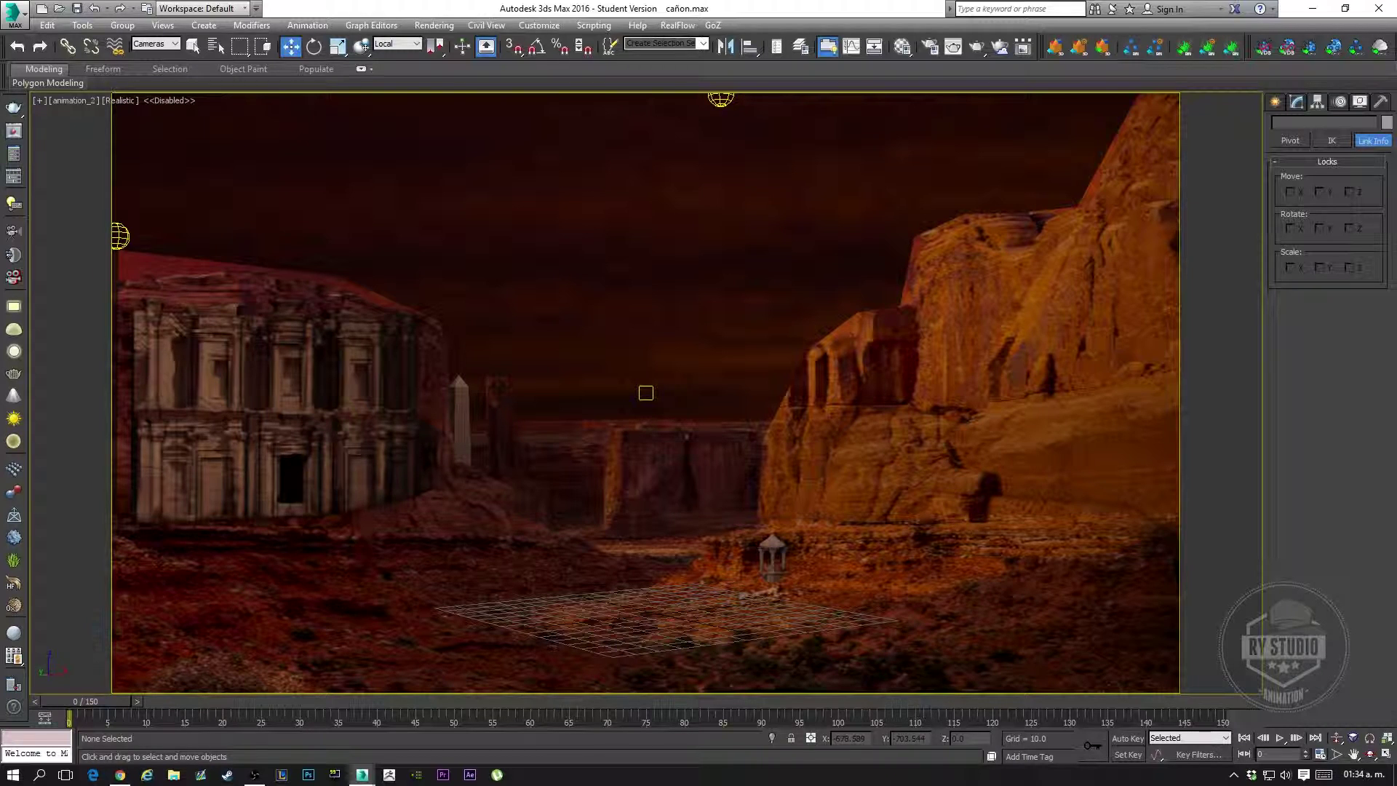
pyautogui.click(1274, 101)
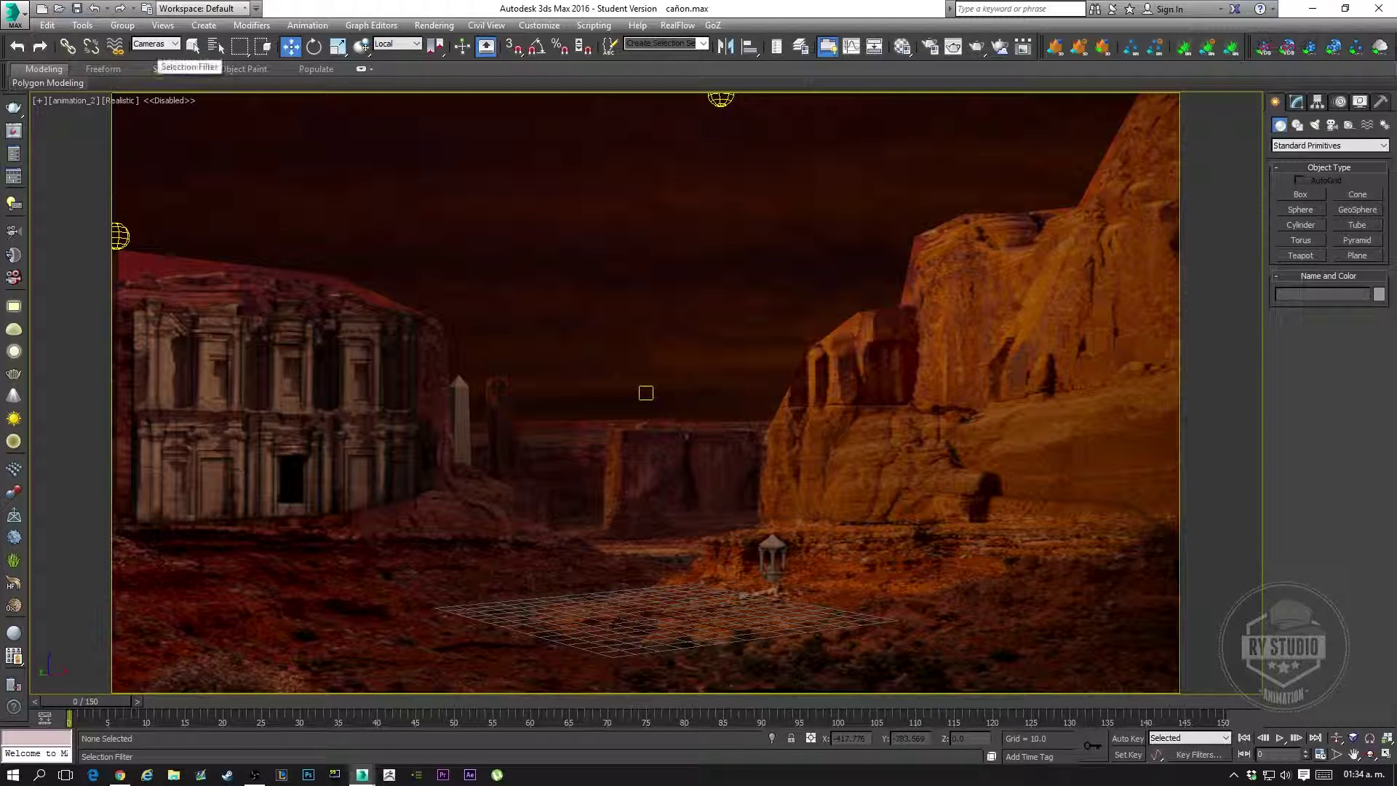
# Set the selection filter to All and reference coordinates to View, then pick the facade plane and obelisk
pyautogui.click(174, 44)
pyautogui.click(138, 57)
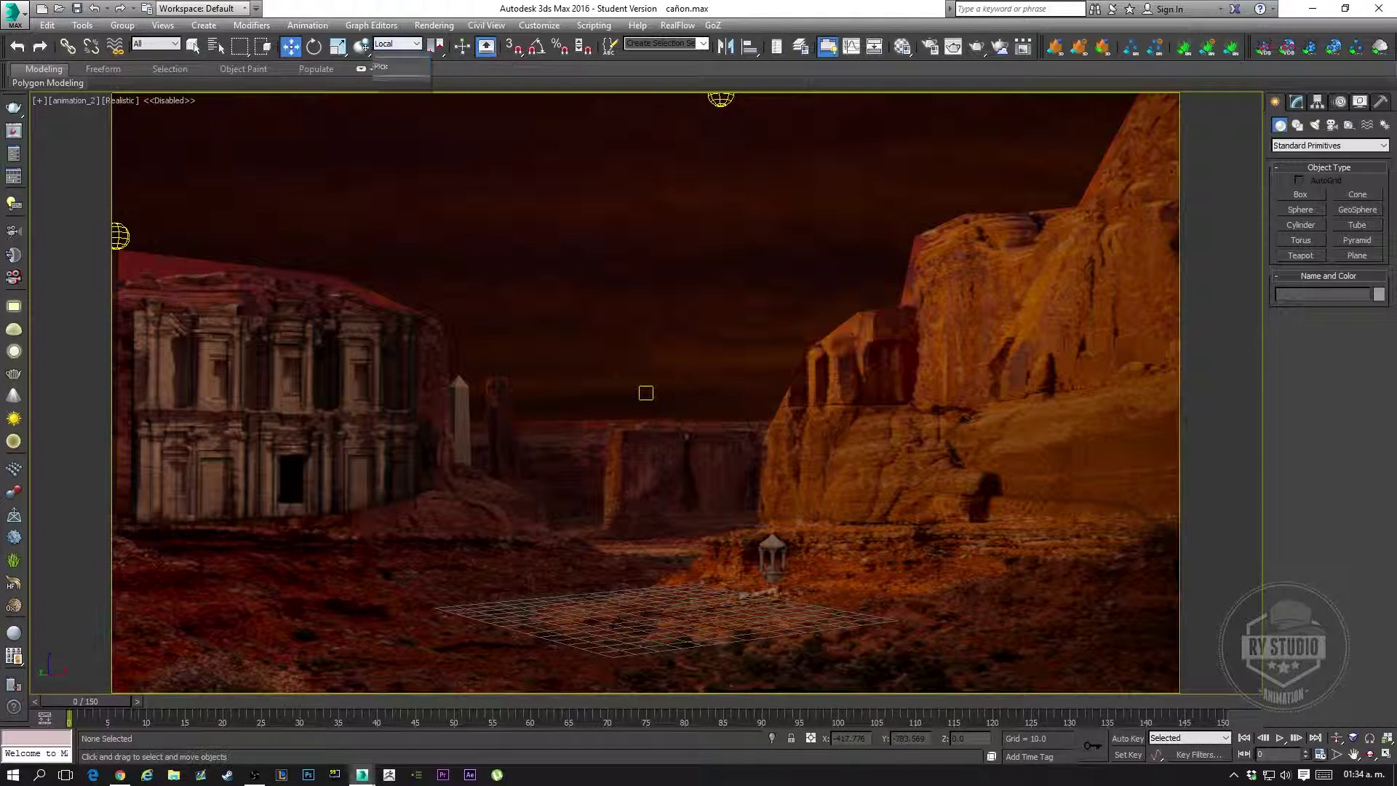
pyautogui.click(396, 44)
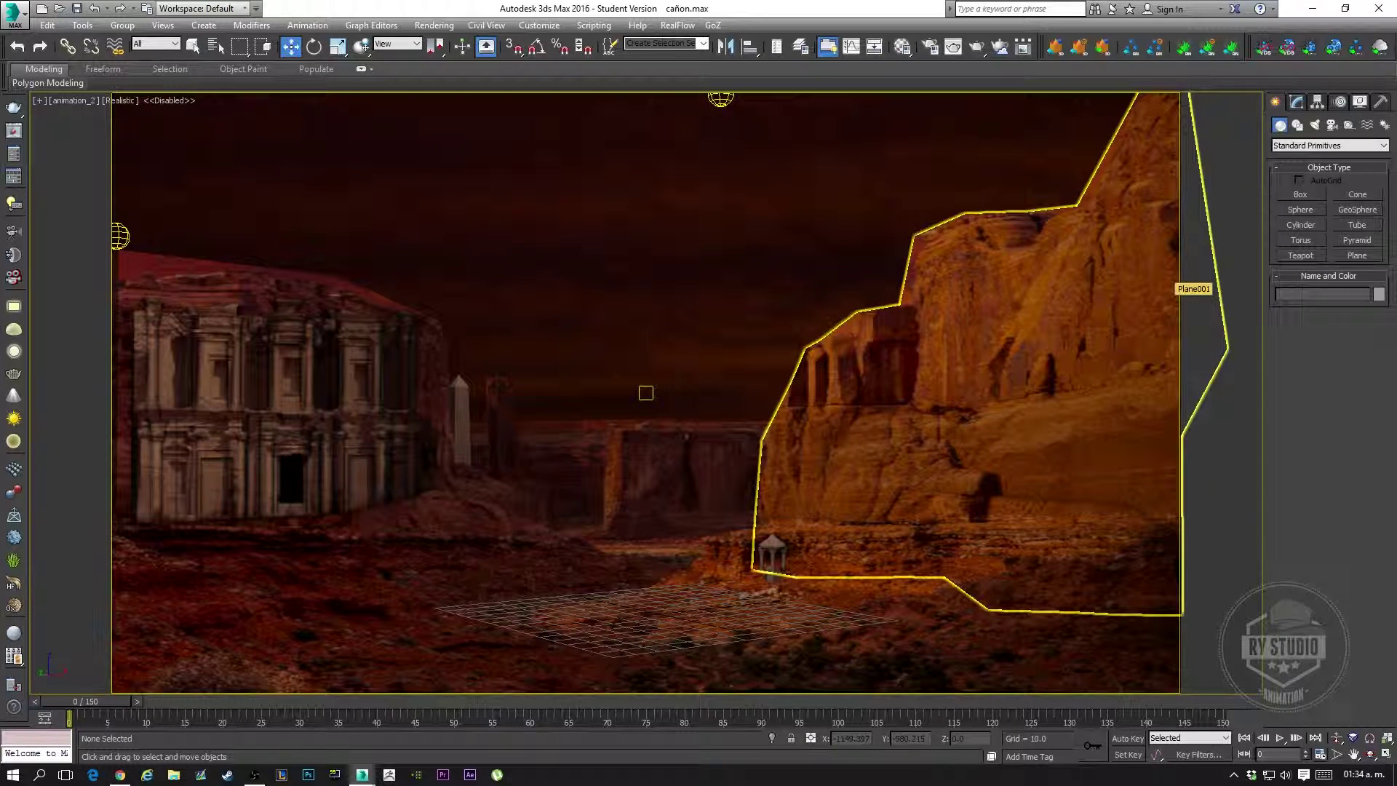
pyautogui.click(276, 407)
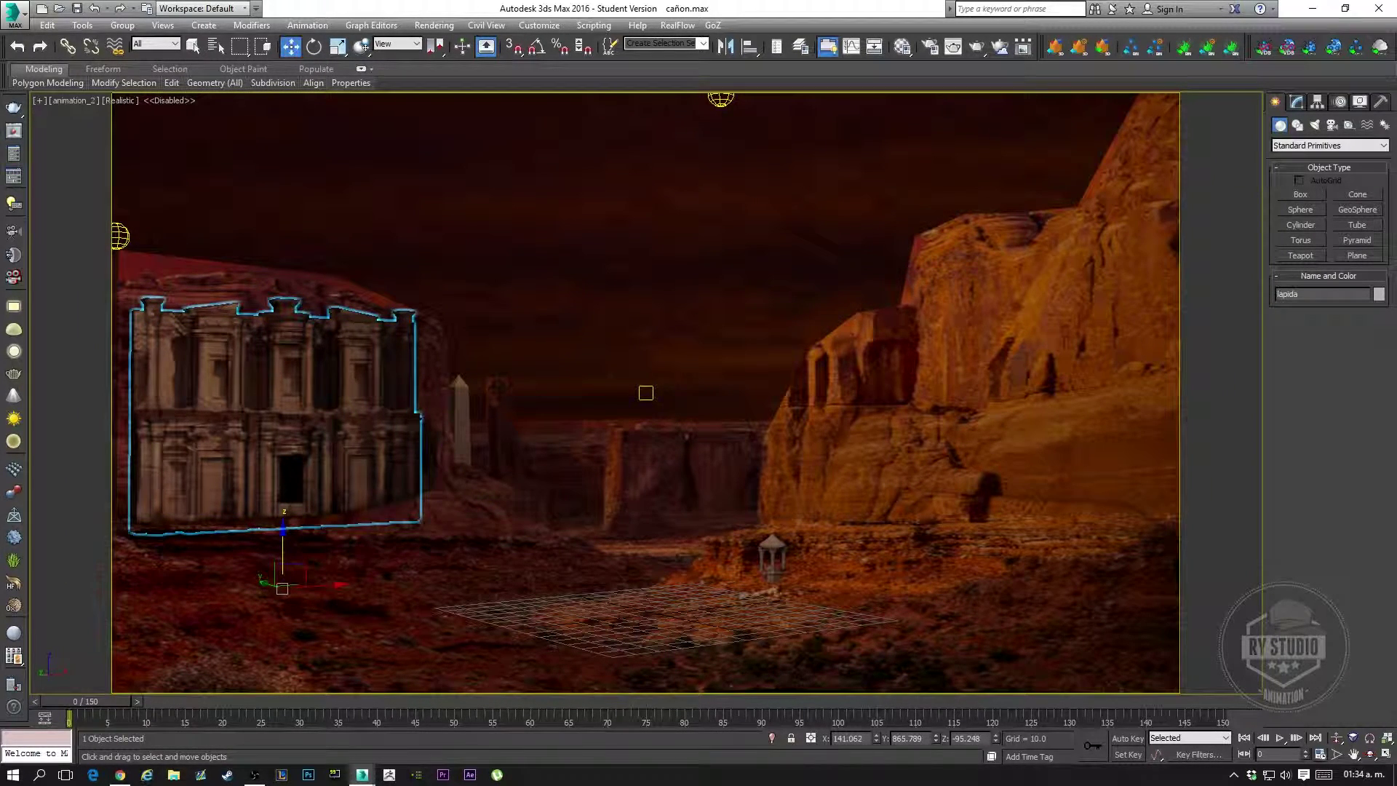
pyautogui.click(459, 455)
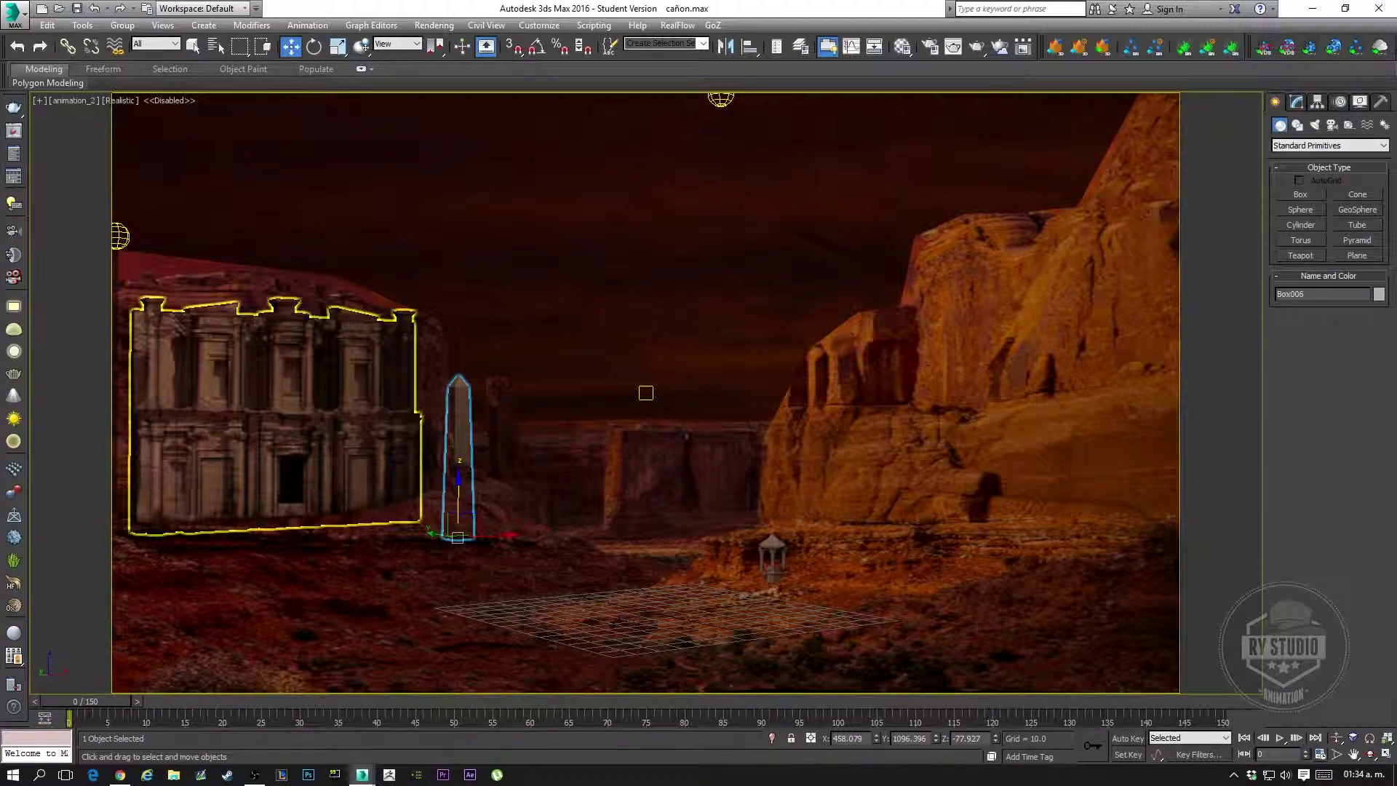
pyautogui.click(276, 407)
# Show edged faces with F4 and start drawing a new box base on the ground near the fountain
pyautogui.press('F4')
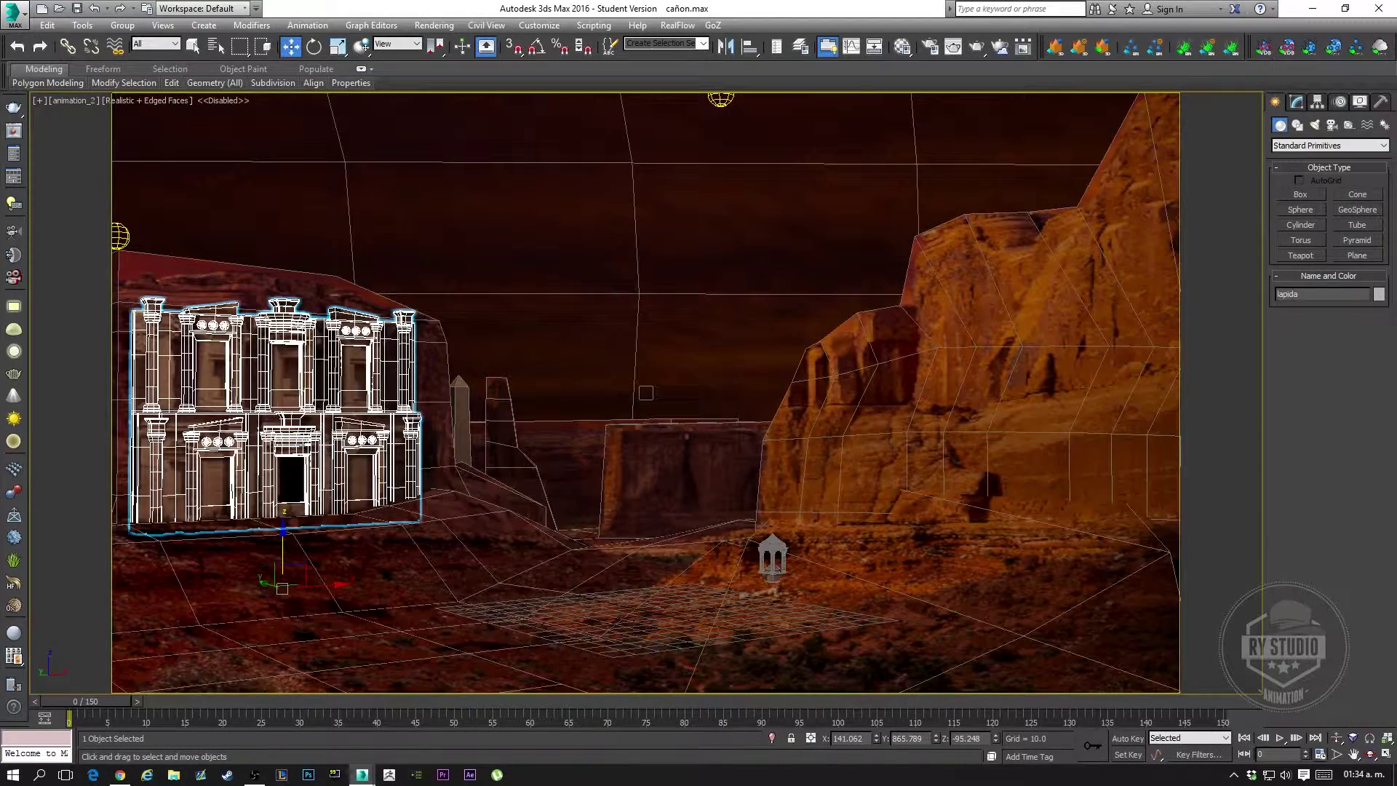
pyautogui.click(458, 459)
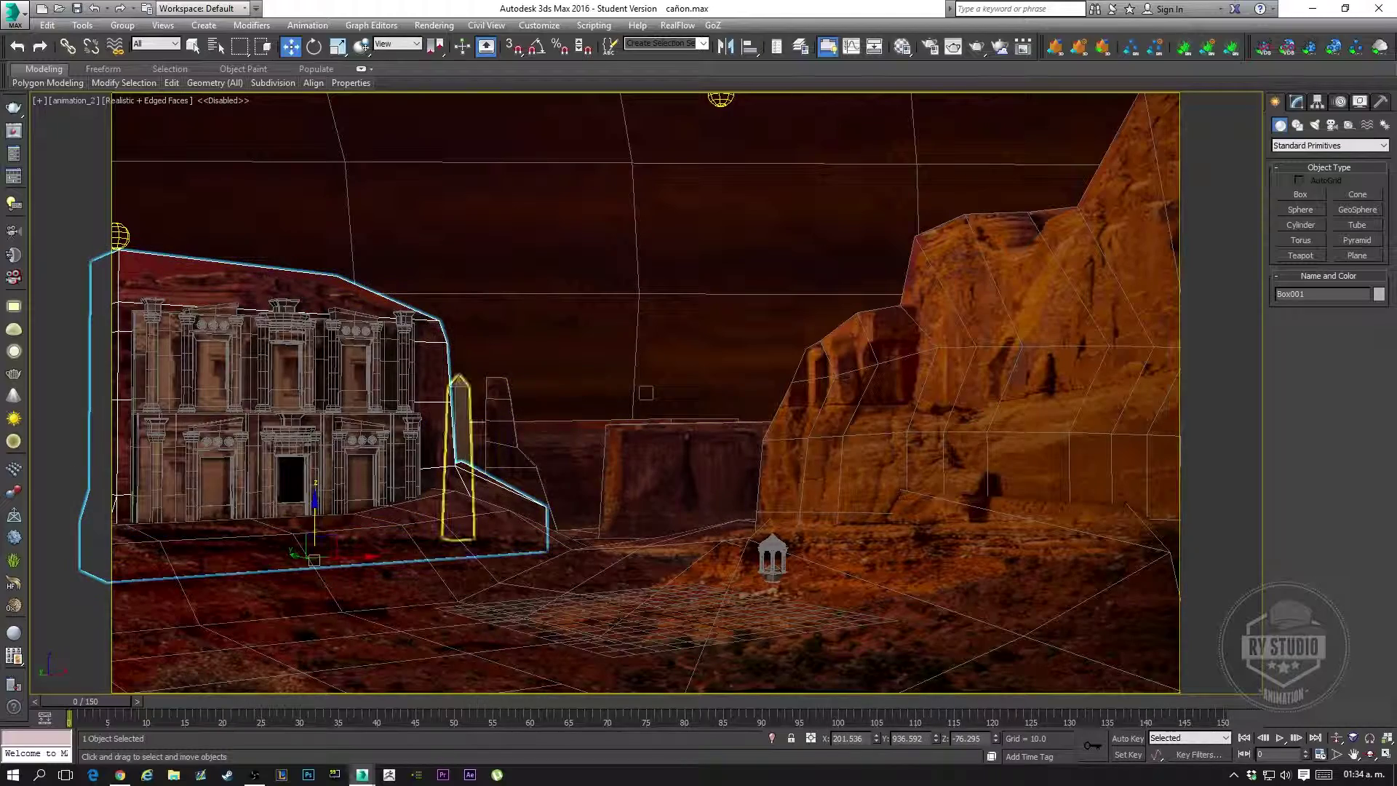
pyautogui.click(773, 561)
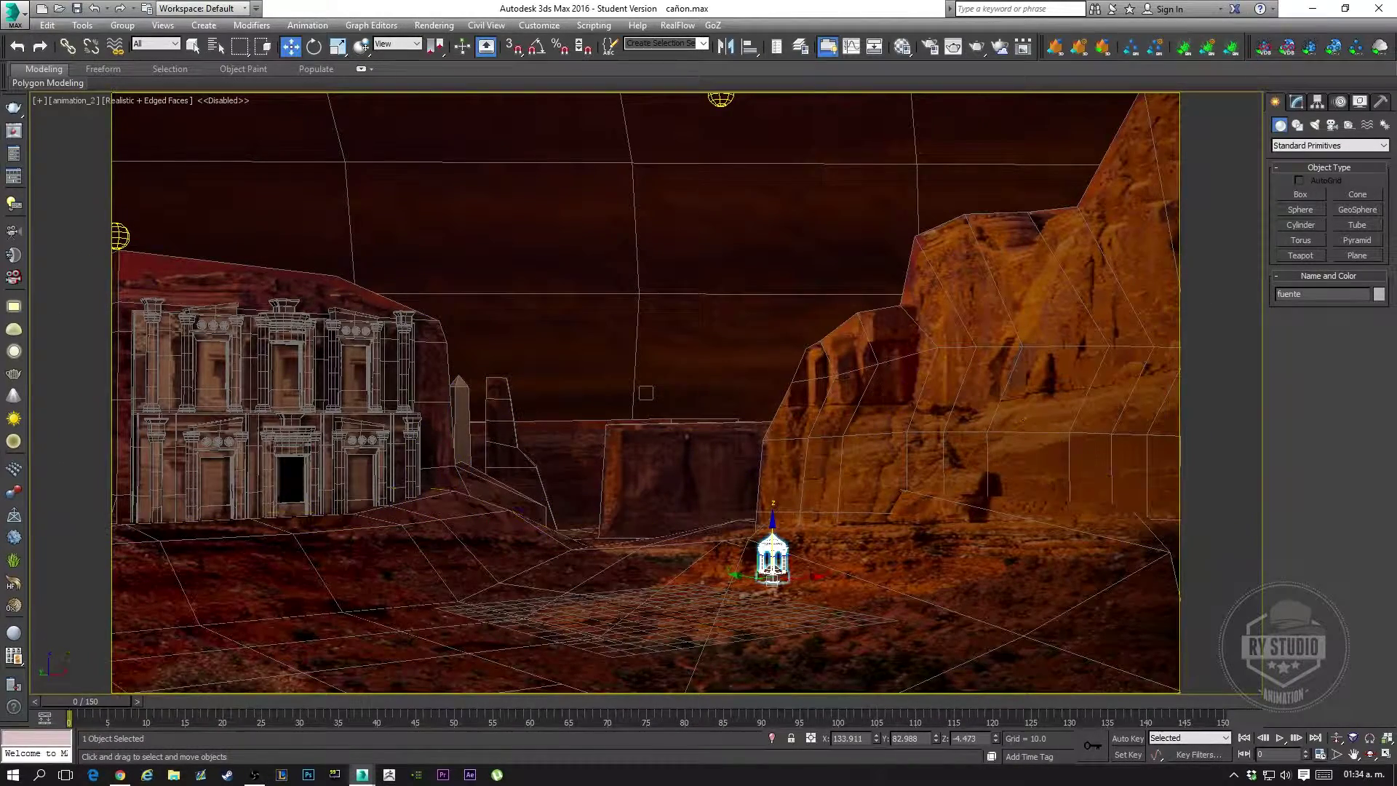
pyautogui.click(1300, 195)
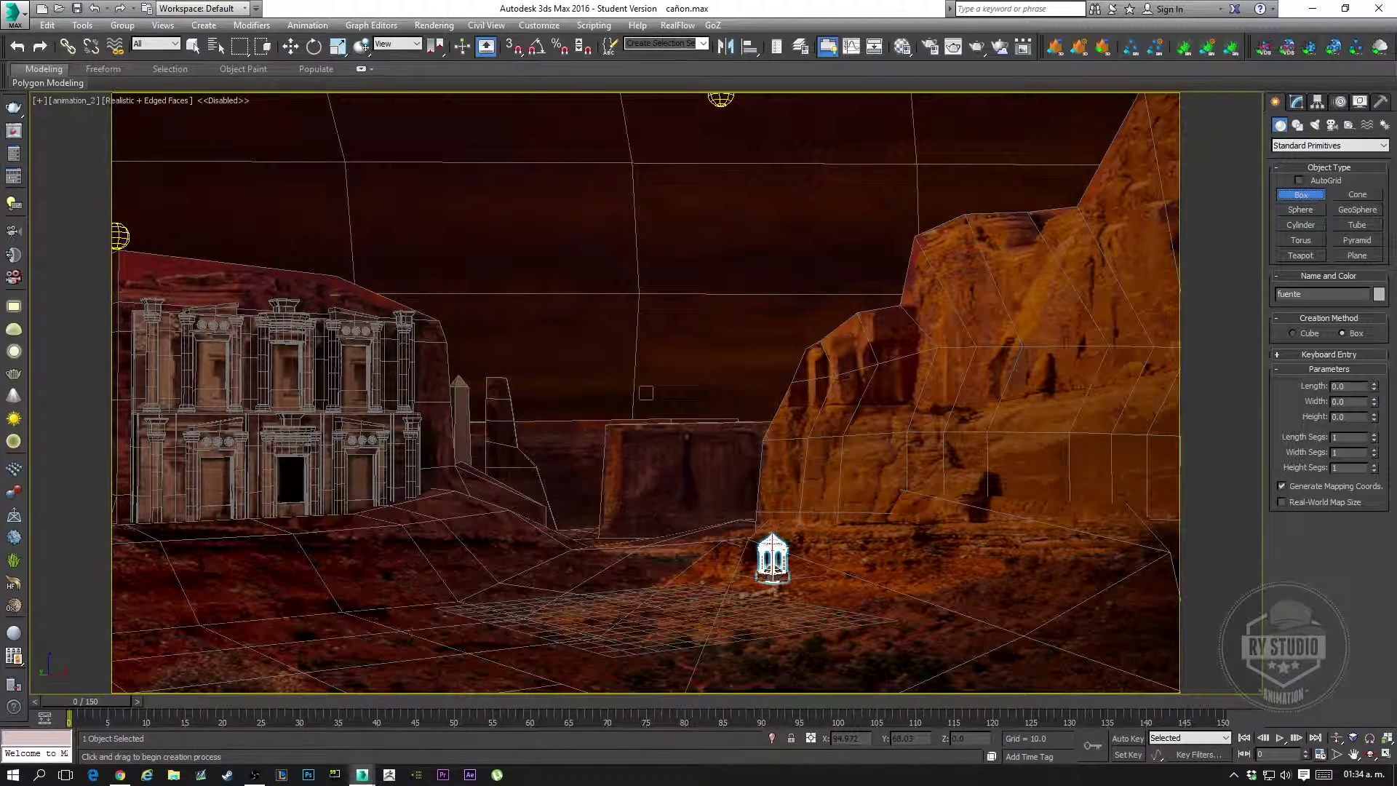
pyautogui.moveTo(451, 639); pyautogui.dragTo(538, 644)
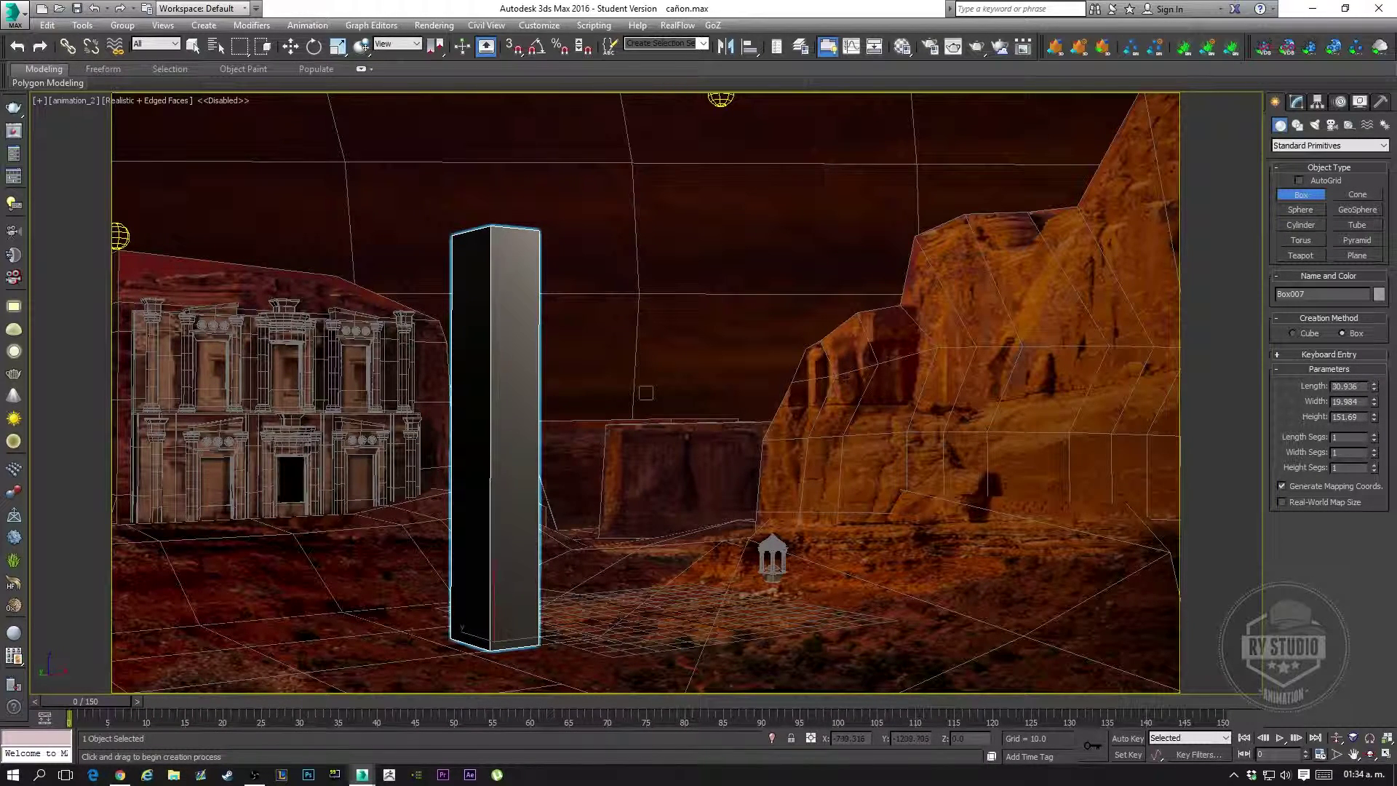
# Convert the new box to an editable poly and select its four top vertices
pyautogui.rightClick(645, 393)
pyautogui.rightClick(646, 291)
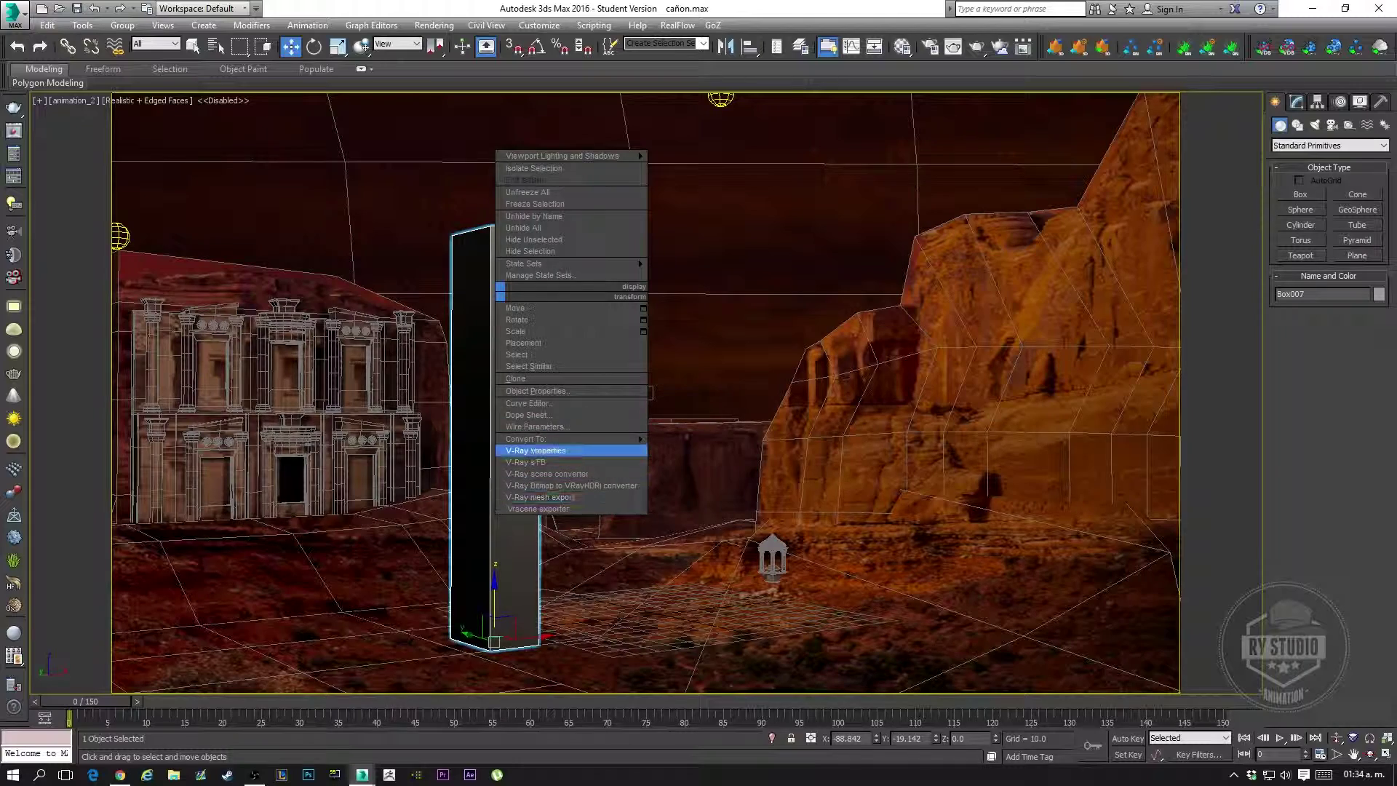
pyautogui.click(699, 451)
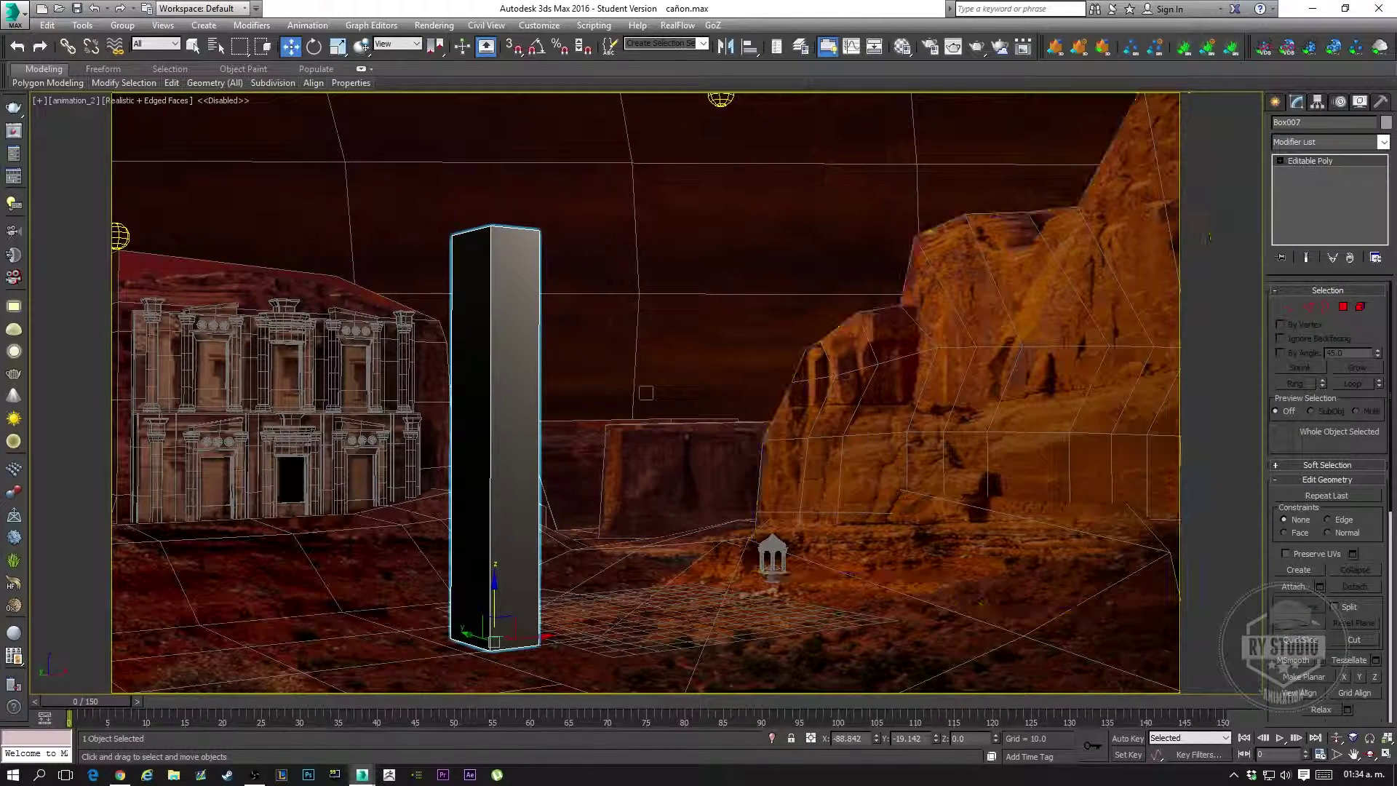
pyautogui.press('1')
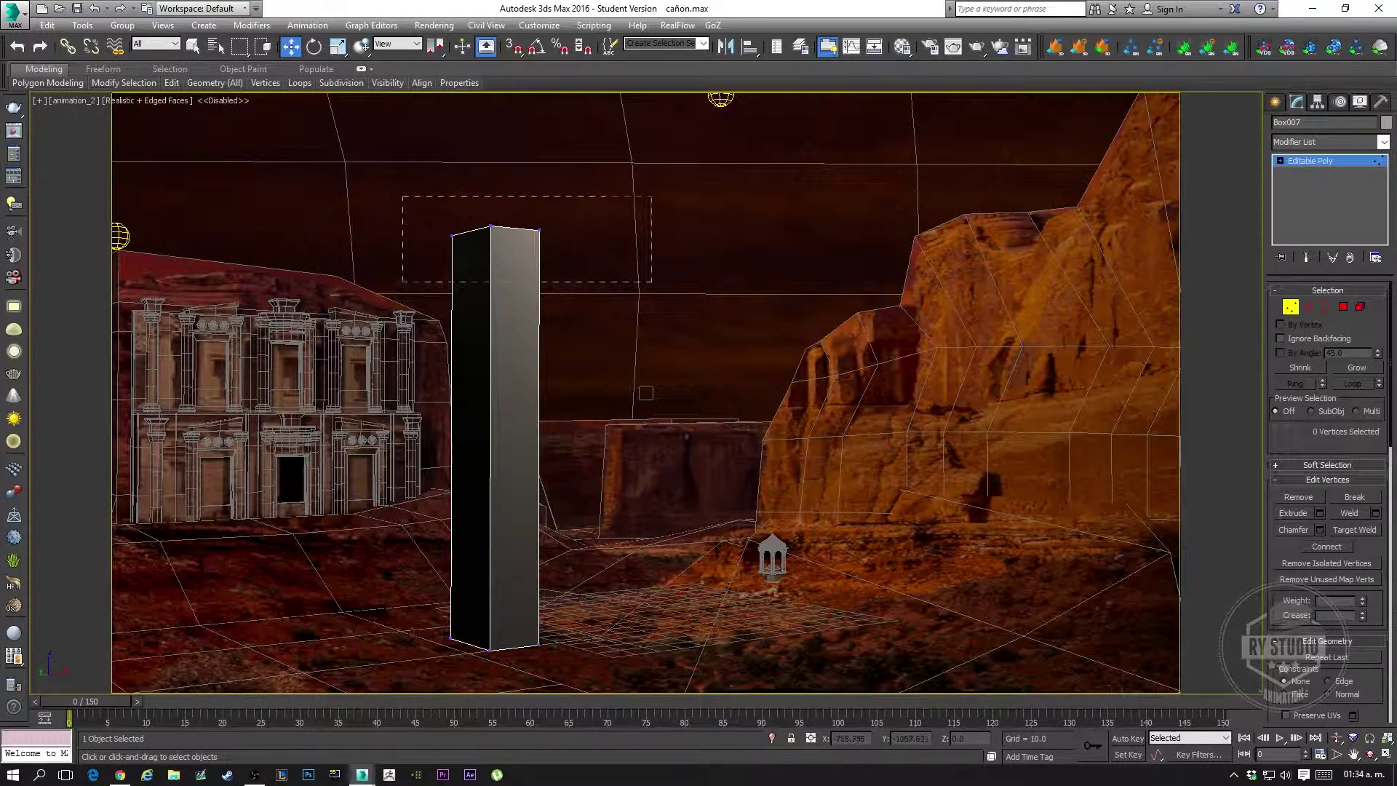
pyautogui.moveTo(402, 196); pyautogui.dragTo(651, 281)
# Scale the top vertices to a point, lower the tip, and move the obelisk beside the fountain
pyautogui.press('e')
pyautogui.press('r')
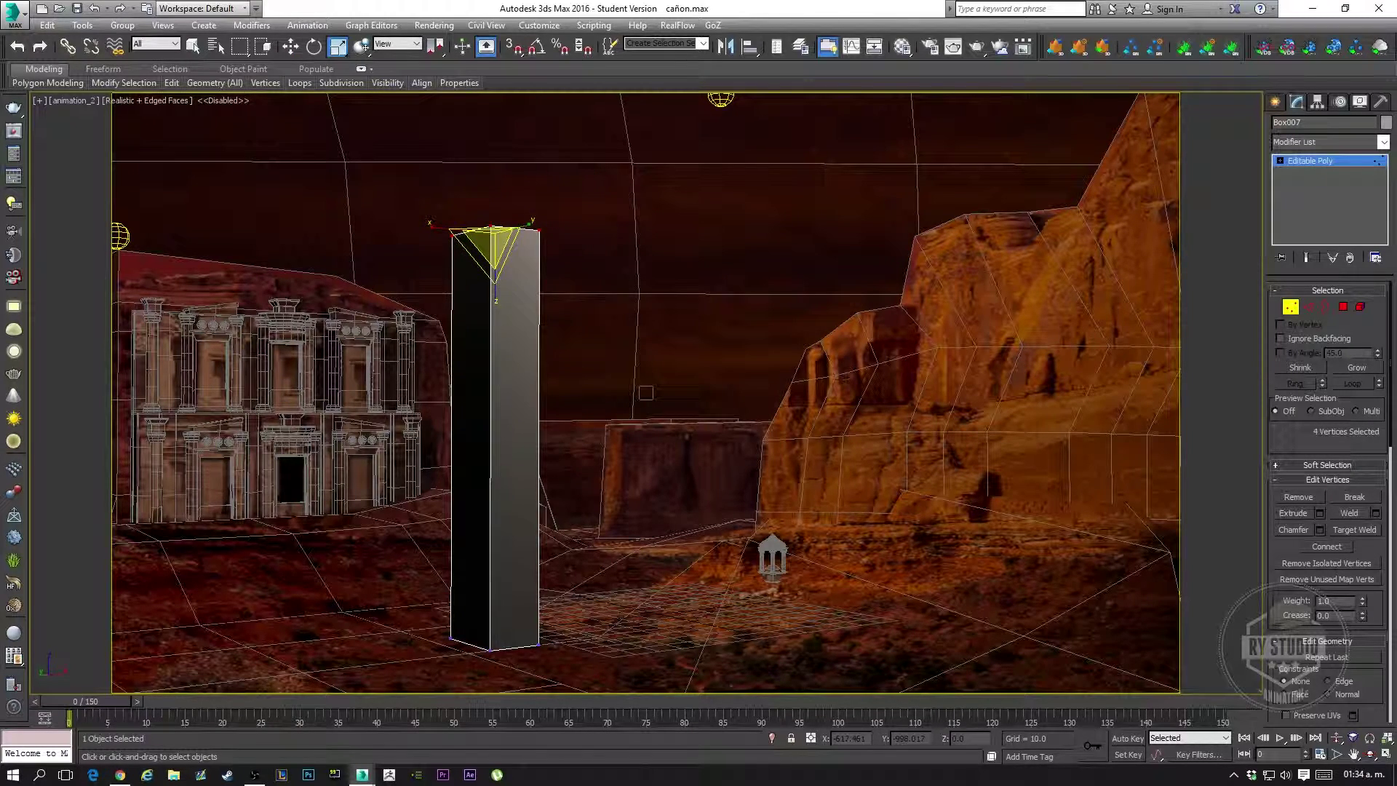
pyautogui.moveTo(495, 251); pyautogui.dragTo(495, 306)
pyautogui.press('w')
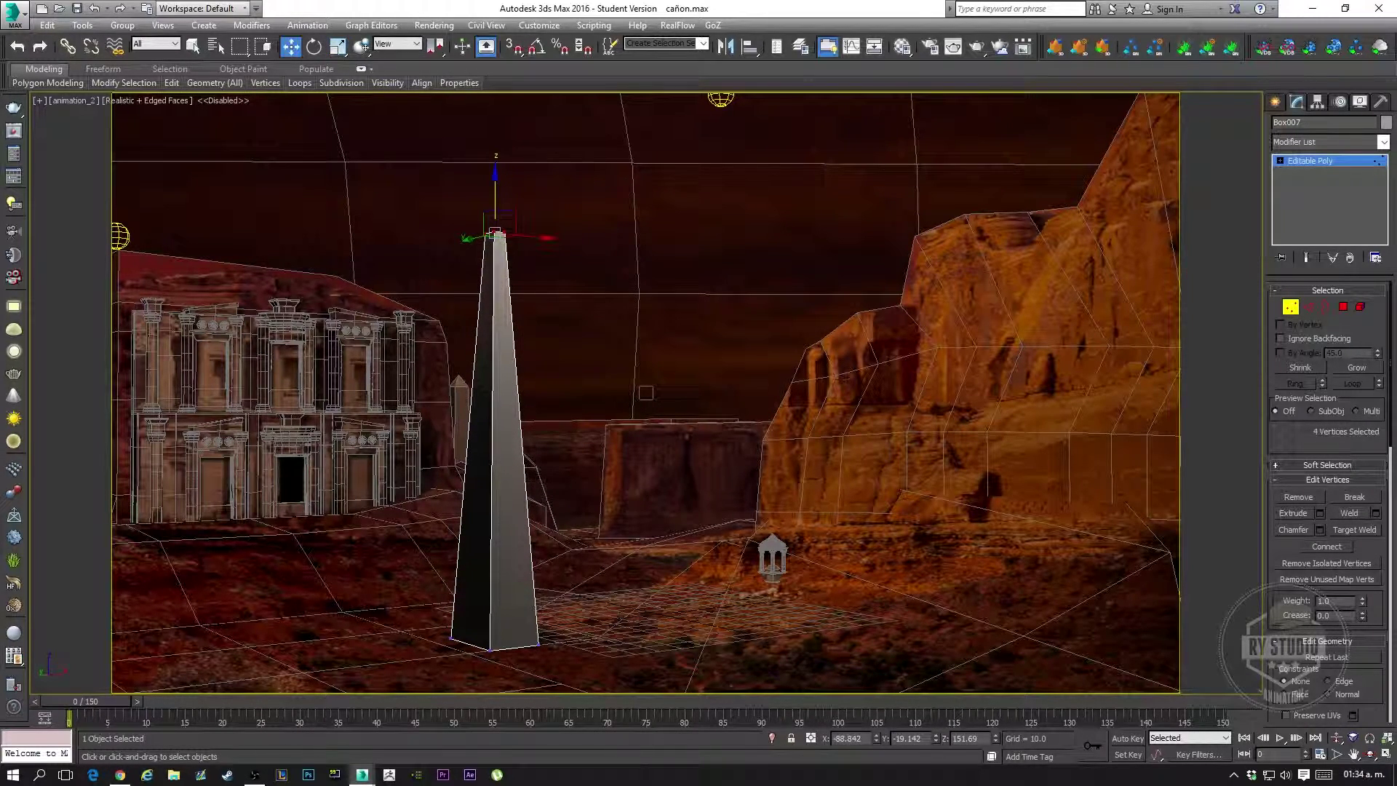
pyautogui.moveTo(494, 211); pyautogui.dragTo(494, 287)
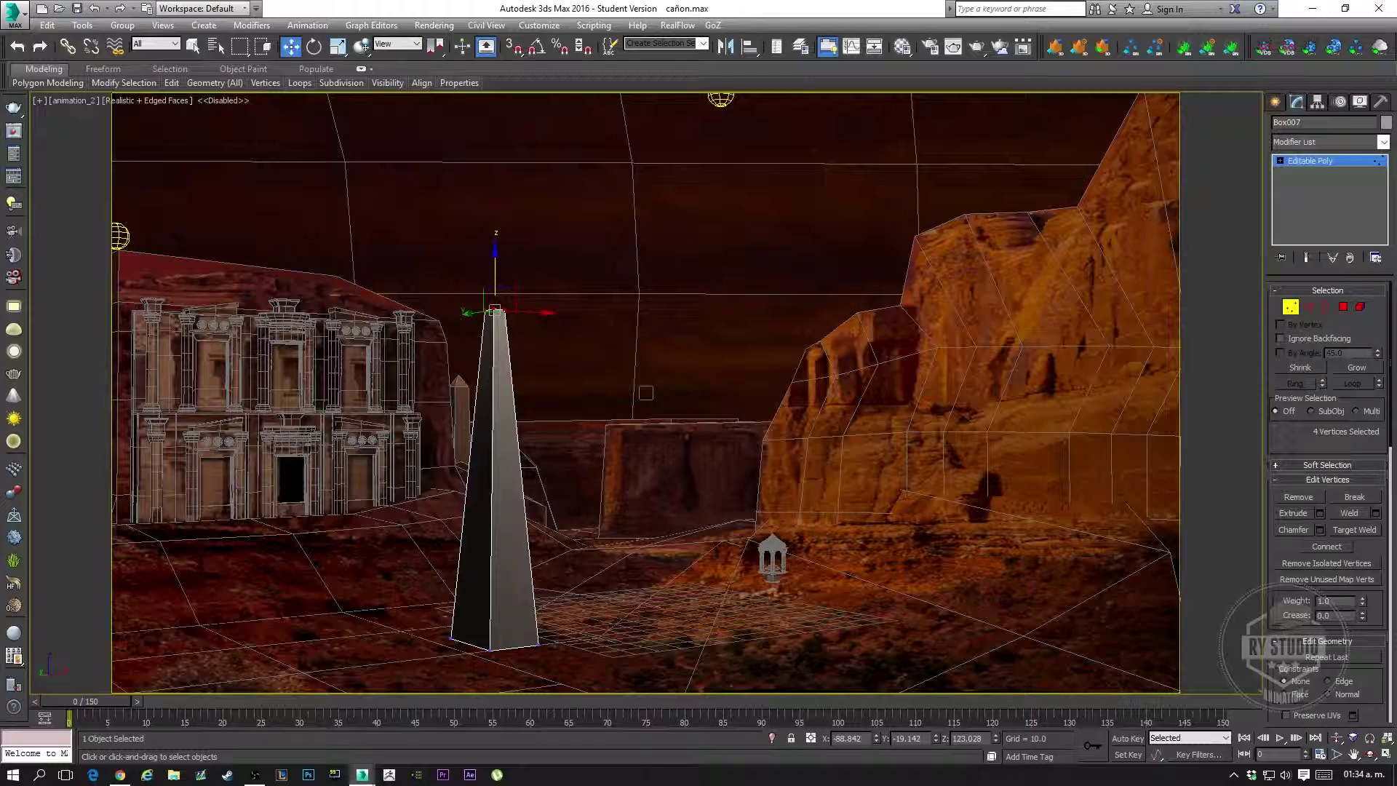
pyautogui.press('1')
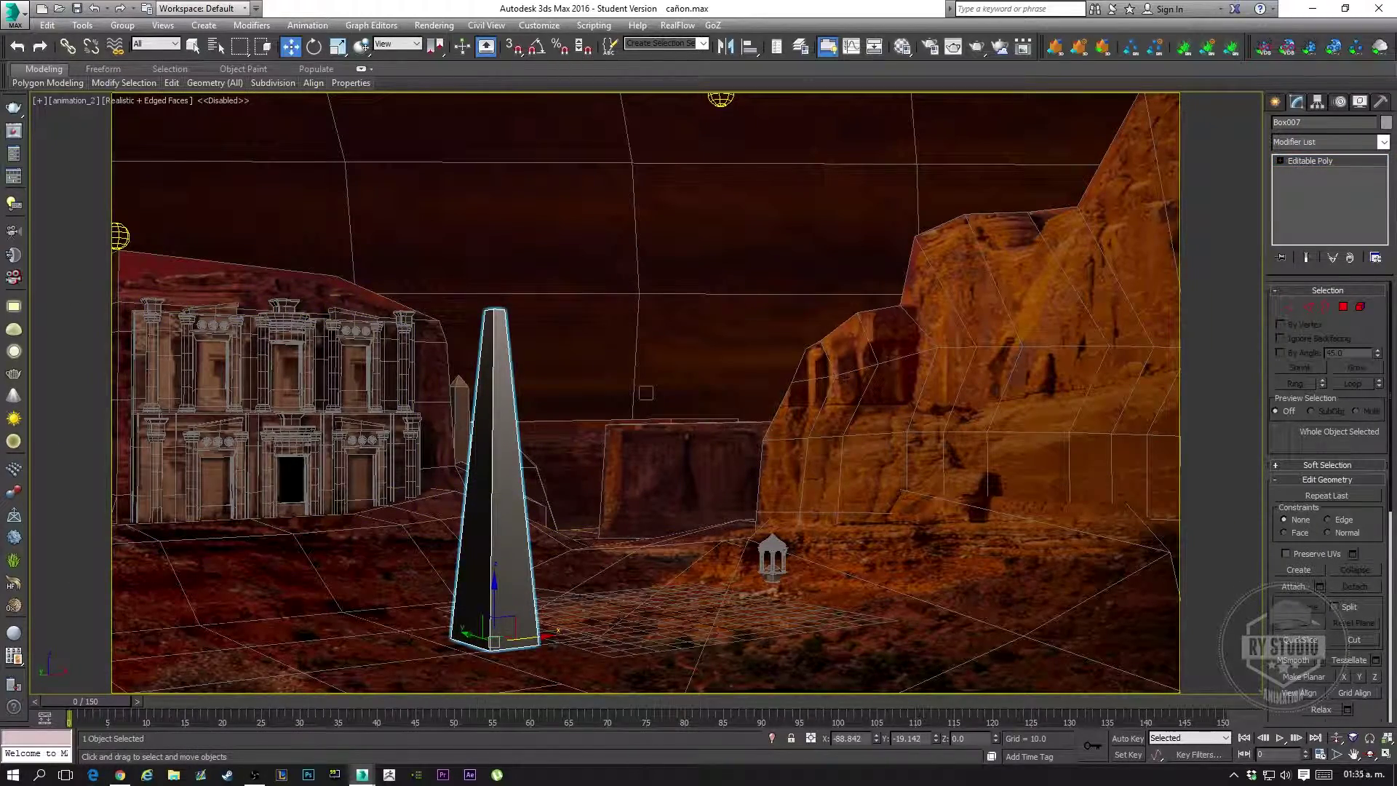
pyautogui.moveTo(495, 630)
pyautogui.mouseDown()
pyautogui.moveTo(966, 575)
pyautogui.moveTo(601, 535)
pyautogui.moveTo(721, 557)
pyautogui.mouseUp()
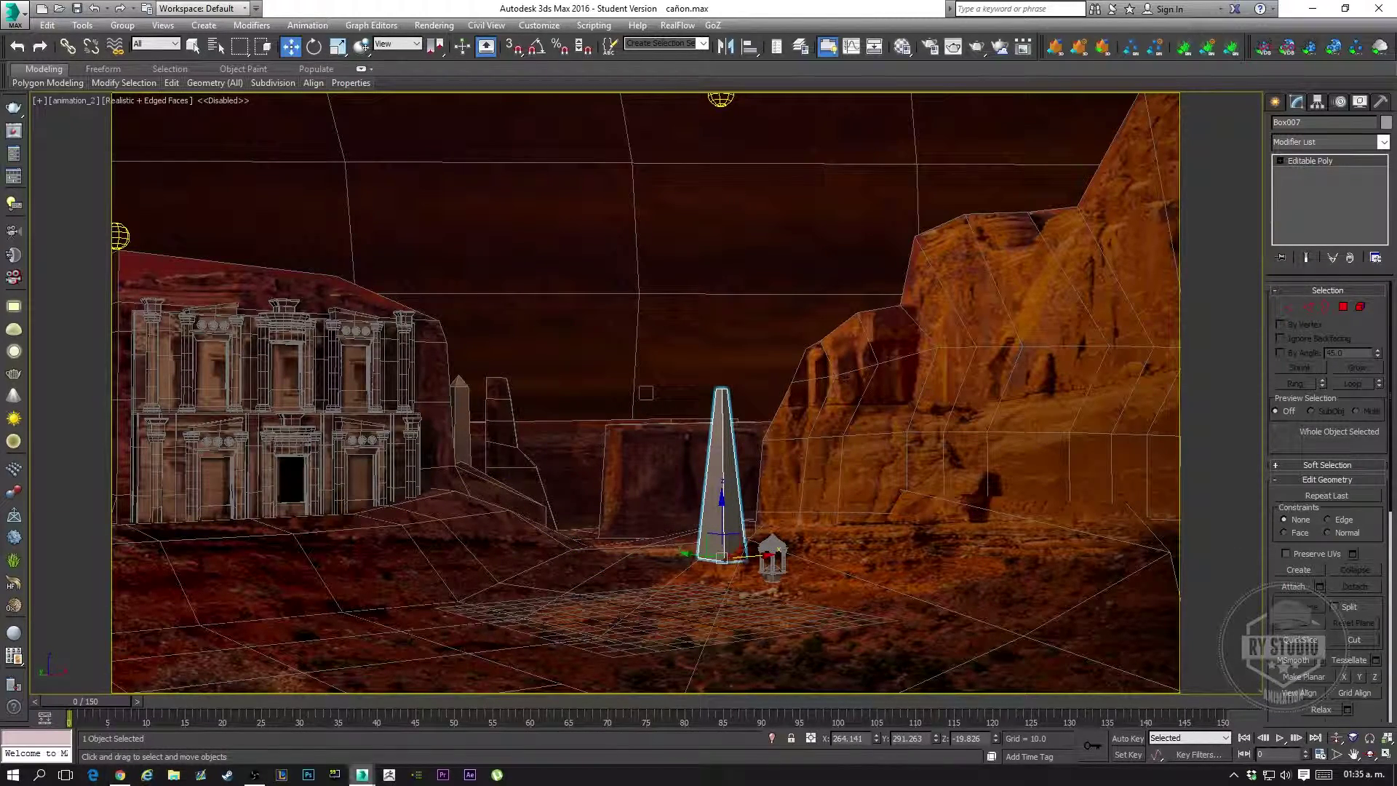
# Switch back to the cañon.max scene and nudge the obelisk left beside the small shrine
pyautogui.click(284, 716)
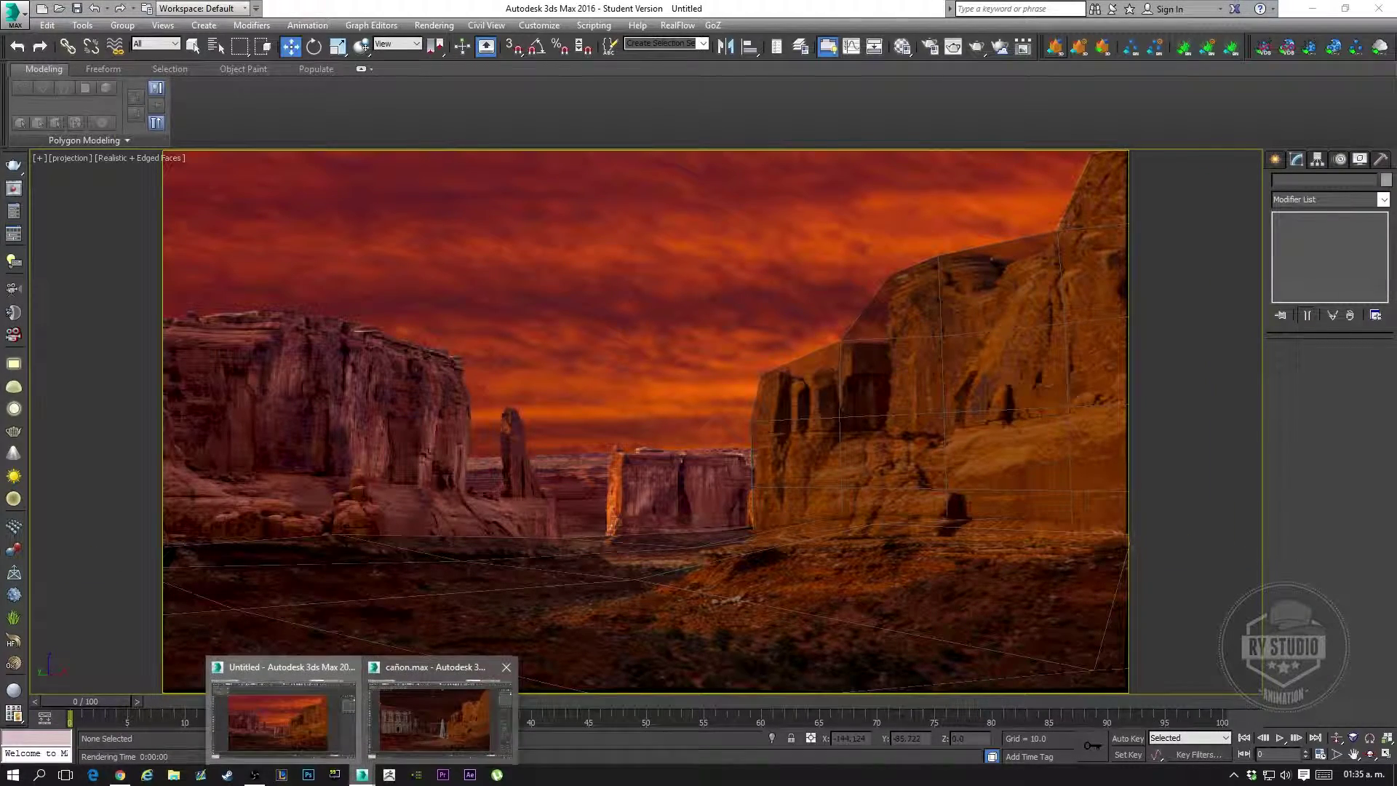
pyautogui.click(434, 716)
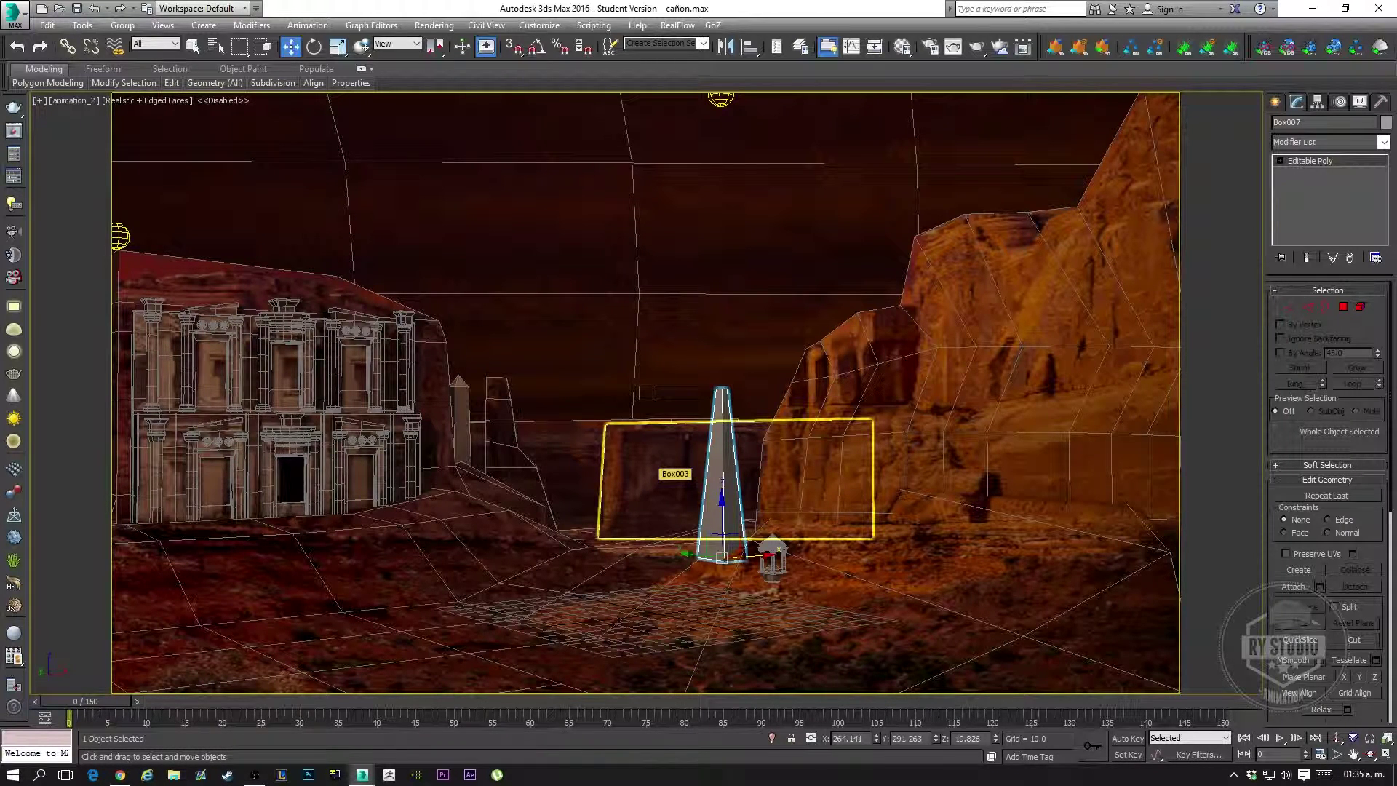
pyautogui.moveTo(720, 509)
pyautogui.mouseDown()
pyautogui.moveTo(681, 511)
pyautogui.moveTo(736, 567)
pyautogui.mouseUp()
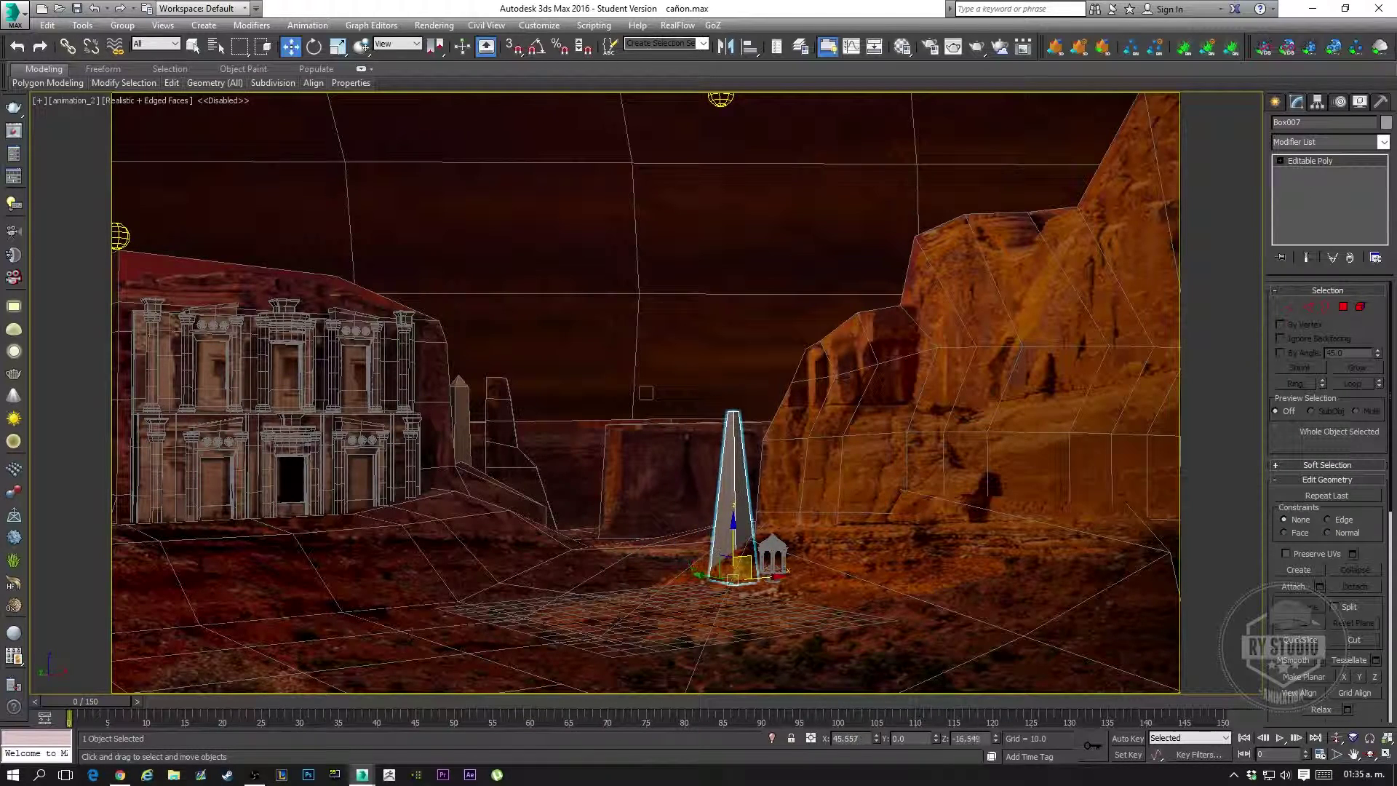
pyautogui.click(640, 328)
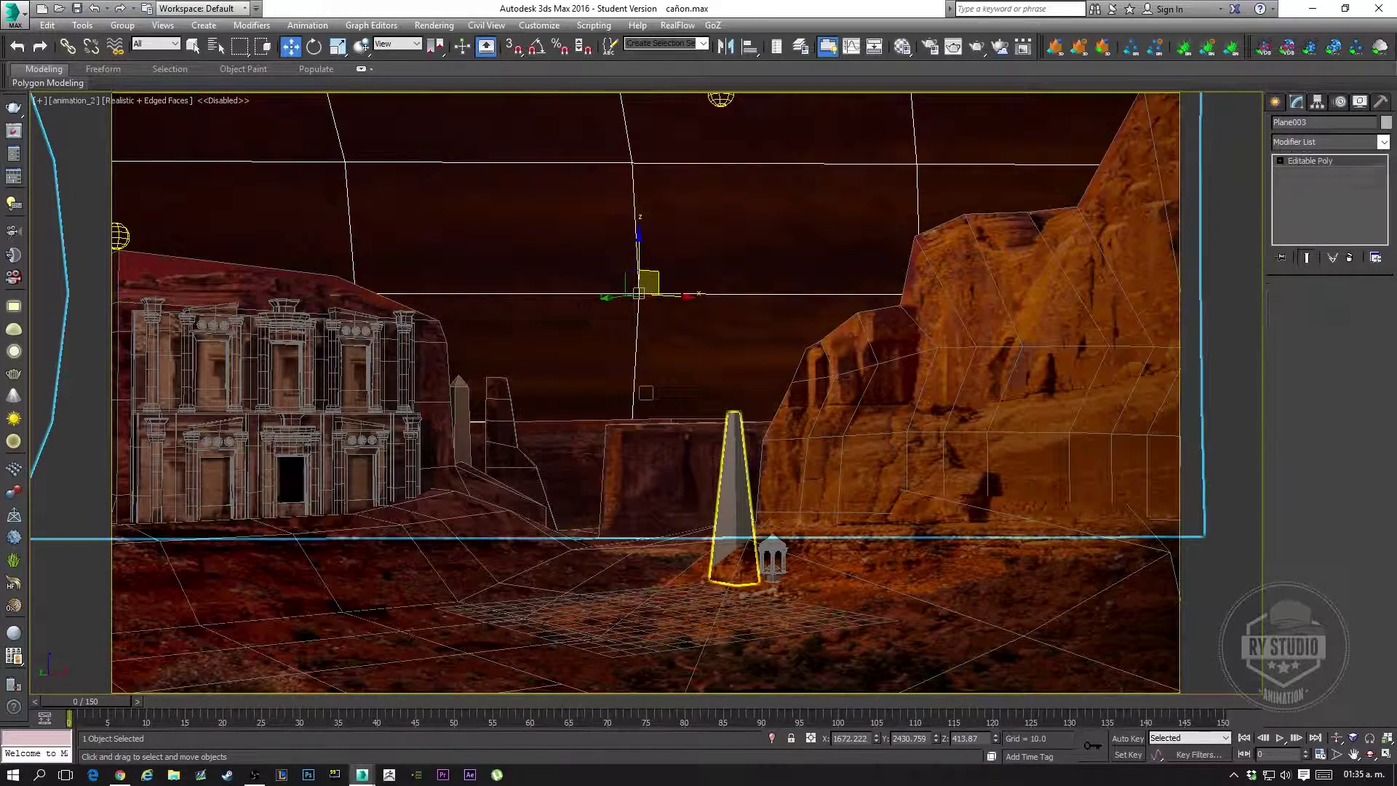
# Select the backdrop plane, inspect its brown material, and preview the camera animation on the timeline
pyautogui.click(735, 473)
pyautogui.press('m')
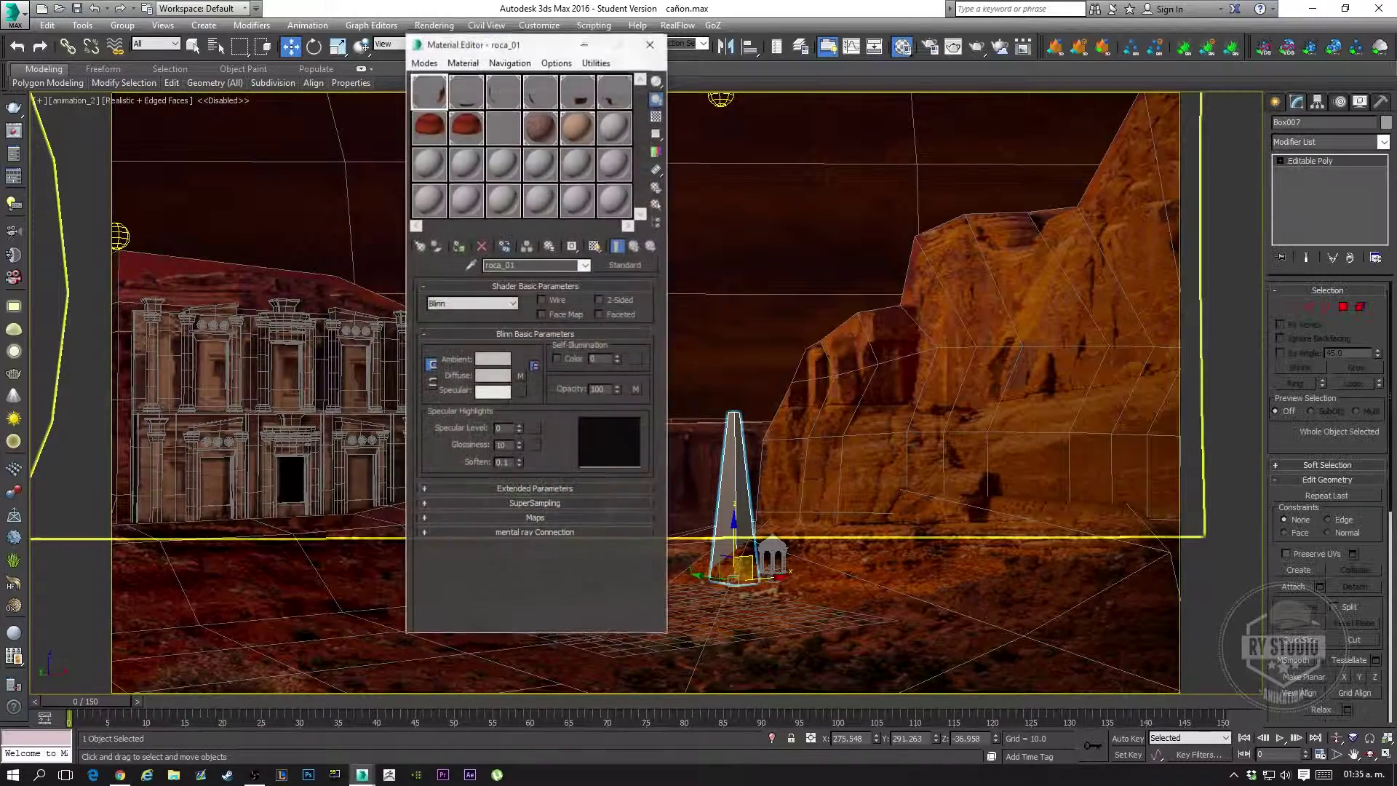
pyautogui.click(540, 127)
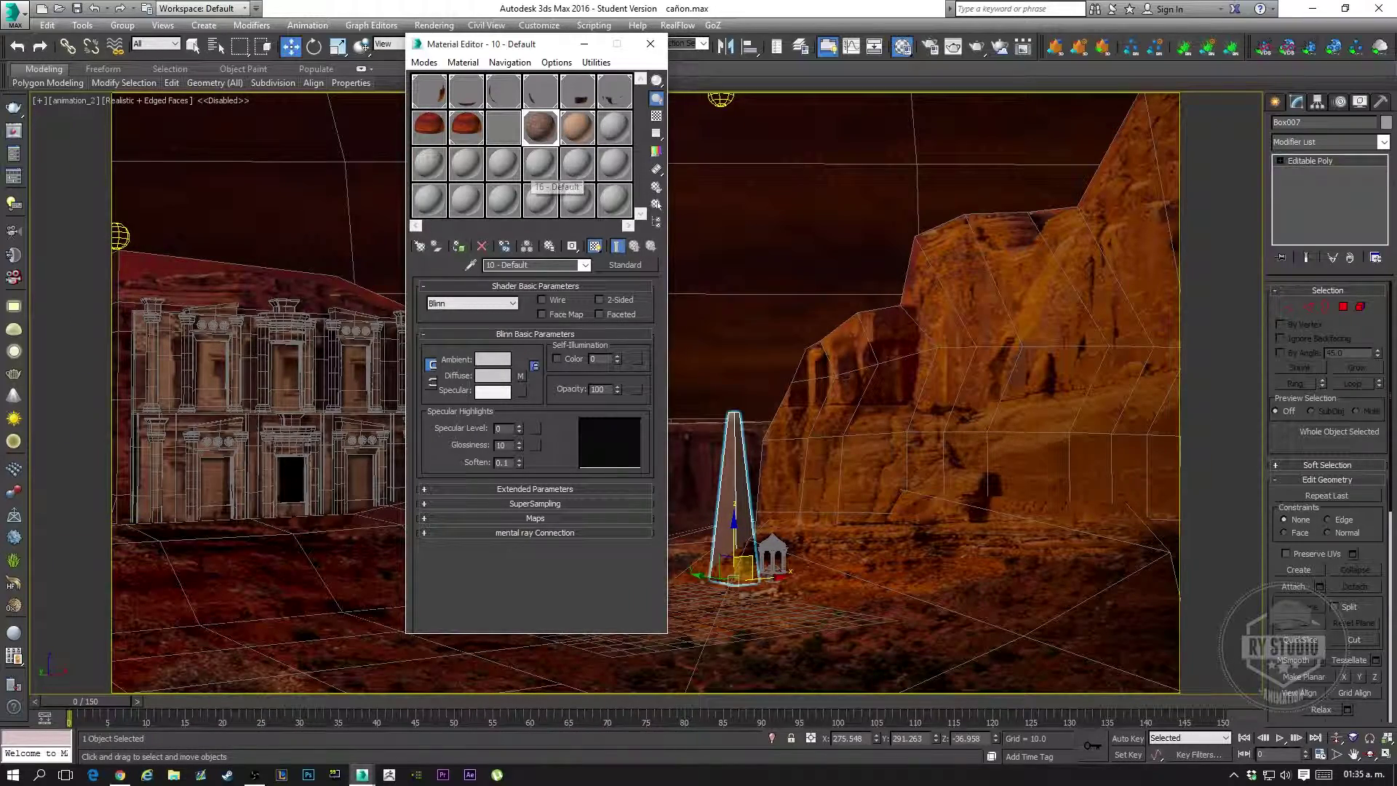
pyautogui.click(650, 44)
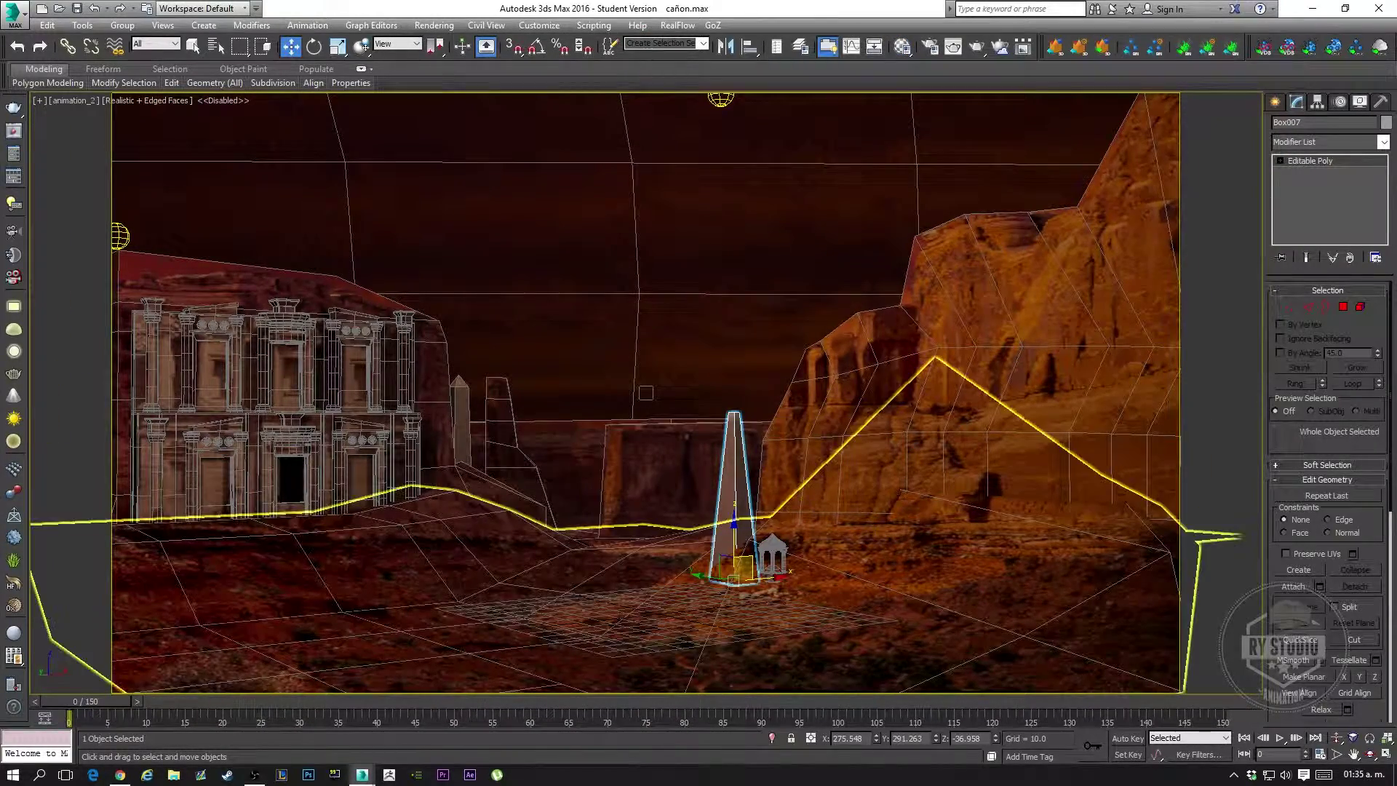
pyautogui.moveTo(87, 701)
pyautogui.mouseDown()
pyautogui.moveTo(938, 700)
pyautogui.moveTo(69, 700)
pyautogui.mouseUp()
pyautogui.press('w')
# Add a UVW Map modifier to the obelisk with Box mapping
pyautogui.click(1328, 142)
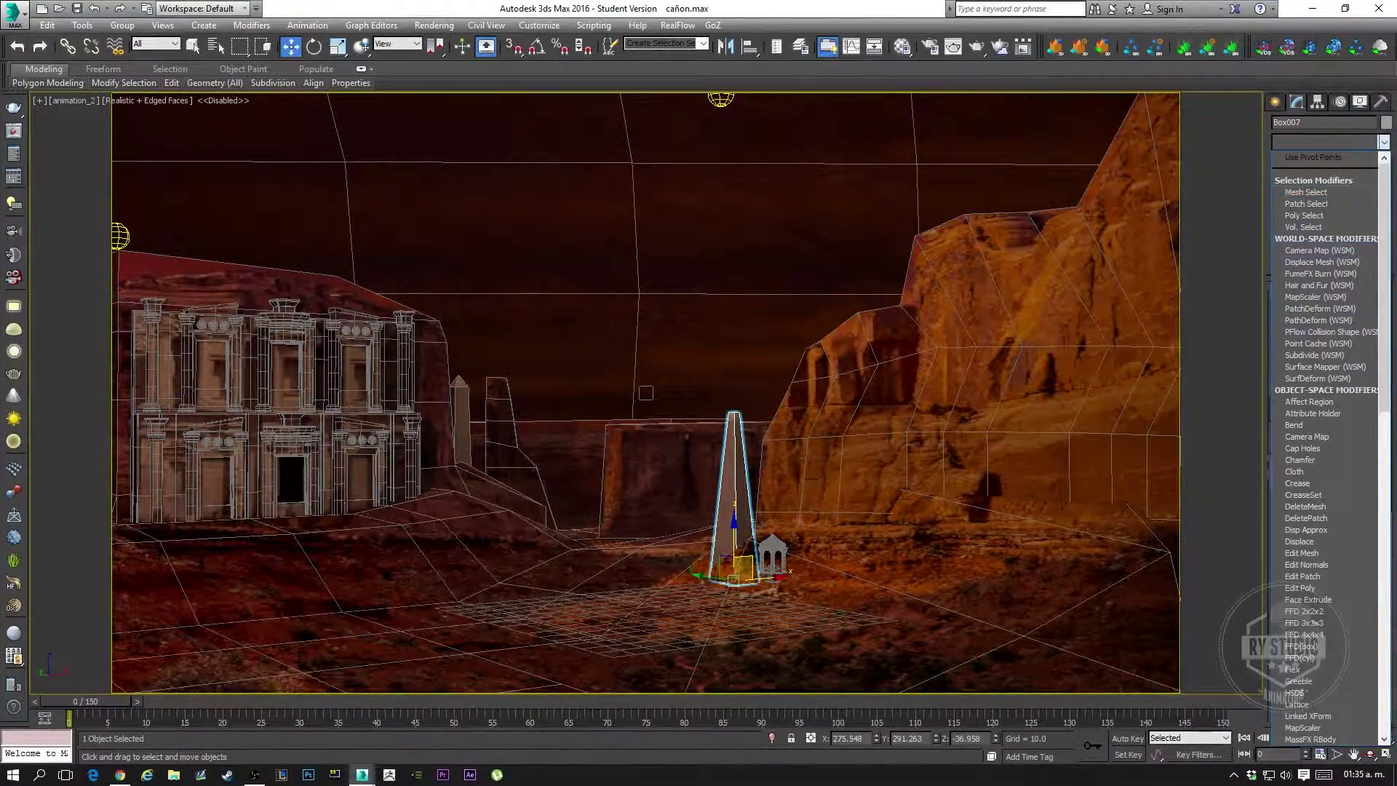
pyautogui.scroll(-2, 1324, 437)
pyautogui.scroll(-1, 1323, 436)
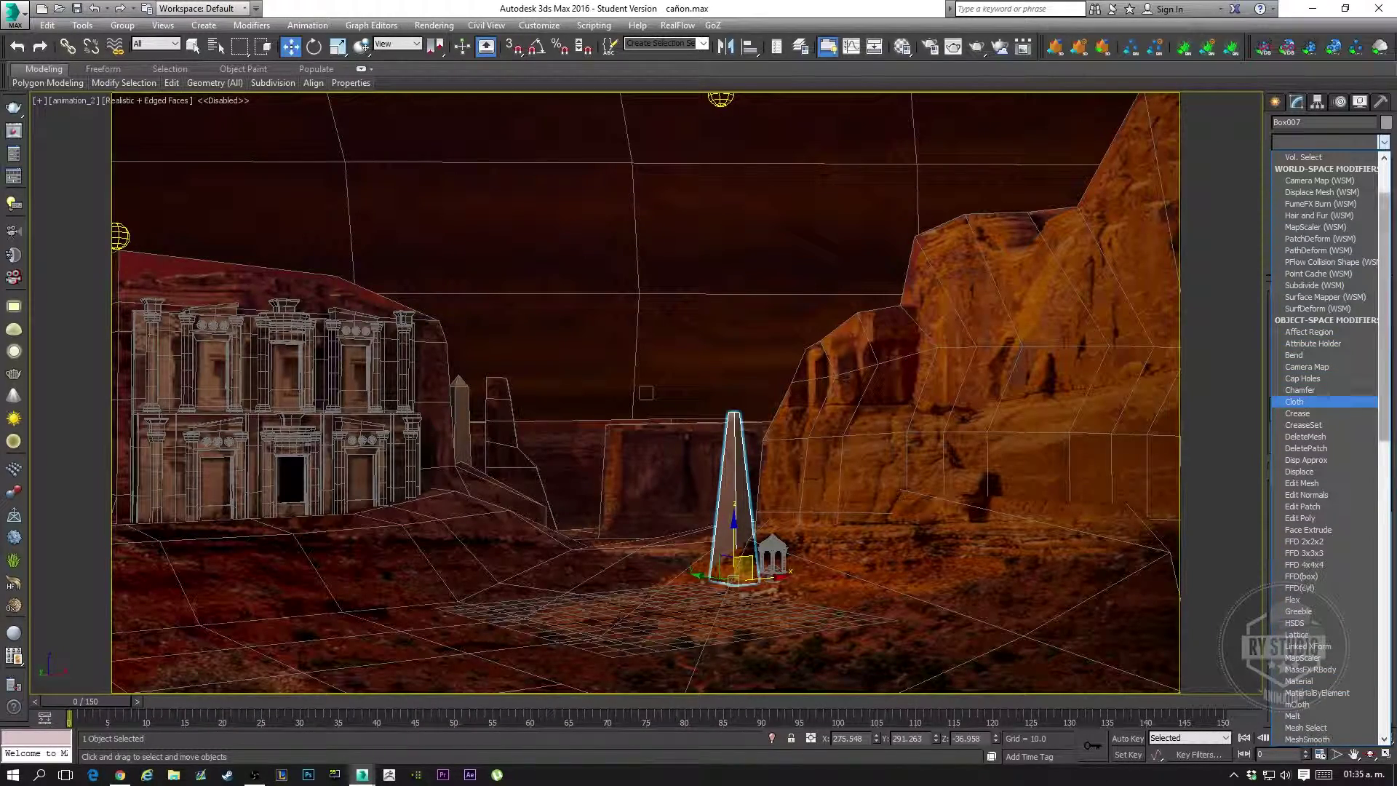
pyautogui.scroll(-10, 1309, 437)
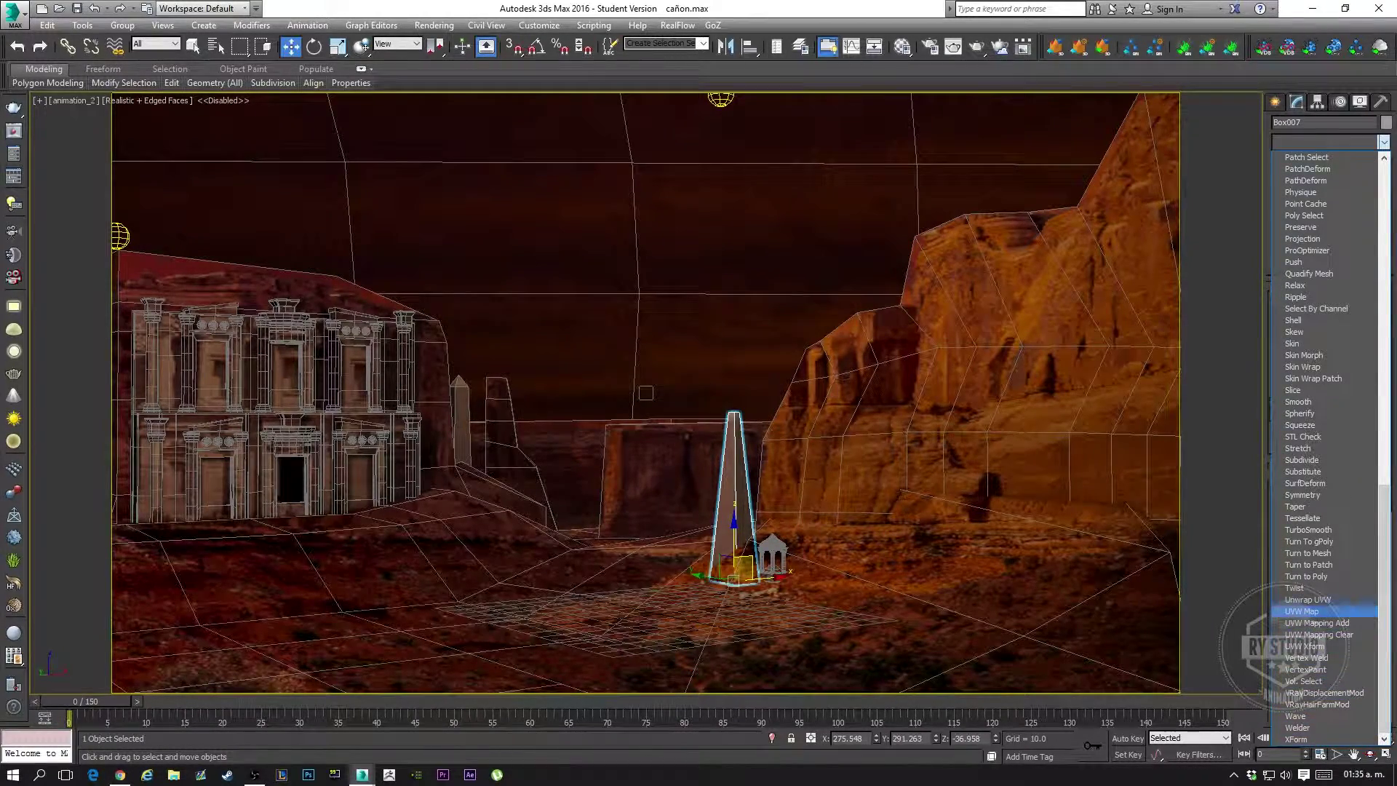
pyautogui.click(1302, 611)
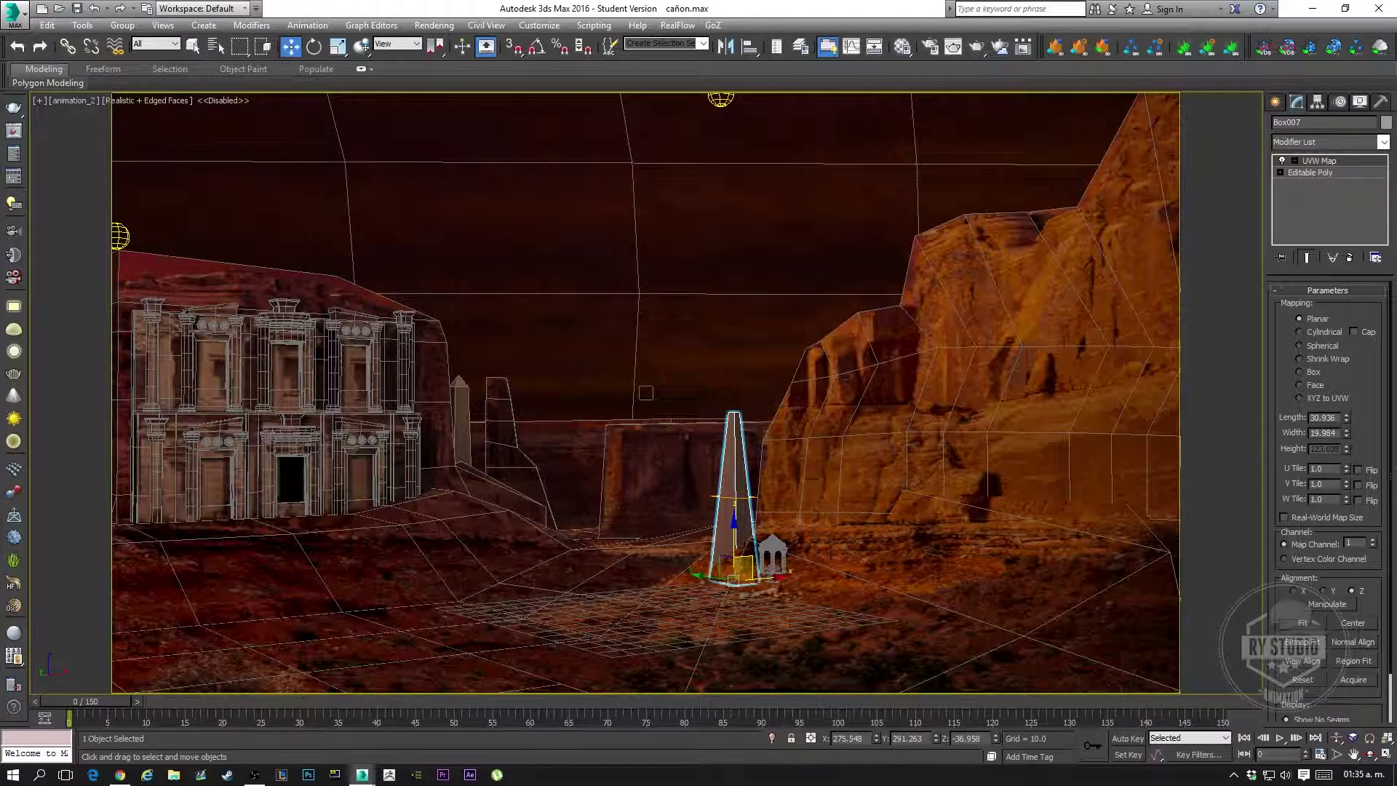
pyautogui.click(1299, 372)
# Render a test frame from the animation camera with Shift+Q
pyautogui.click(646, 393)
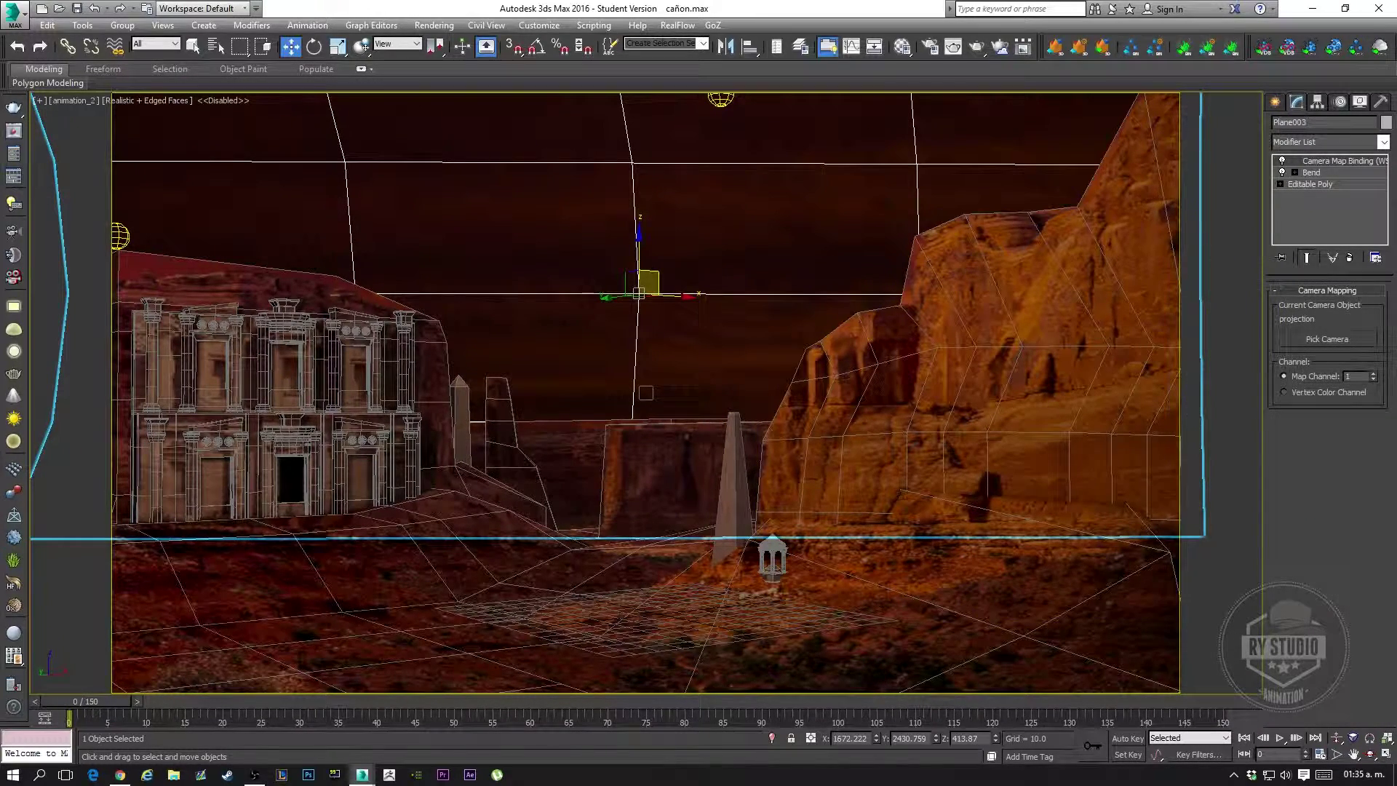
pyautogui.hotkey('shift', 'q')
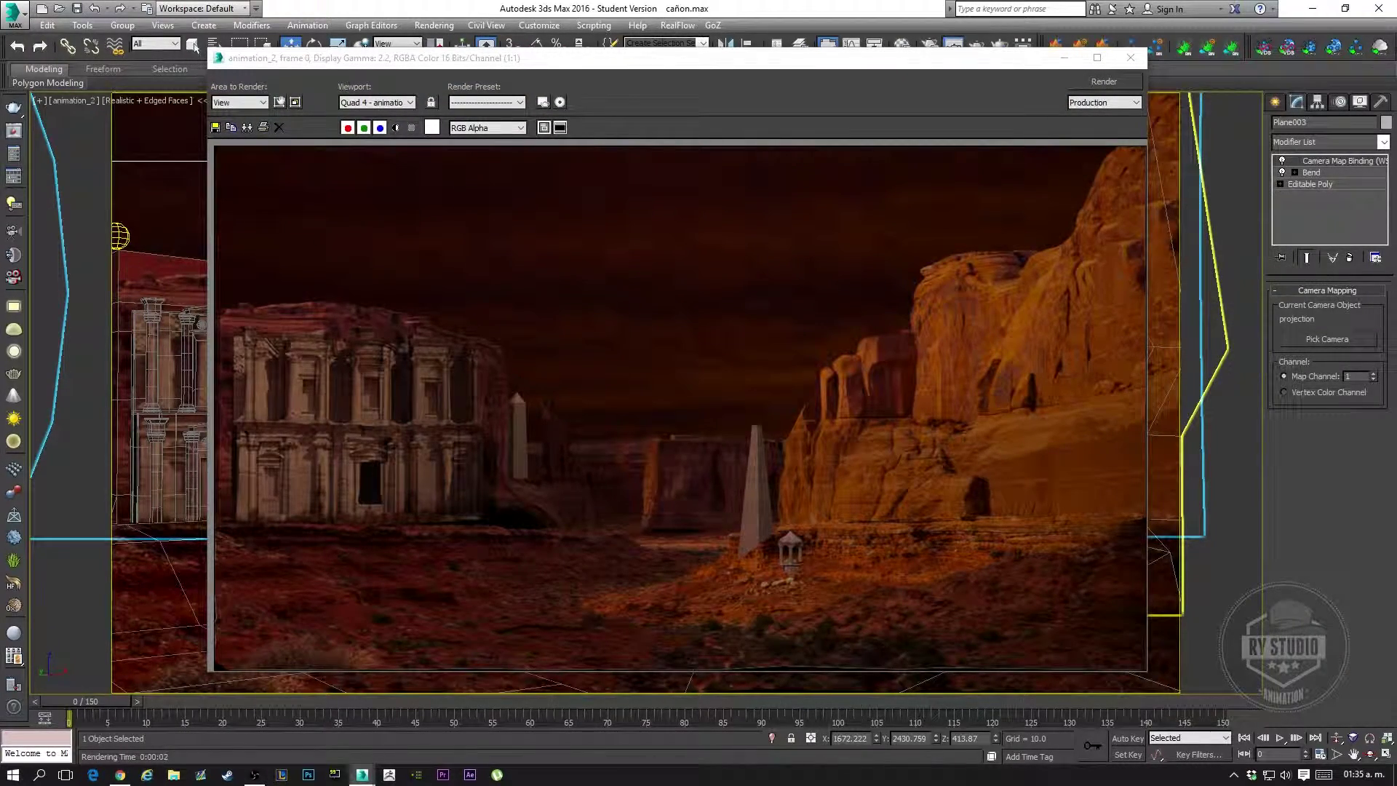
pyautogui.click(1130, 58)
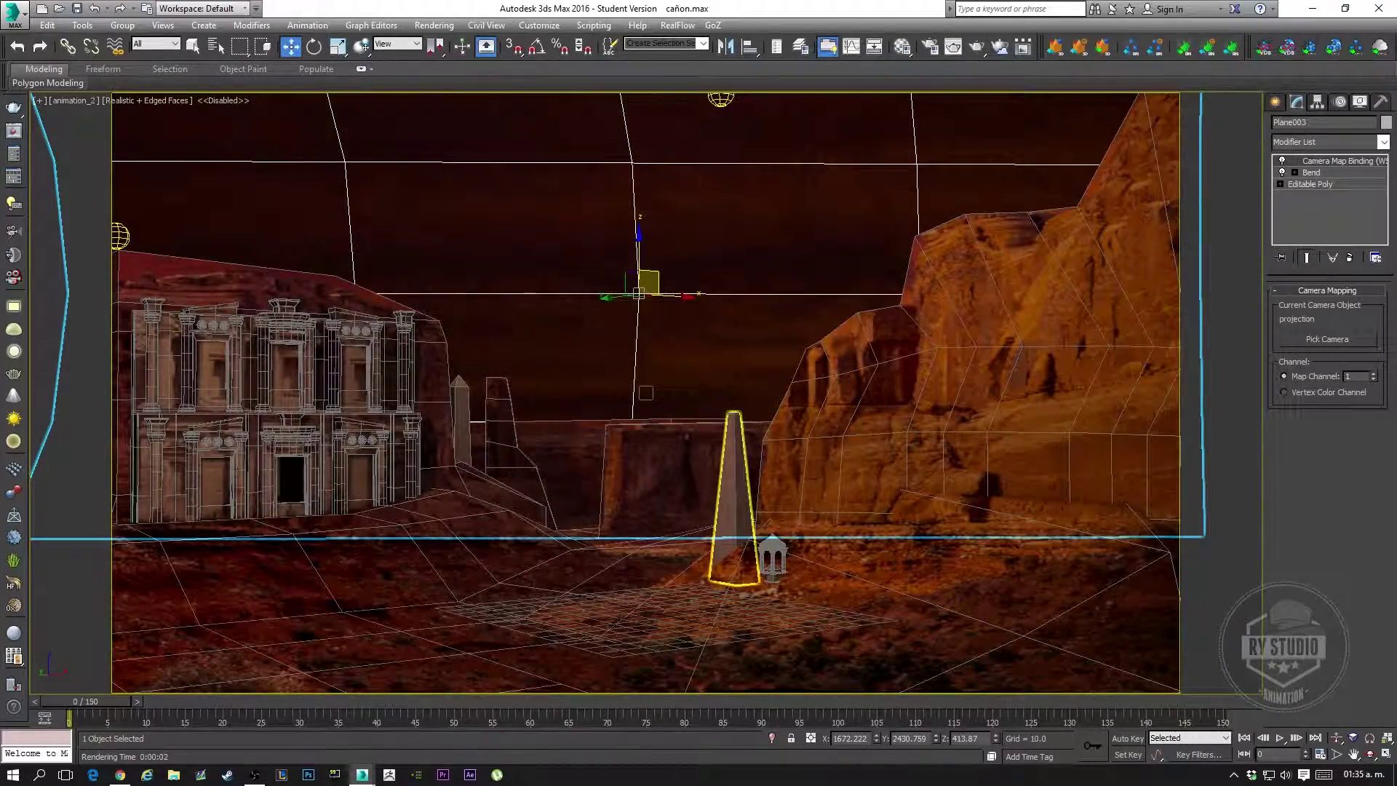
# Move the obelisk further left near the shrine and verify it with another test render
pyautogui.click(735, 502)
pyautogui.moveTo(733, 523)
pyautogui.mouseDown()
pyautogui.moveTo(656, 520)
pyautogui.moveTo(731, 518)
pyautogui.mouseUp()
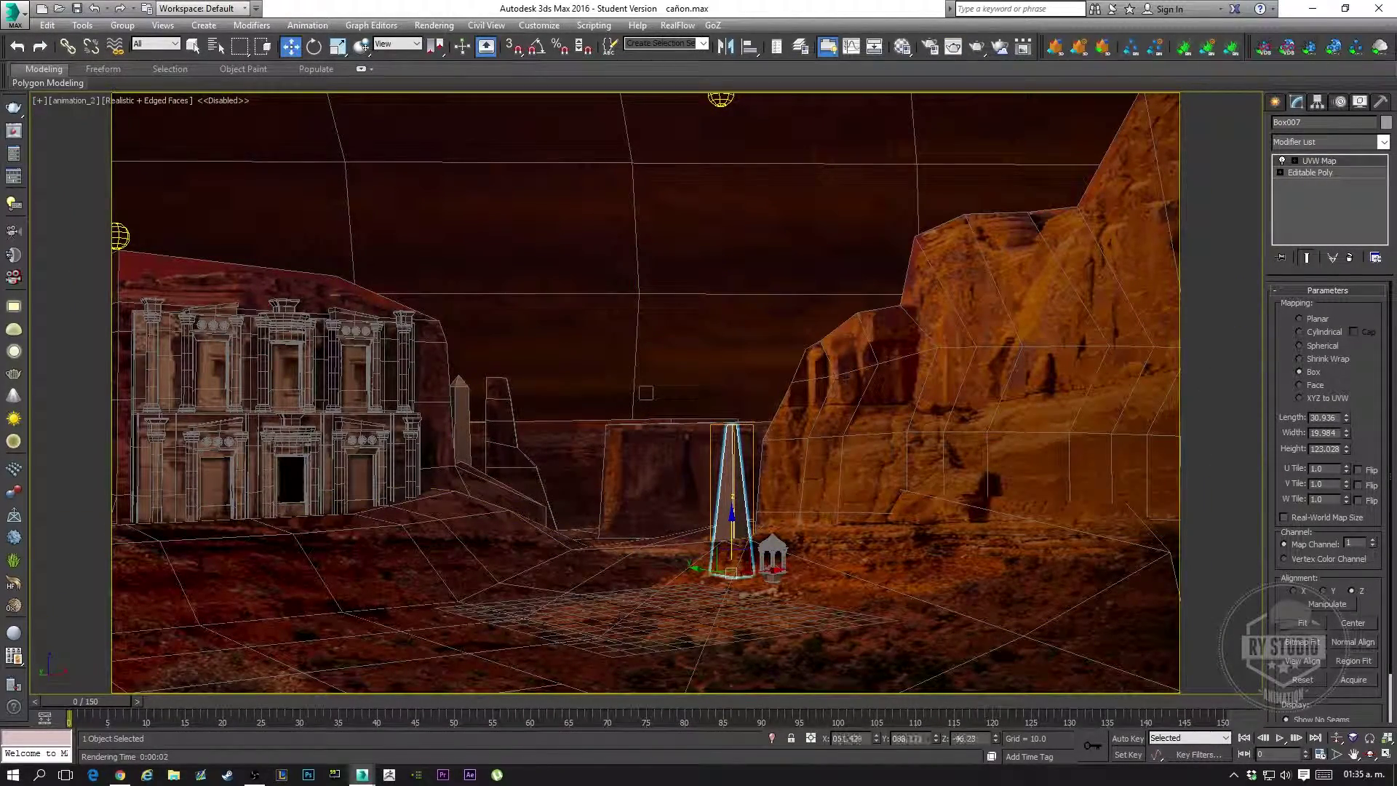
pyautogui.hotkey('shift', 'q')
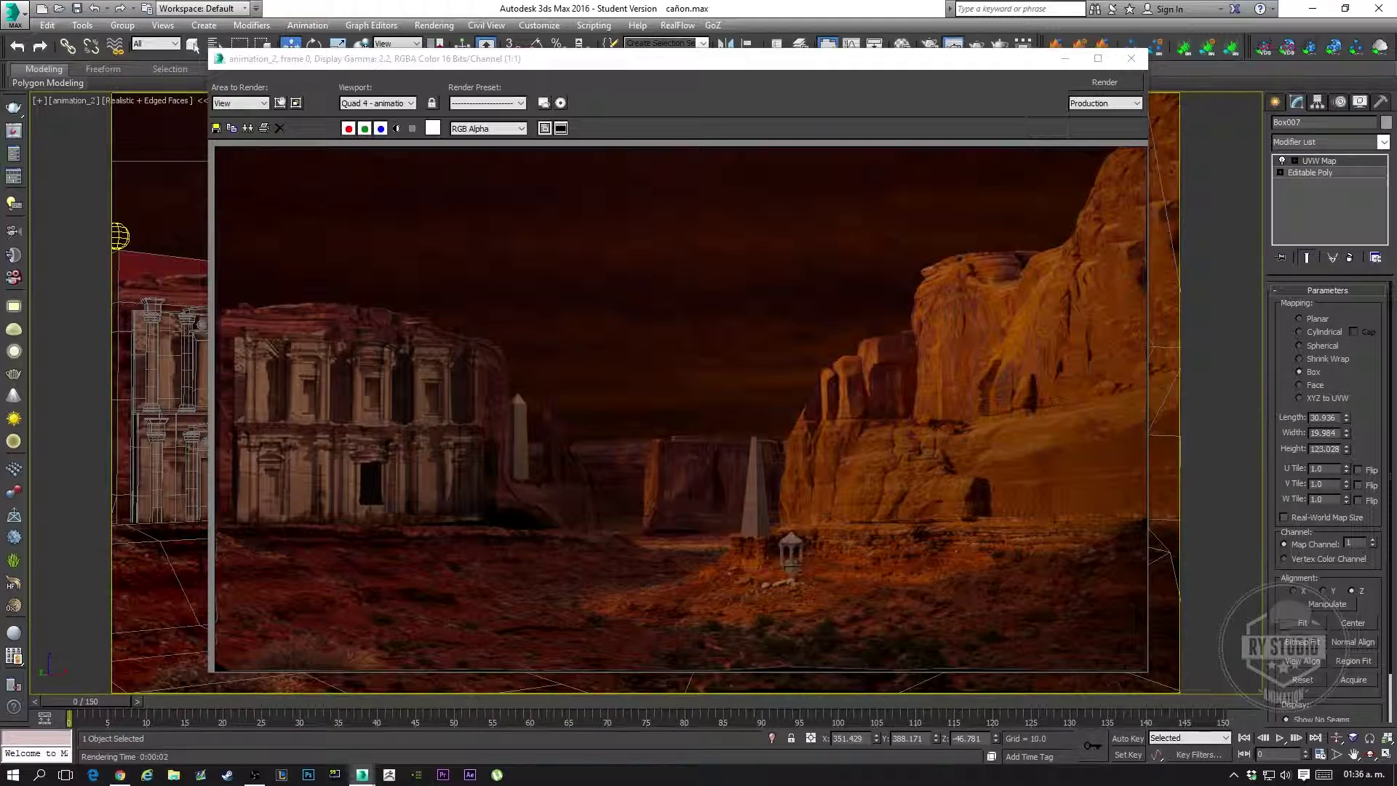
pyautogui.click(1130, 58)
pyautogui.click(930, 47)
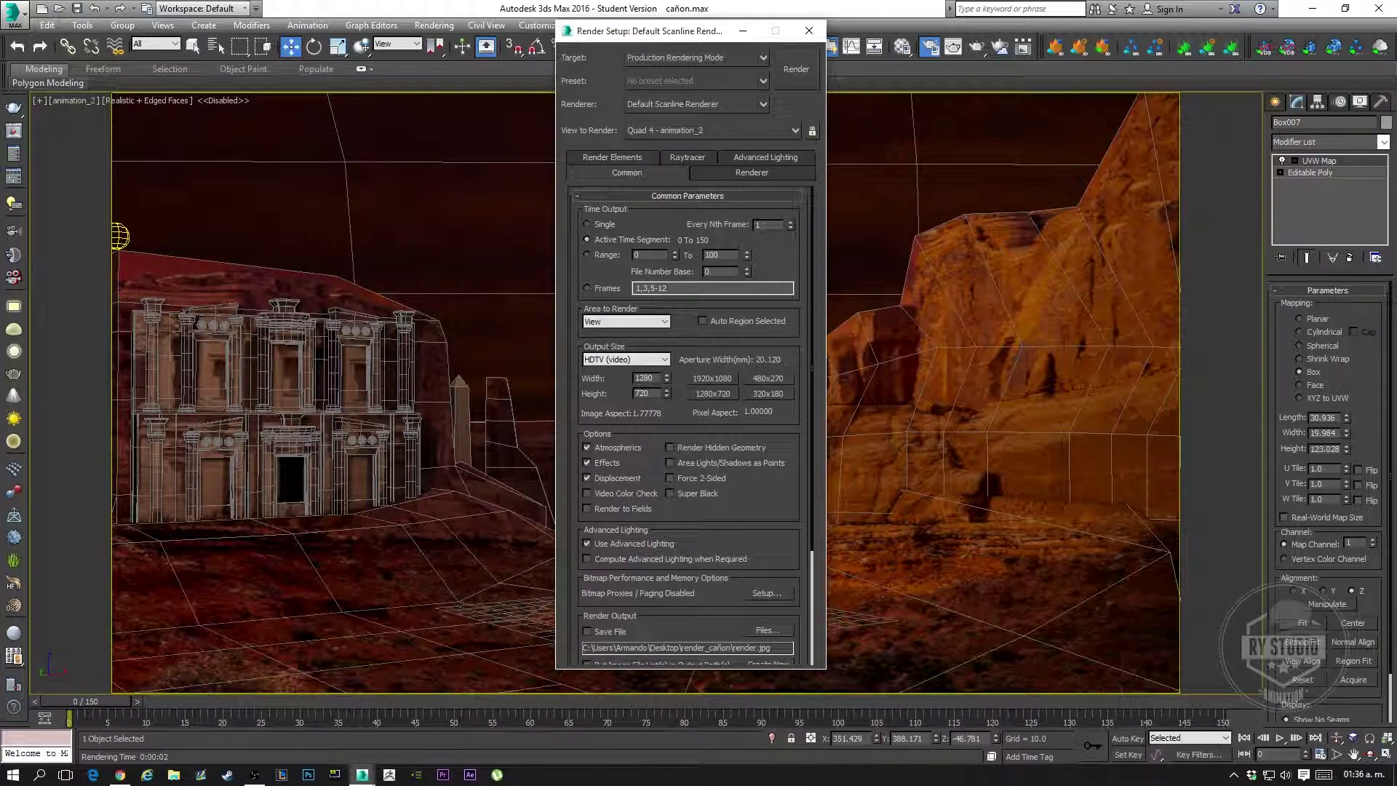
# Open the Render Output file chooser and navigate to the Desktop render folder
pyautogui.scroll(-1, 687, 430)
pyautogui.scroll(-2, 688, 429)
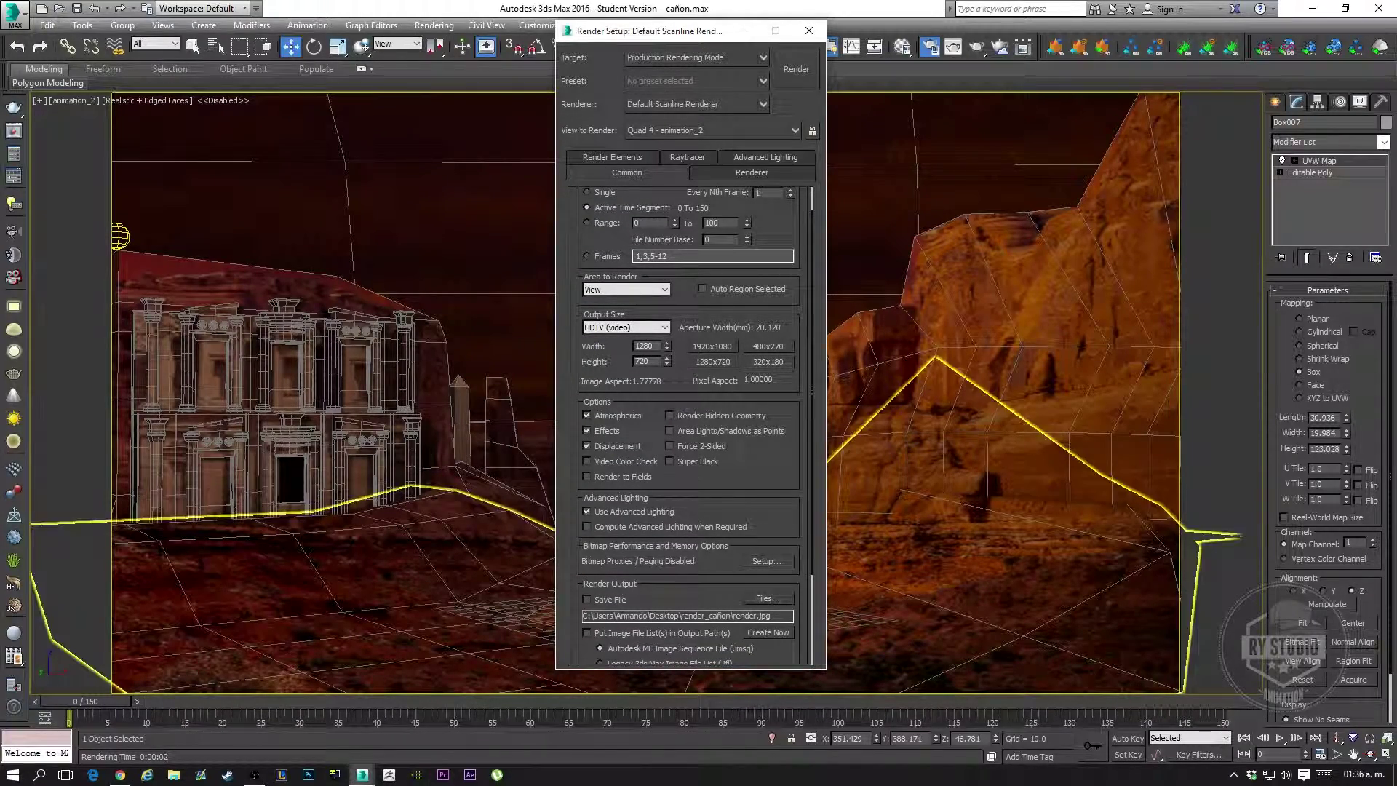
pyautogui.scroll(-5, 687, 429)
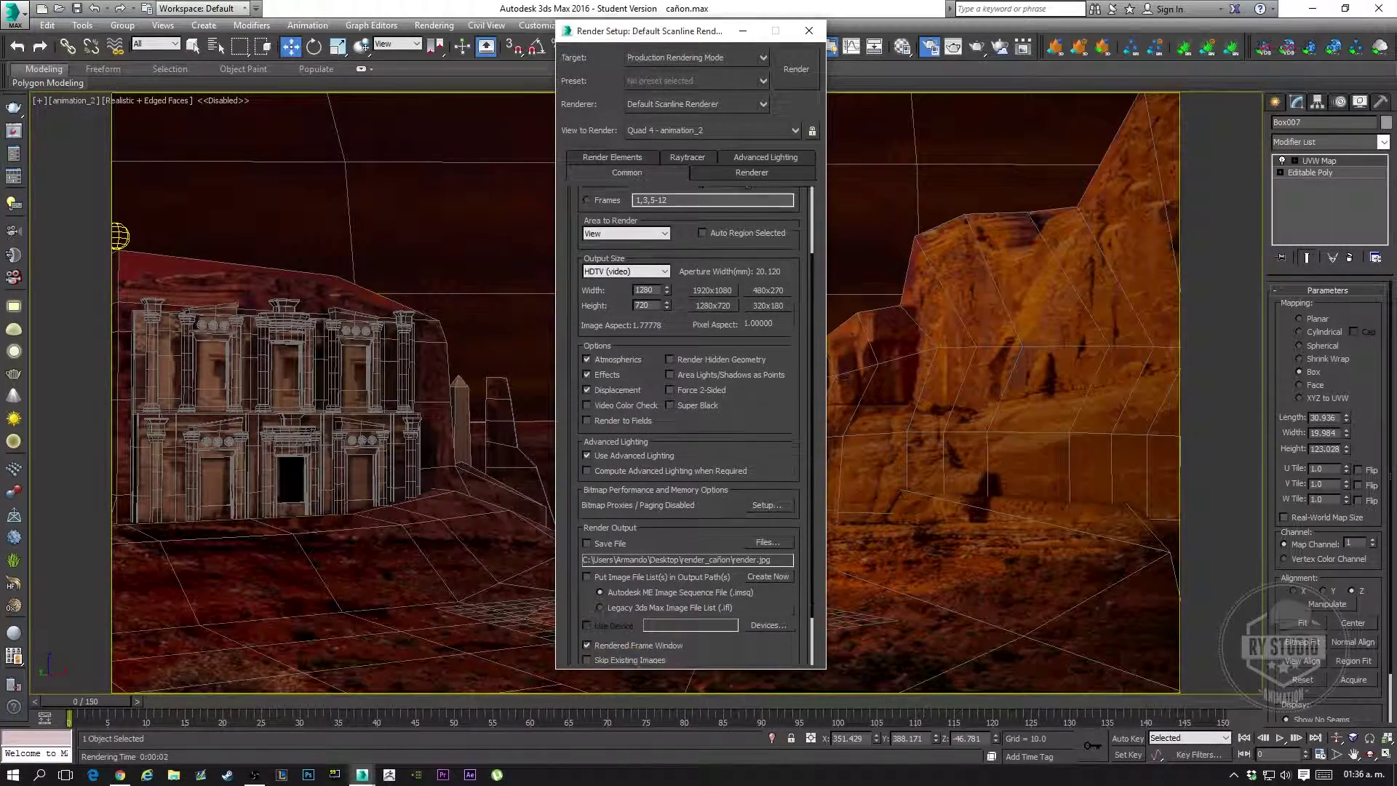
pyautogui.scroll(-5, 687, 429)
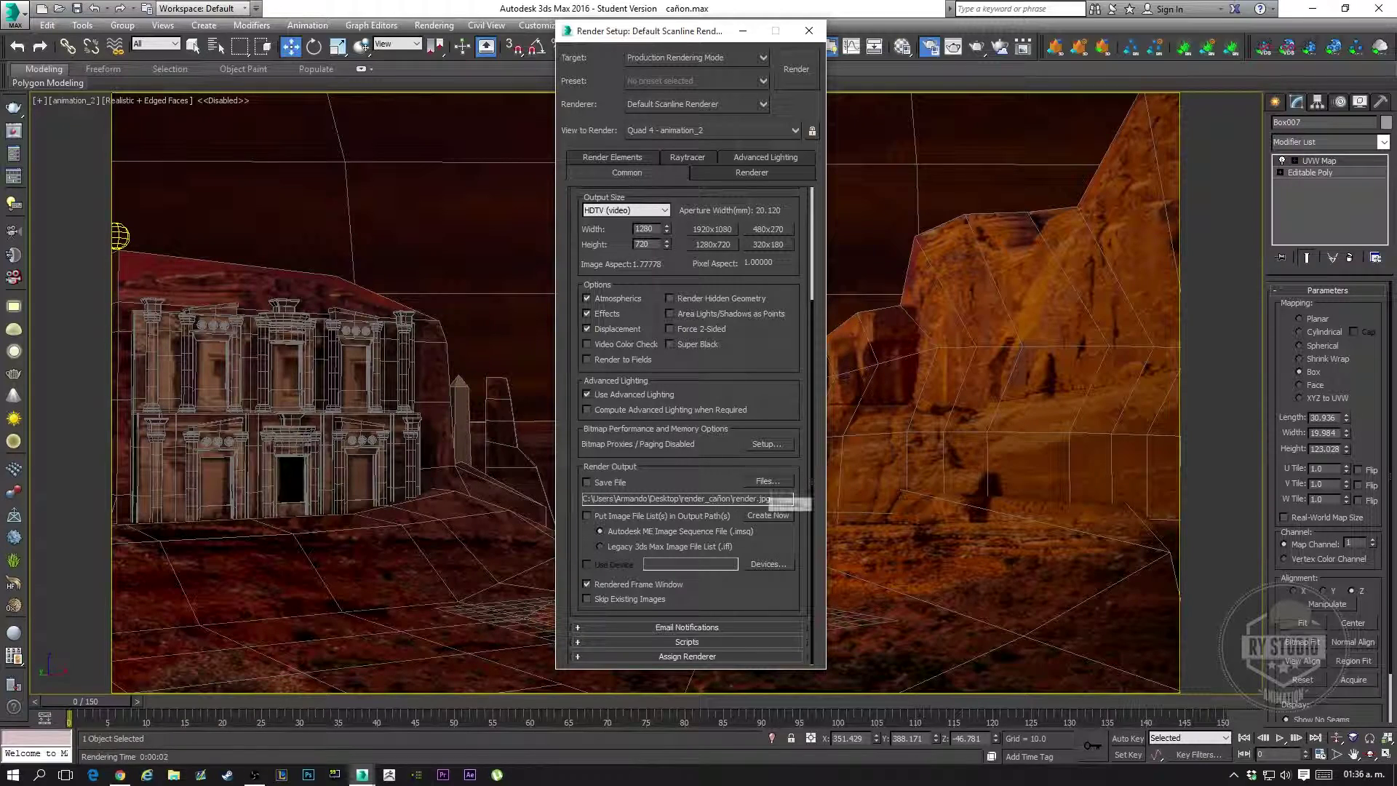
pyautogui.click(768, 481)
pyautogui.click(864, 102)
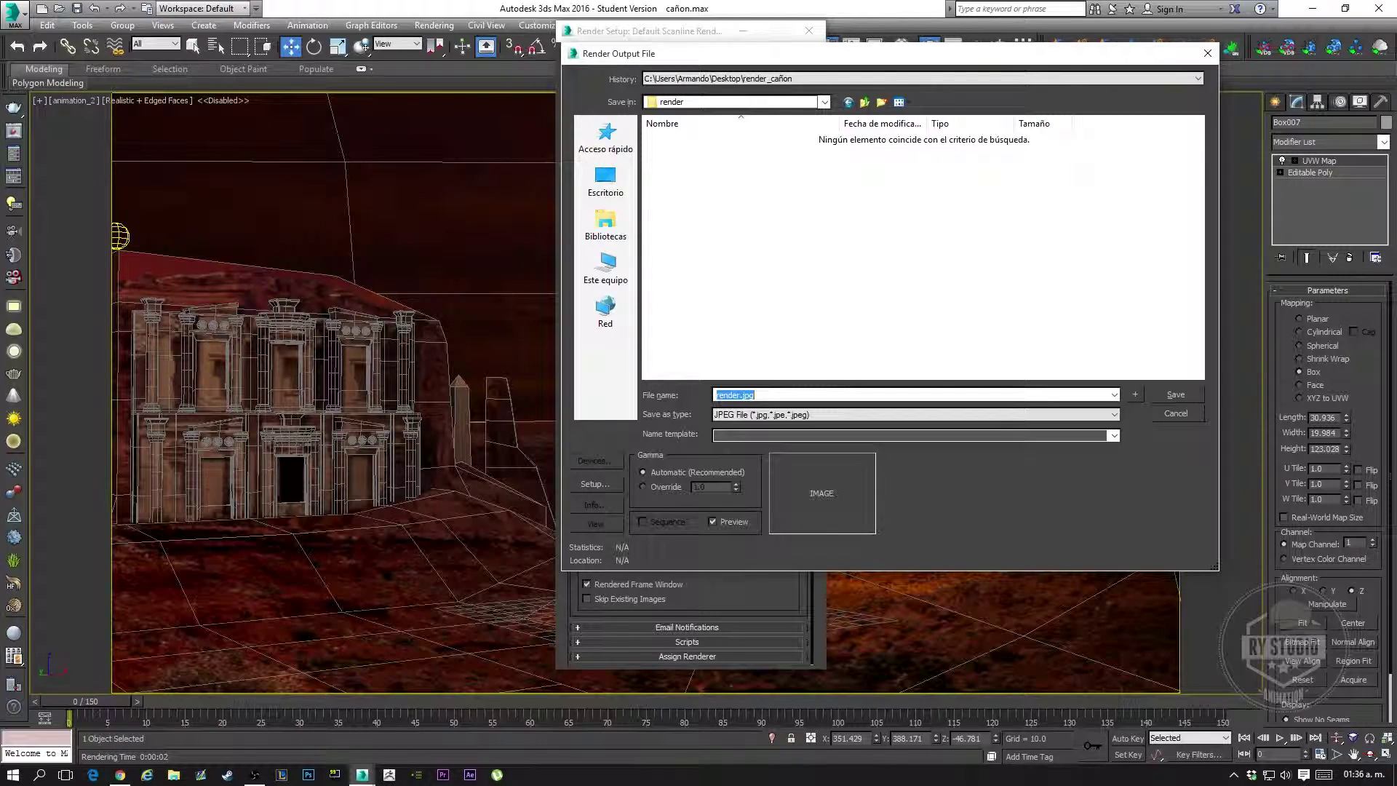
# Keep JPEG, save the output as render.jpg, and start rendering the animation
pyautogui.click(1113, 413)
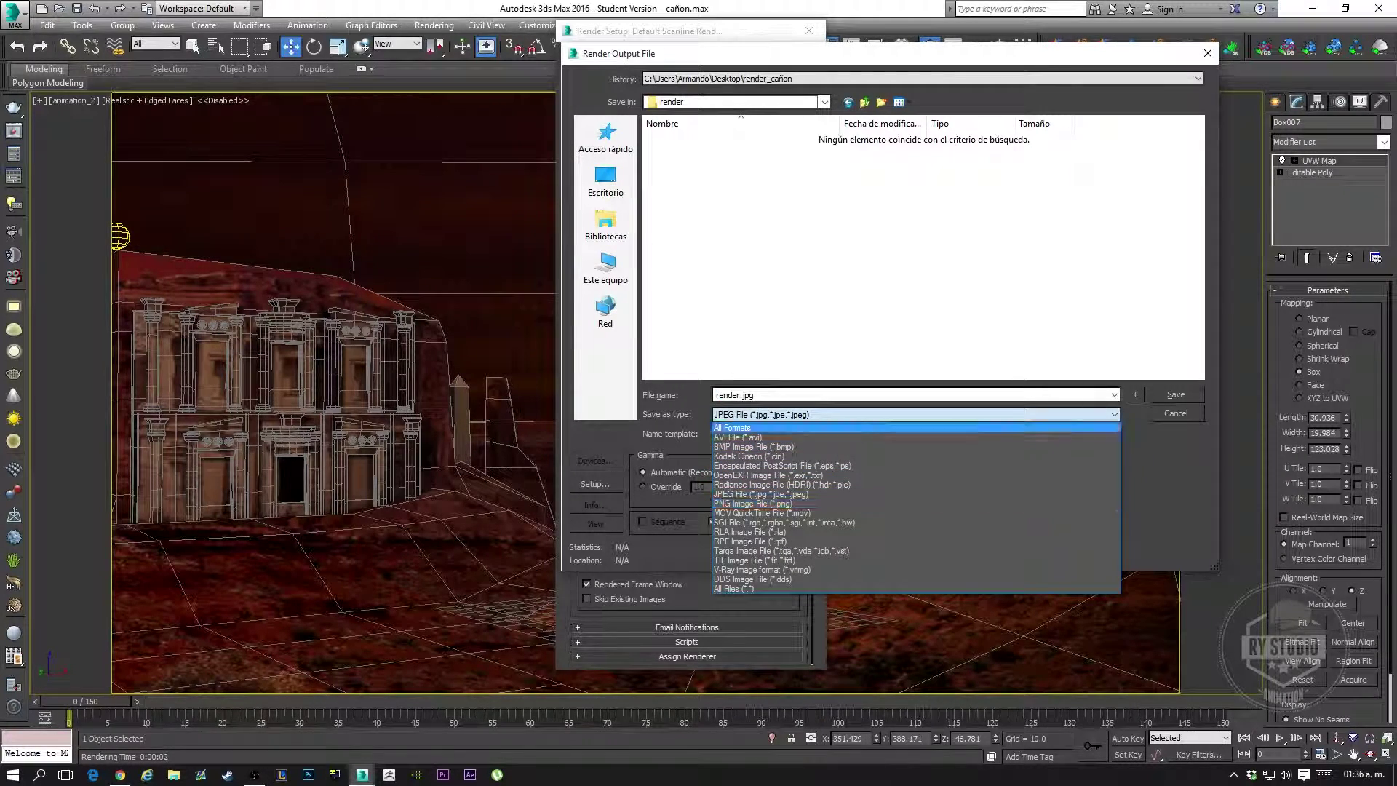
pyautogui.press('Escape')
pyautogui.press('Return')
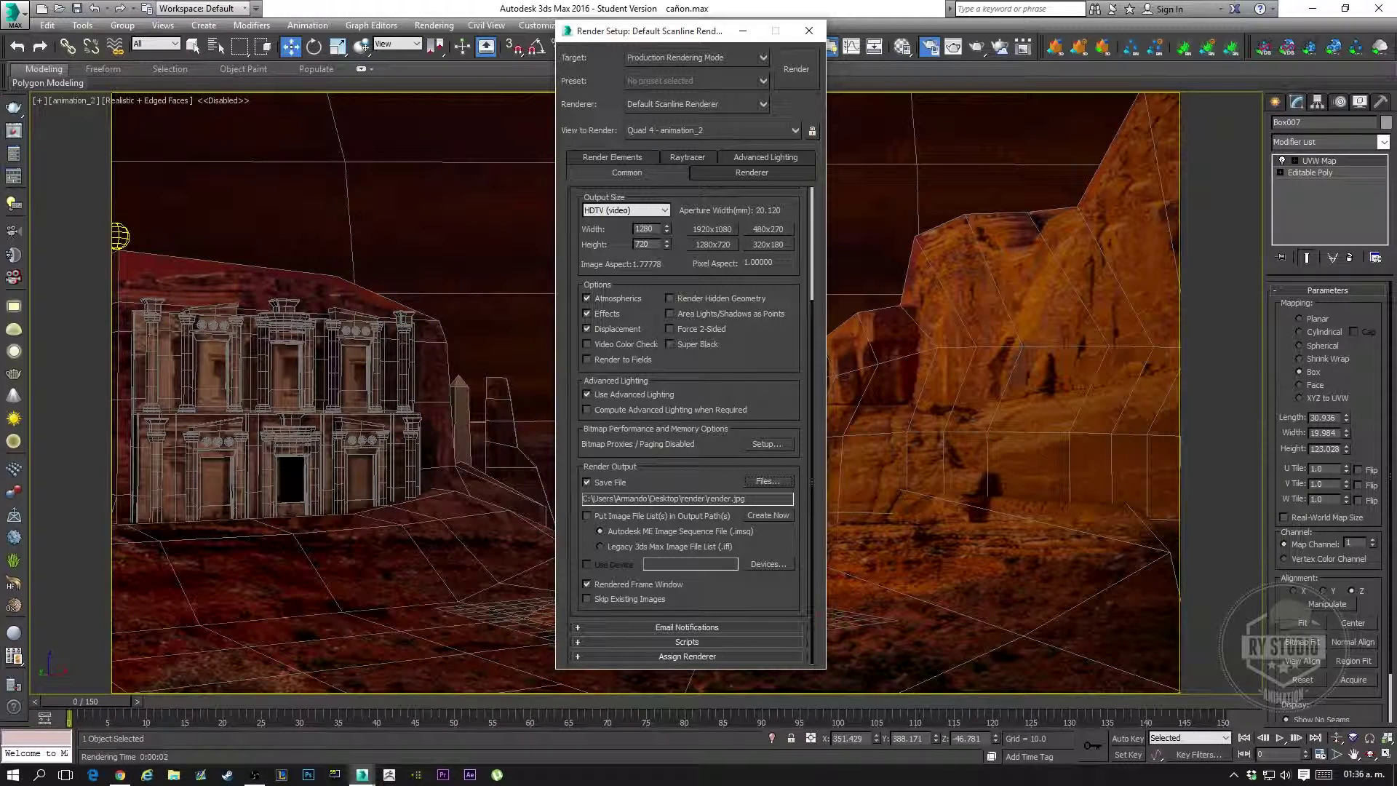
pyautogui.scroll(3, 687, 421)
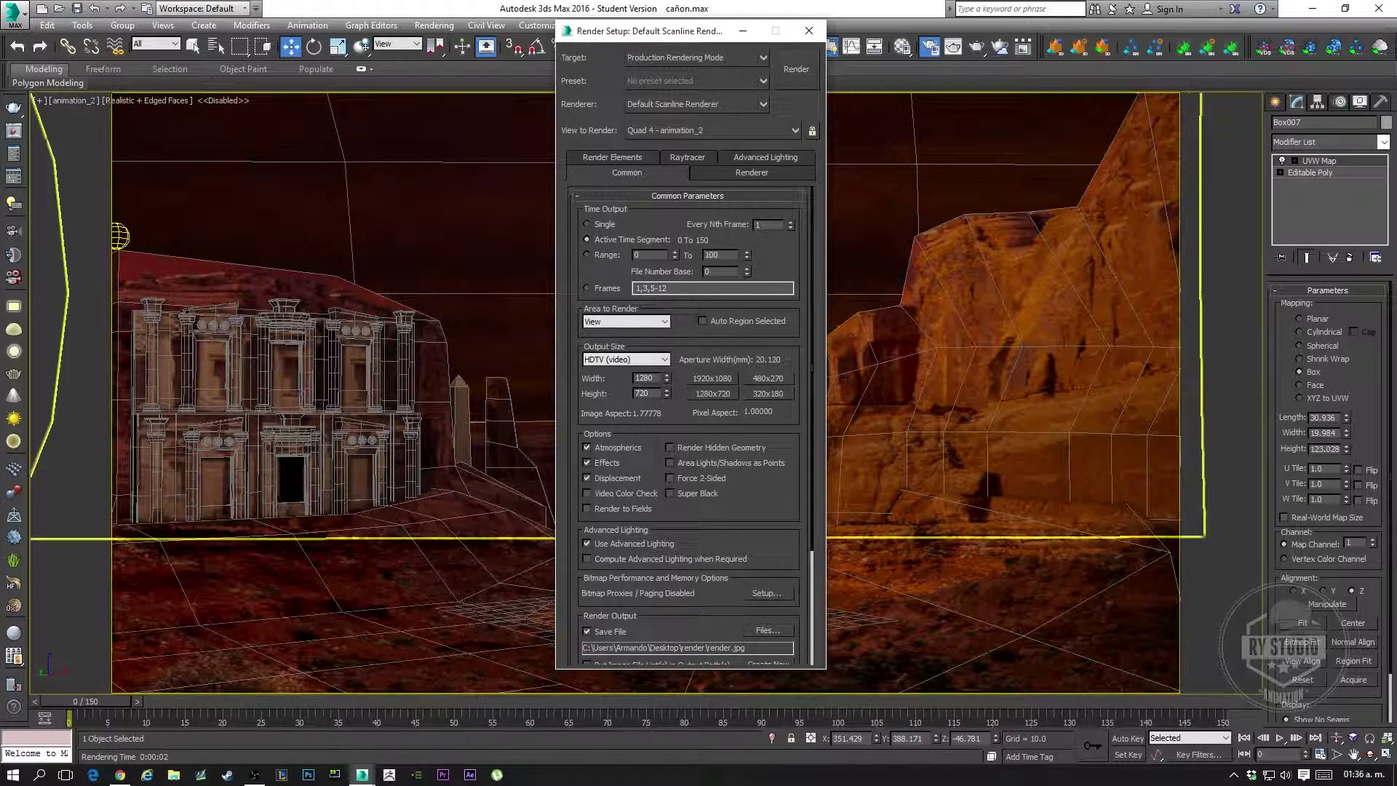
pyautogui.hotkey('shift', 'q')
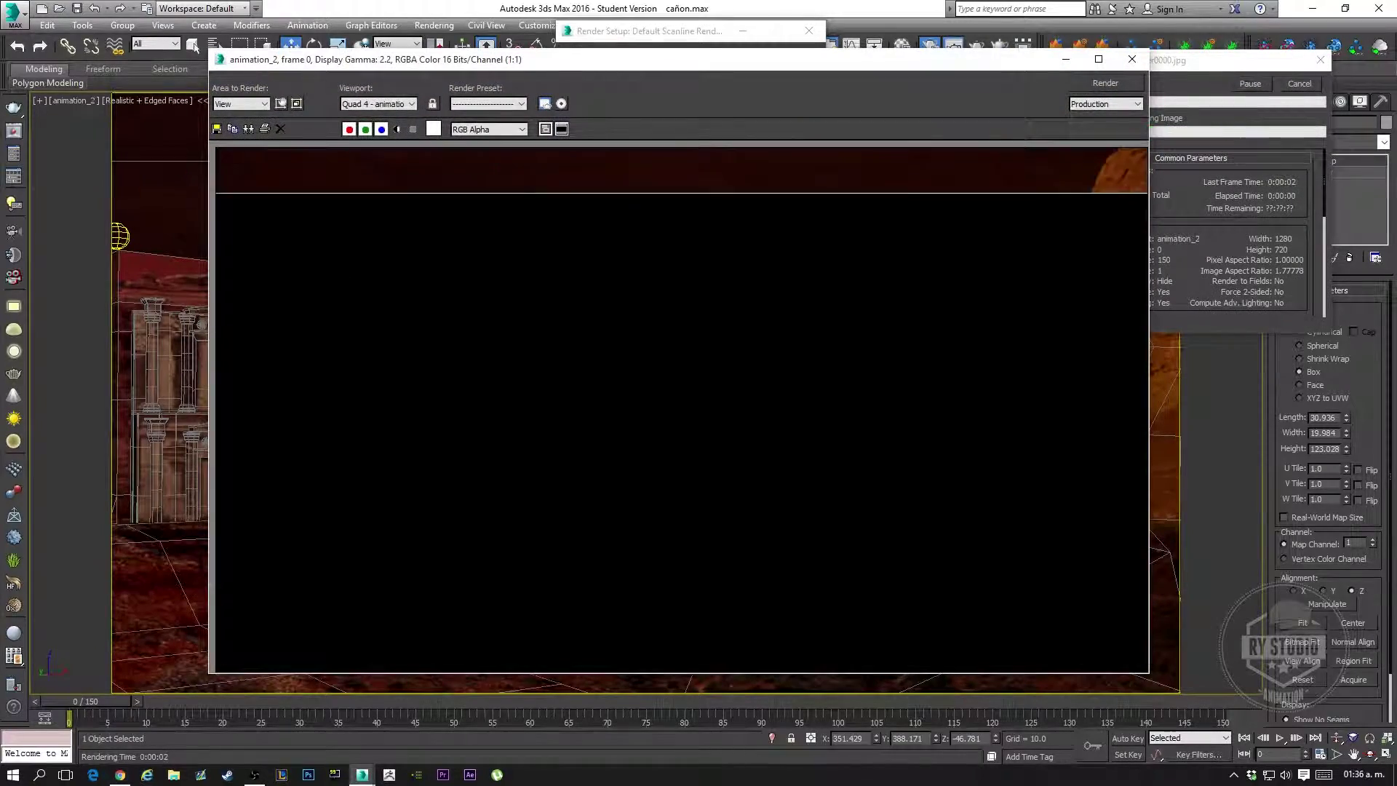
# Move the Rendered Frame Window aside while the animation renders frame by frame
pyautogui.moveTo(640, 59); pyautogui.dragTo(526, 46)
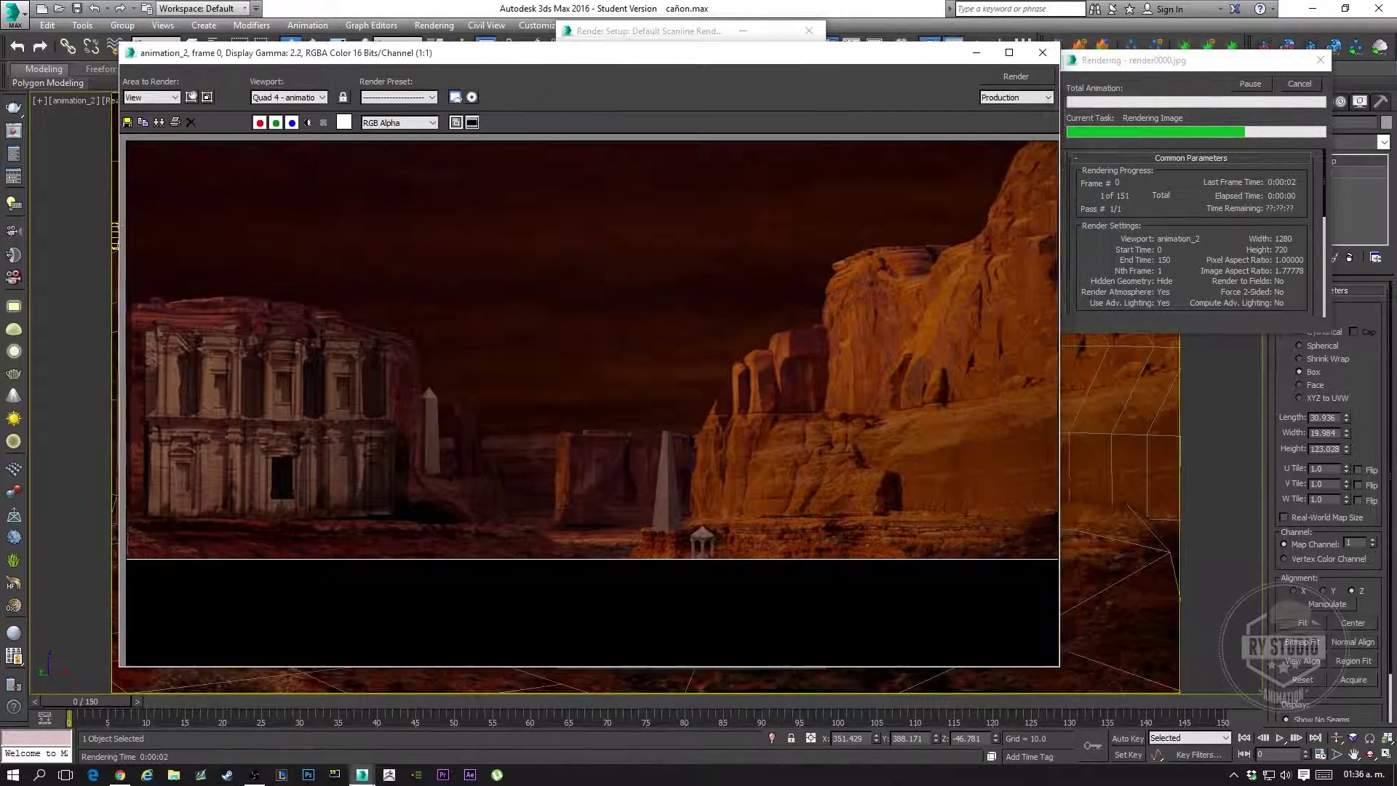